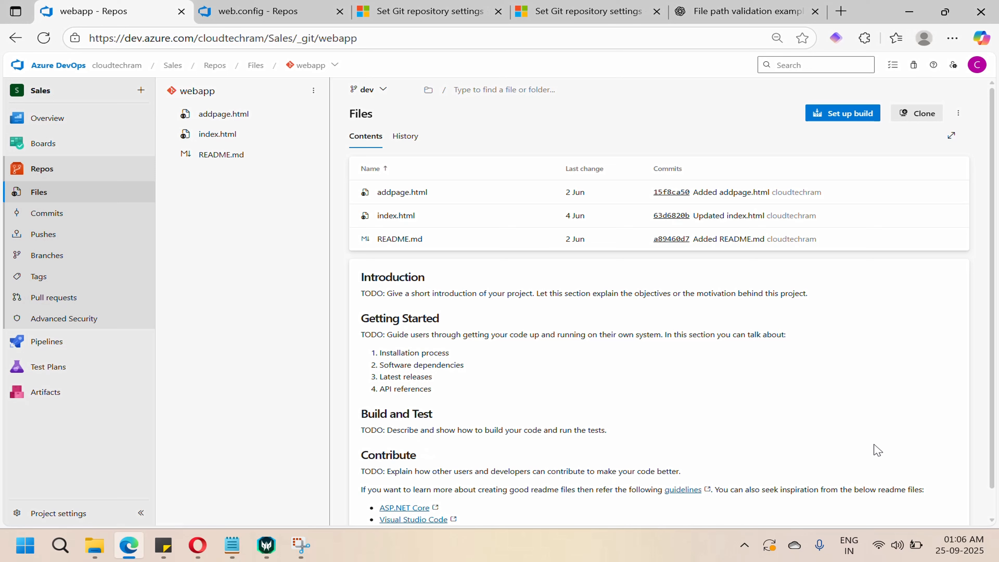
left_click(313, 65)
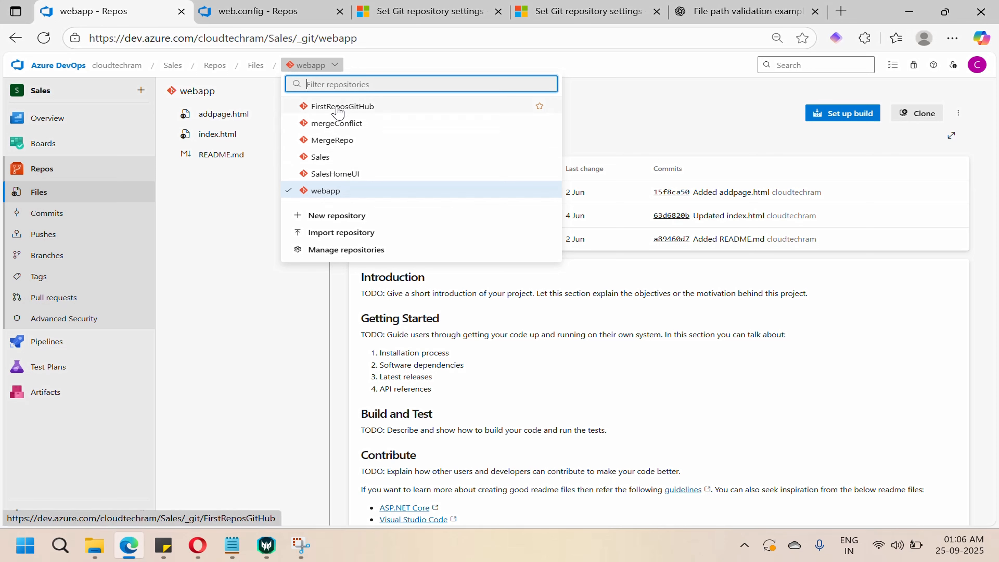
left_click(264, 284)
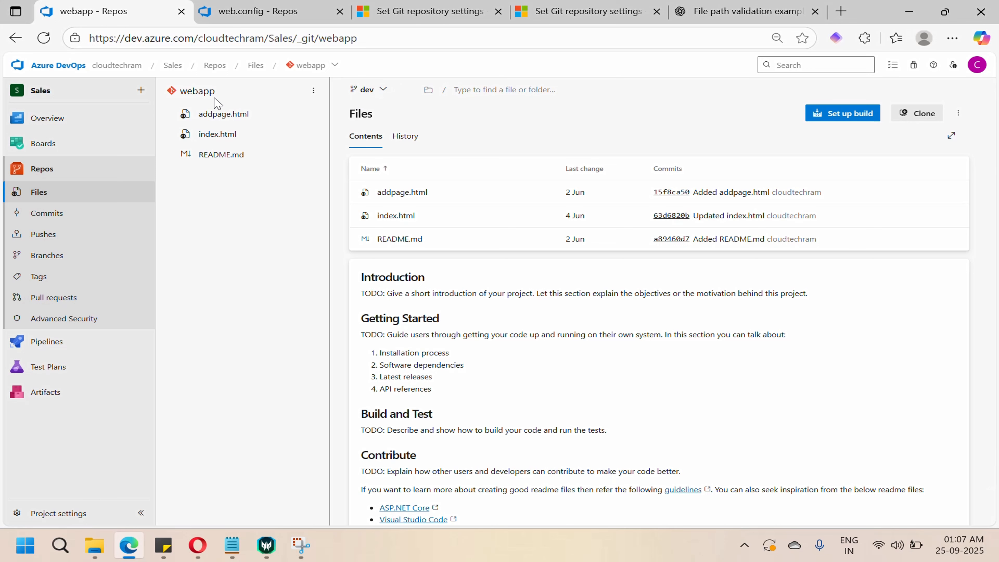
left_click(366, 89)
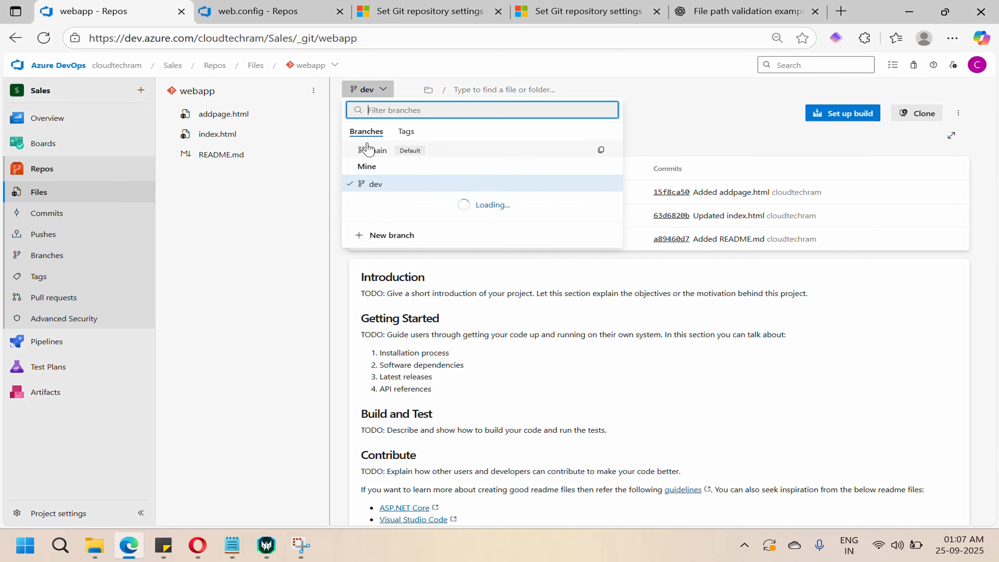
left_click(263, 336)
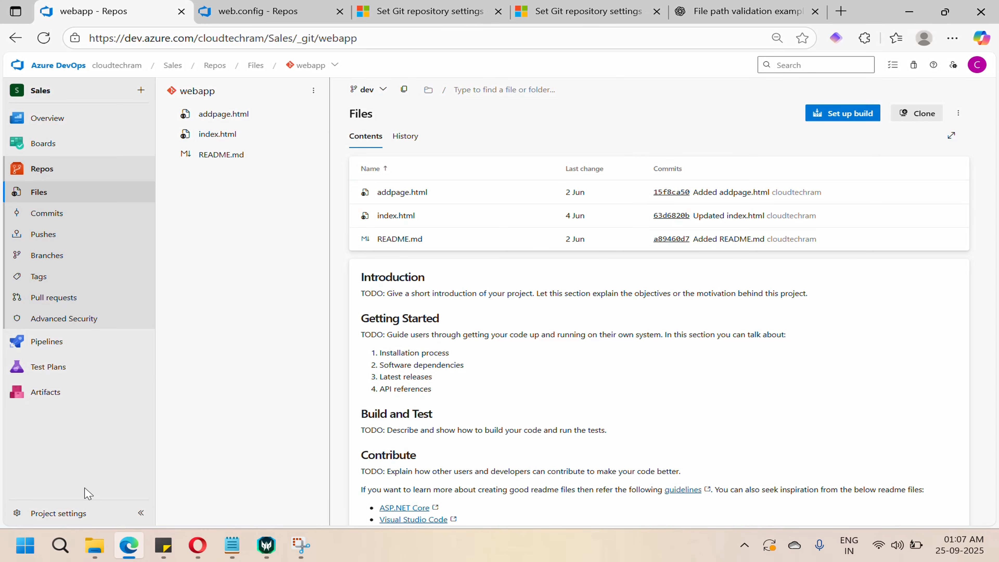
Step: Open the policies of the webapp repository in the Sales project settings
left_click(62, 513)
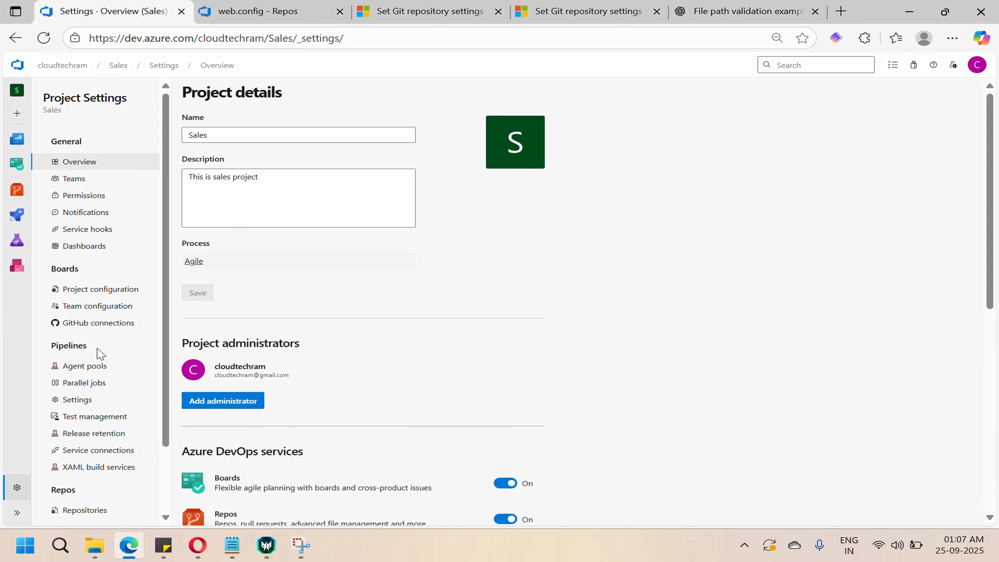
scroll(99, 356, "down", 2)
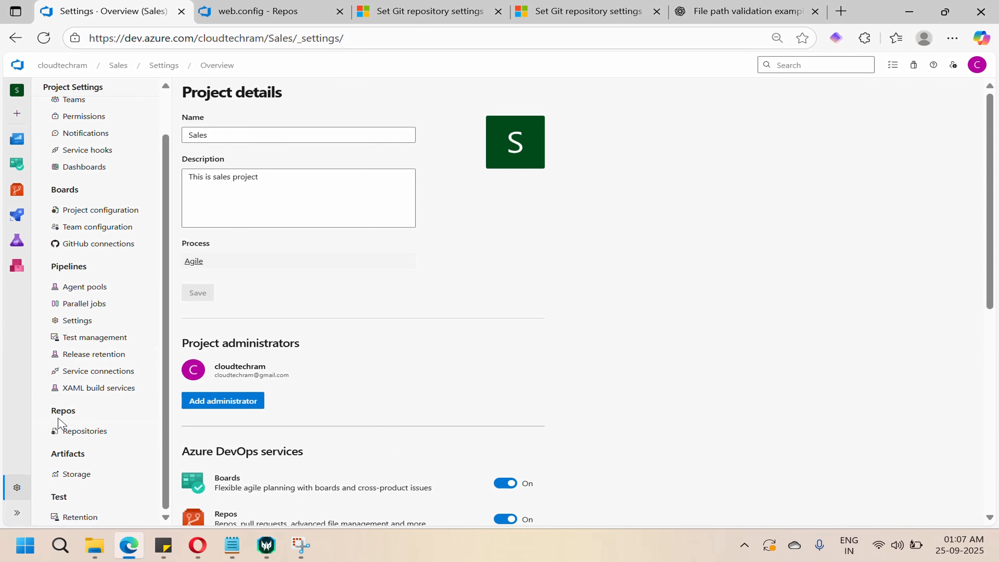
left_click(80, 435)
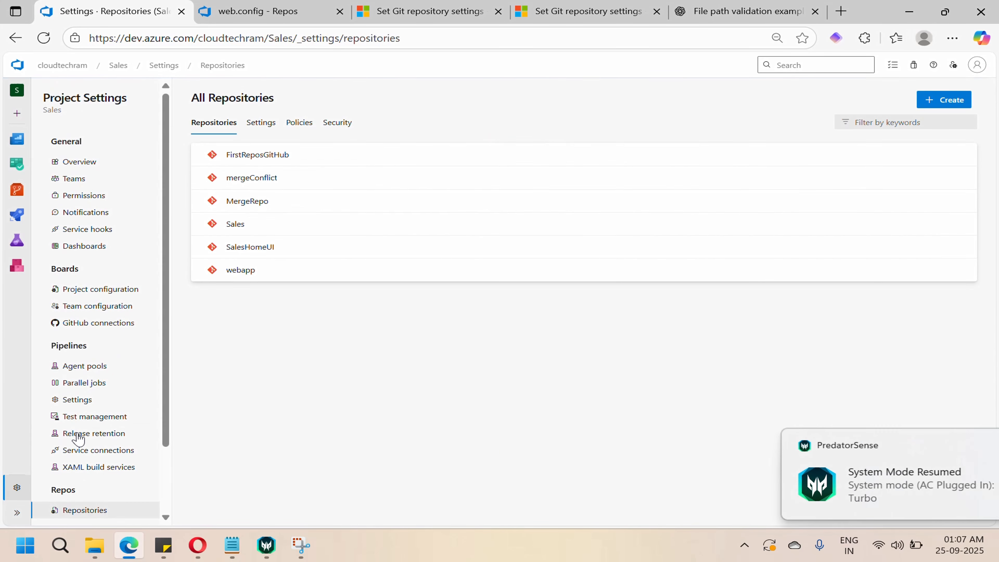
left_click(233, 276)
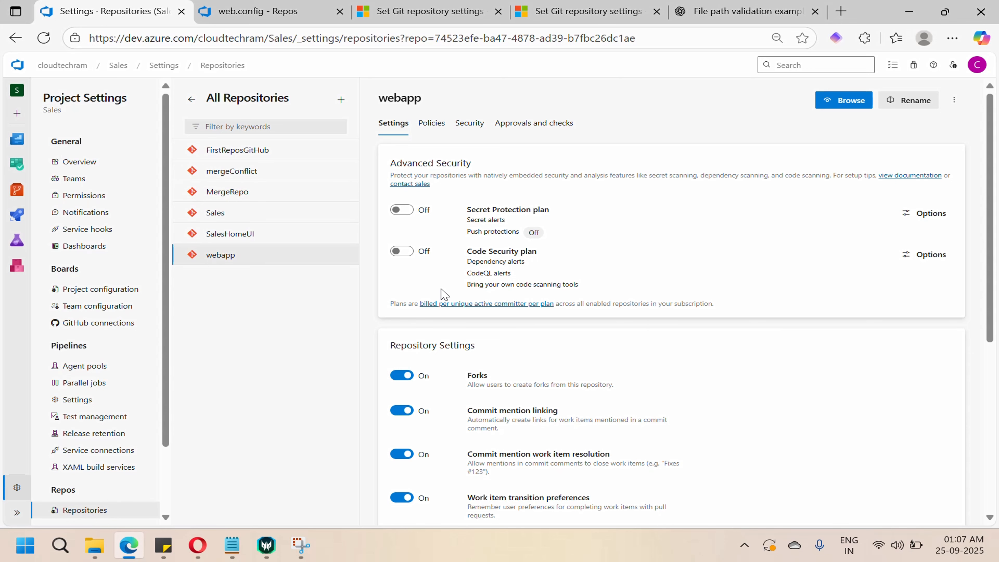
scroll(444, 293, "down", 6)
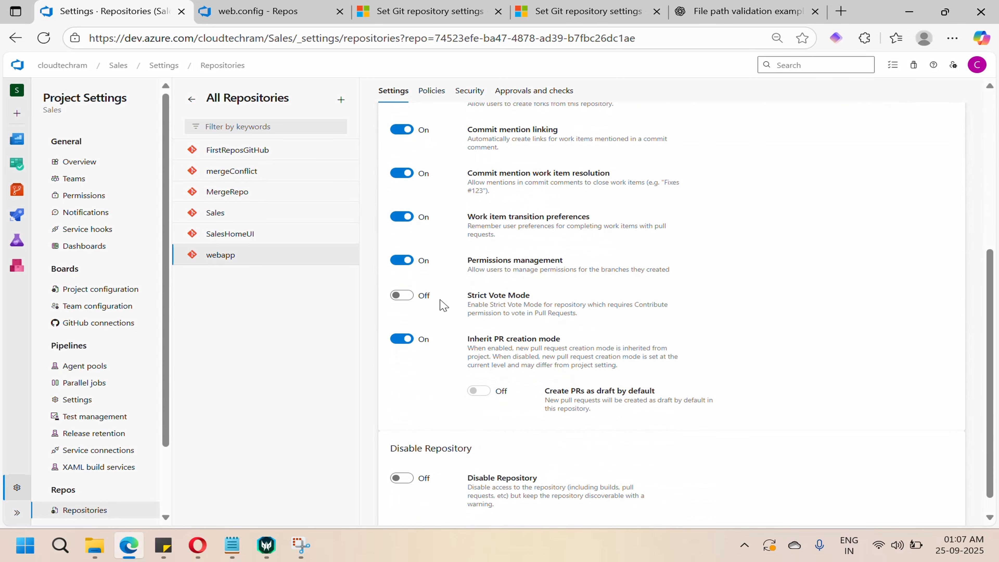
scroll(444, 305, "up", 5)
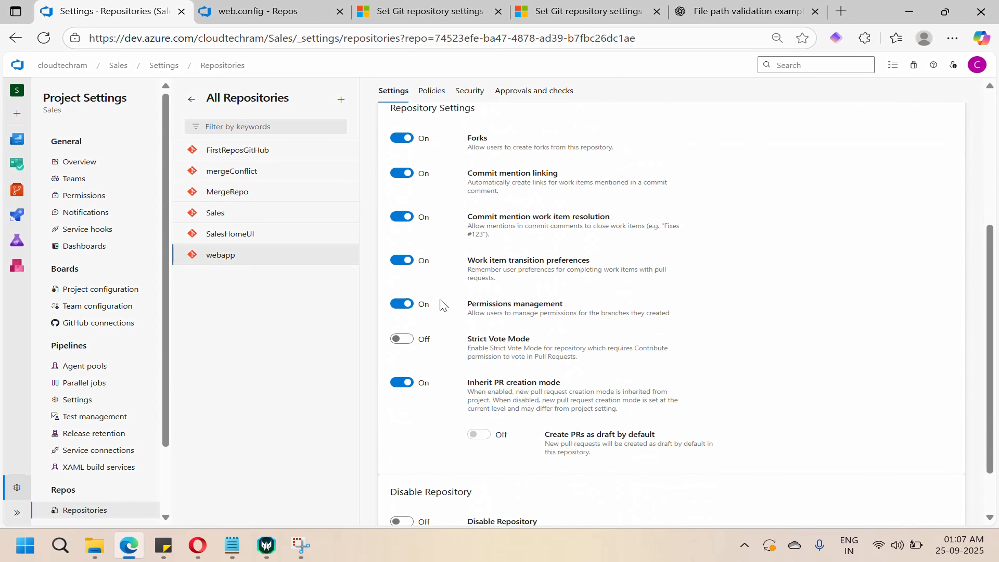
left_click(432, 91)
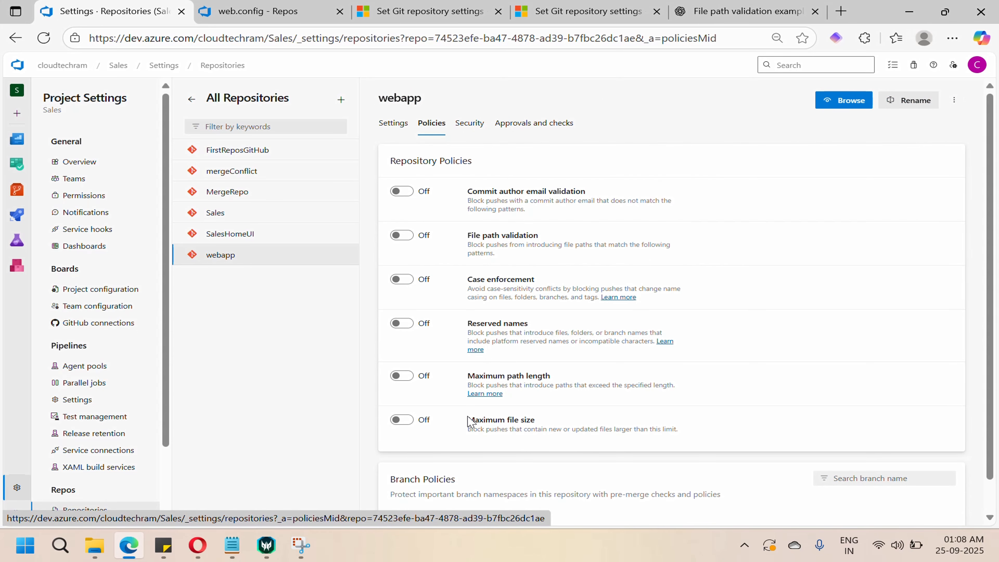
Step: Enable commit author email validation for the webapp repository with the pattern *cloudtech*
left_click(405, 192)
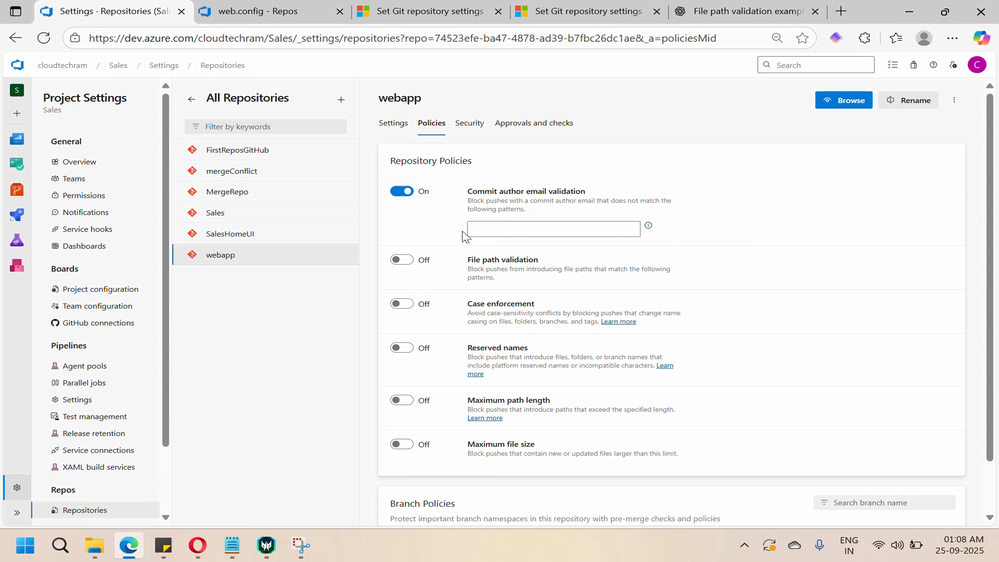
left_click(489, 229)
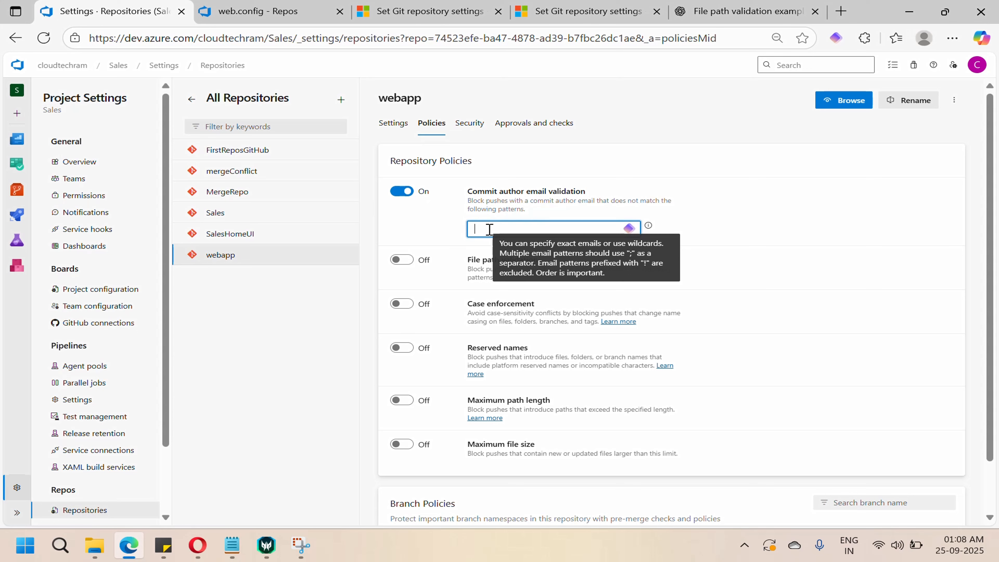
type("*cloudtech*")
left_click(767, 254)
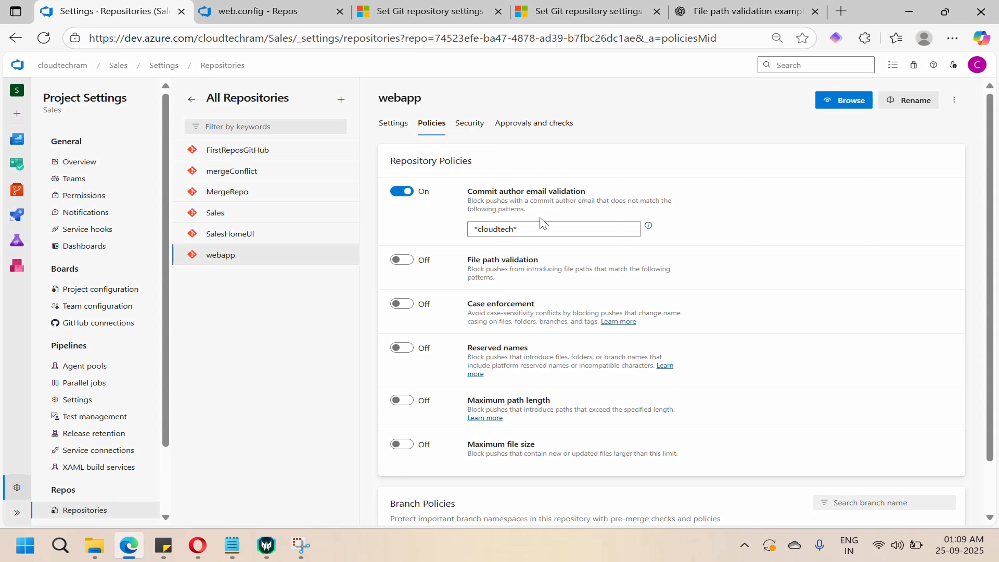
left_click(516, 230)
key("ctrl+a")
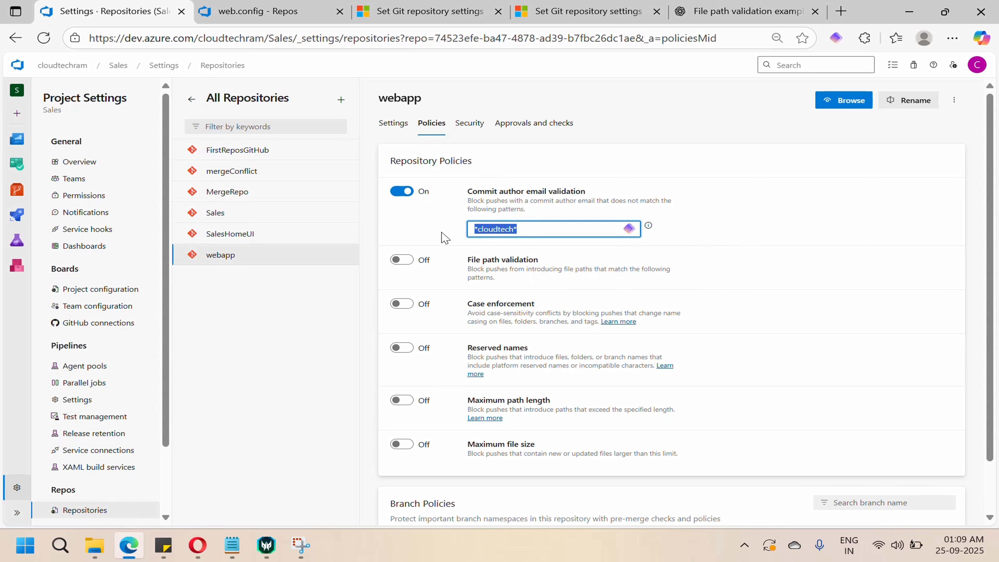
double_click(488, 234)
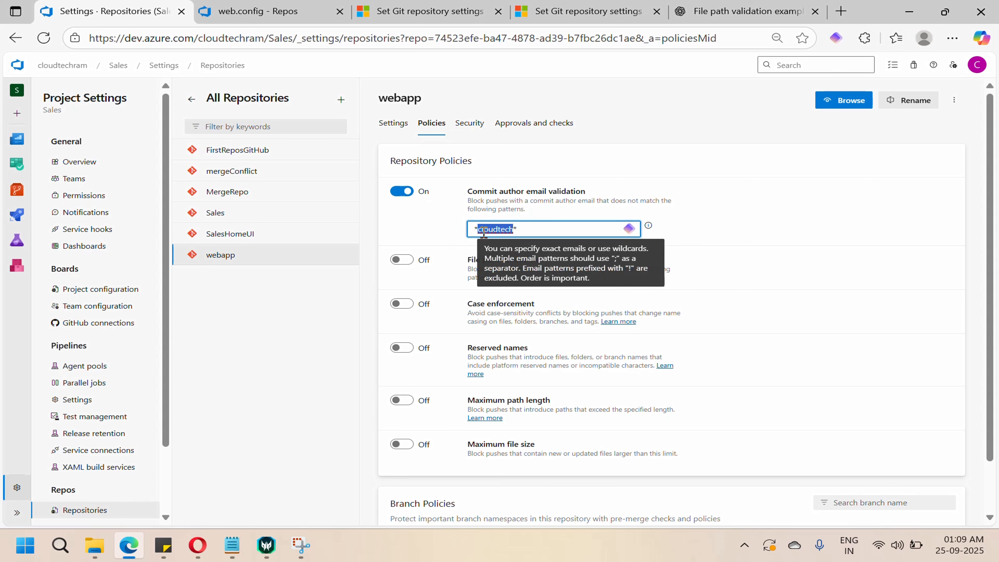
left_click(471, 229)
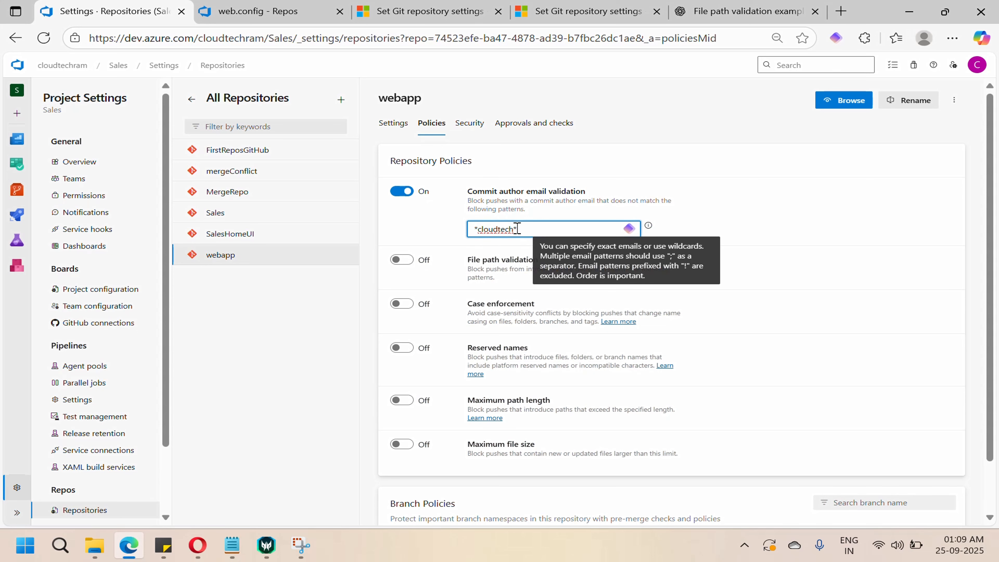
left_click_drag(517, 229, 516, 228)
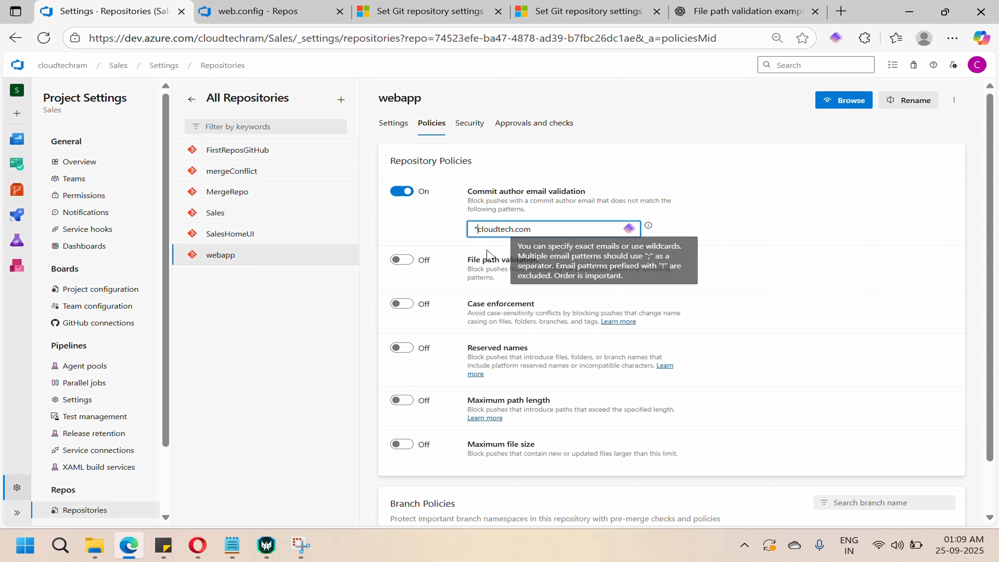
type("@")
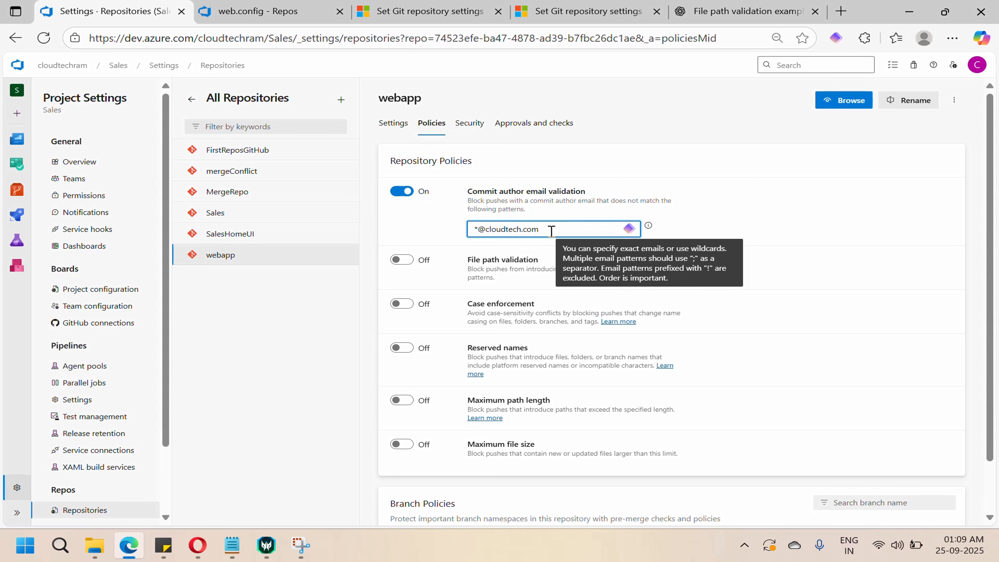
left_click_drag(551, 231, 483, 231)
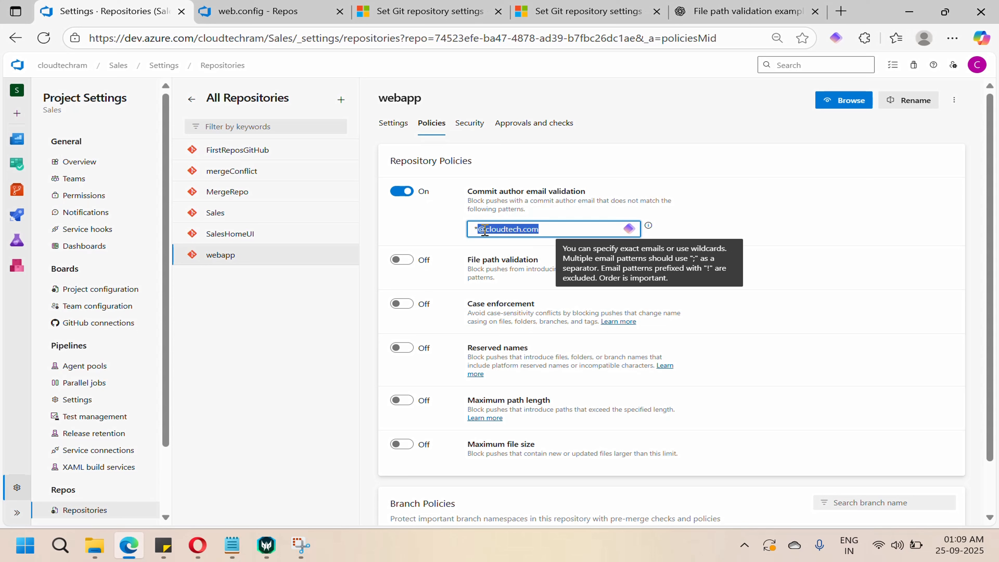
Step: Restore the commit author email validation pattern to *cloudtech*
left_click(486, 230)
key("BackSpace")
left_click_drag(515, 230, 532, 230)
key("BackSpace")
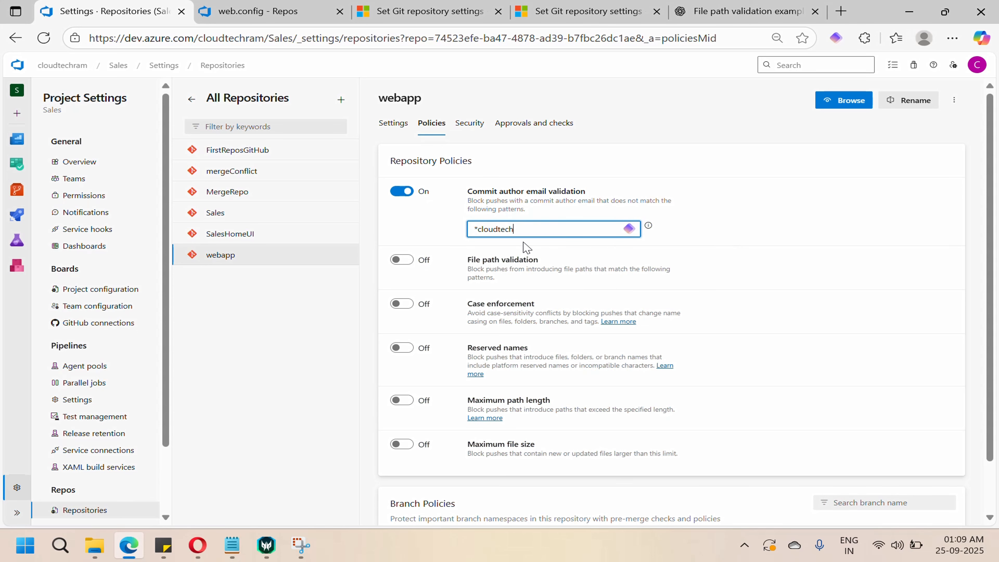
type("*")
left_click(719, 259)
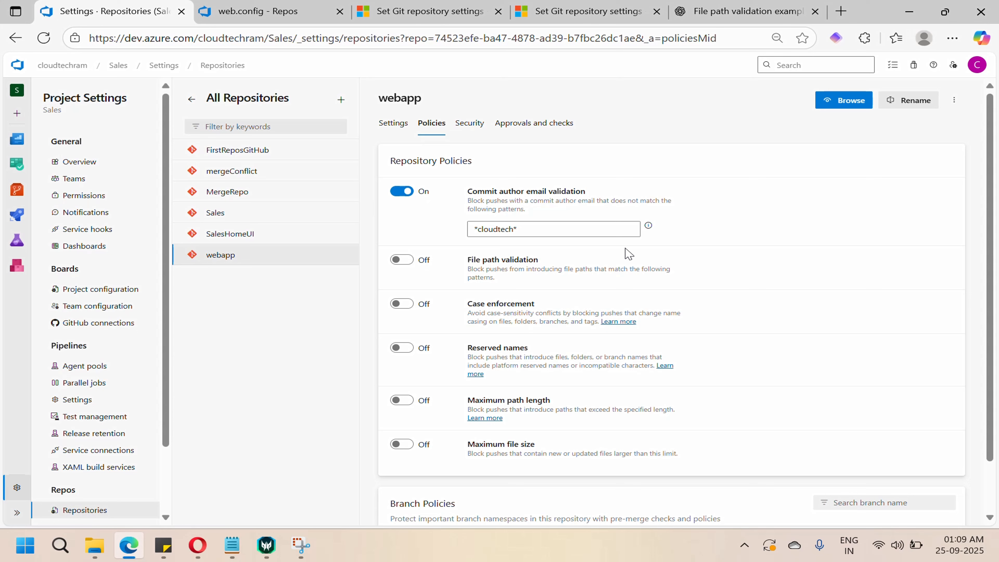
mouse_move(648, 227)
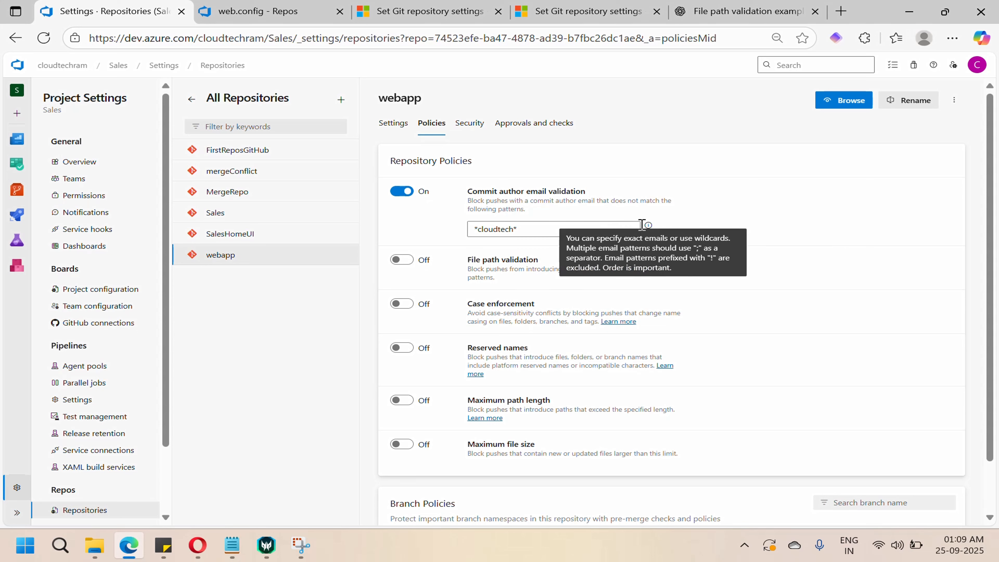
left_click(554, 232)
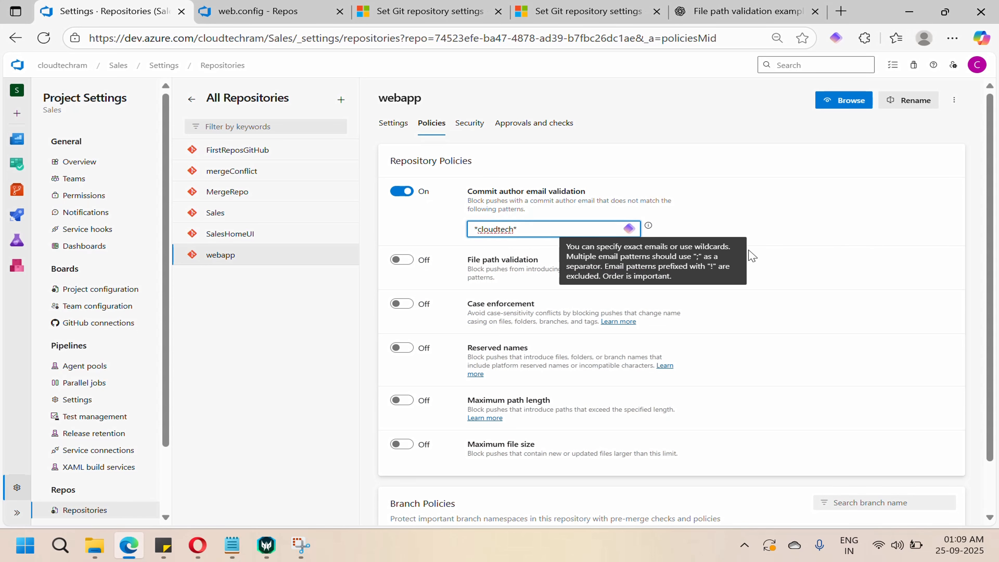
left_click(768, 227)
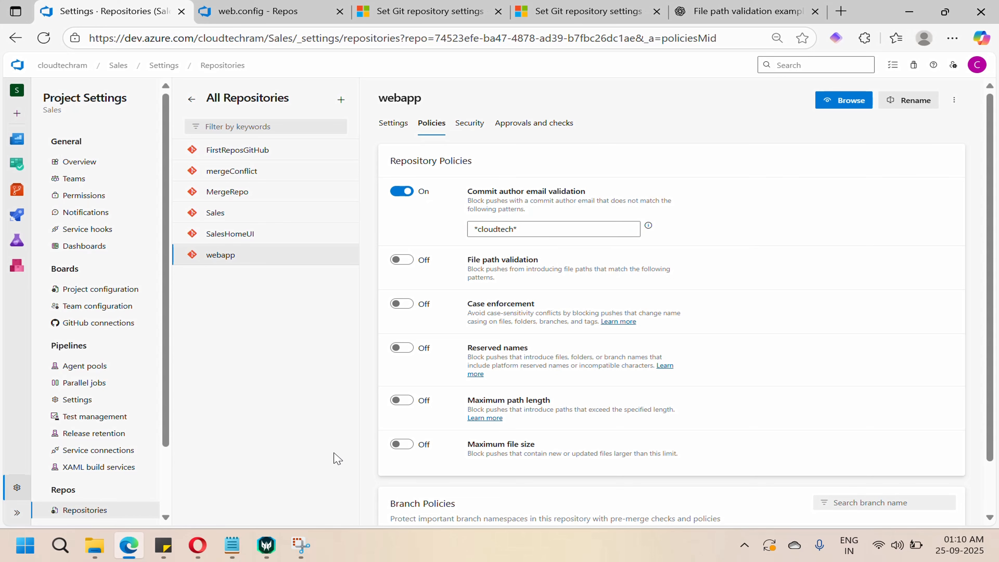
Step: Switch to Opera, check the signed-in account's email address, and close the account details
left_click(197, 545)
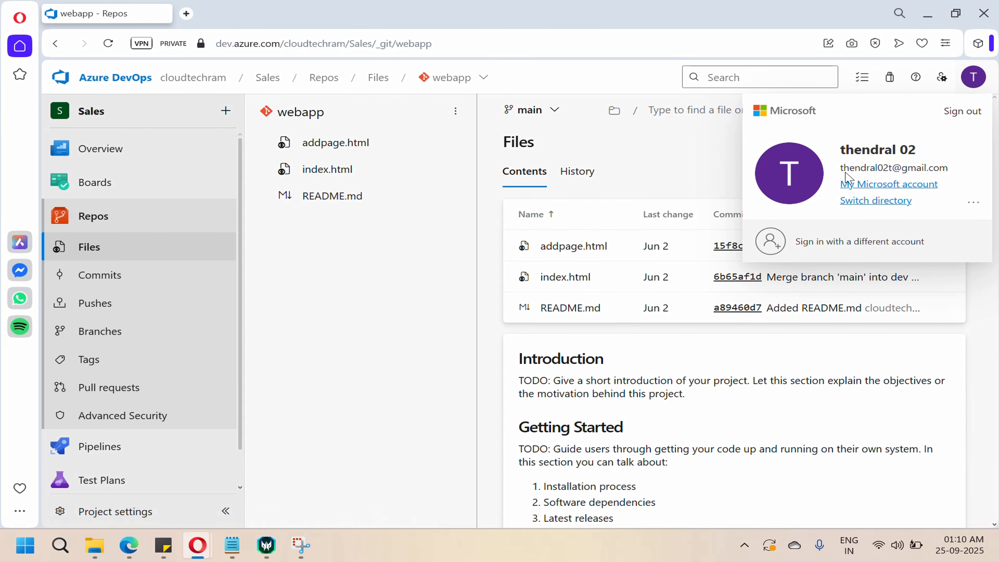
left_click_drag(841, 171, 896, 172)
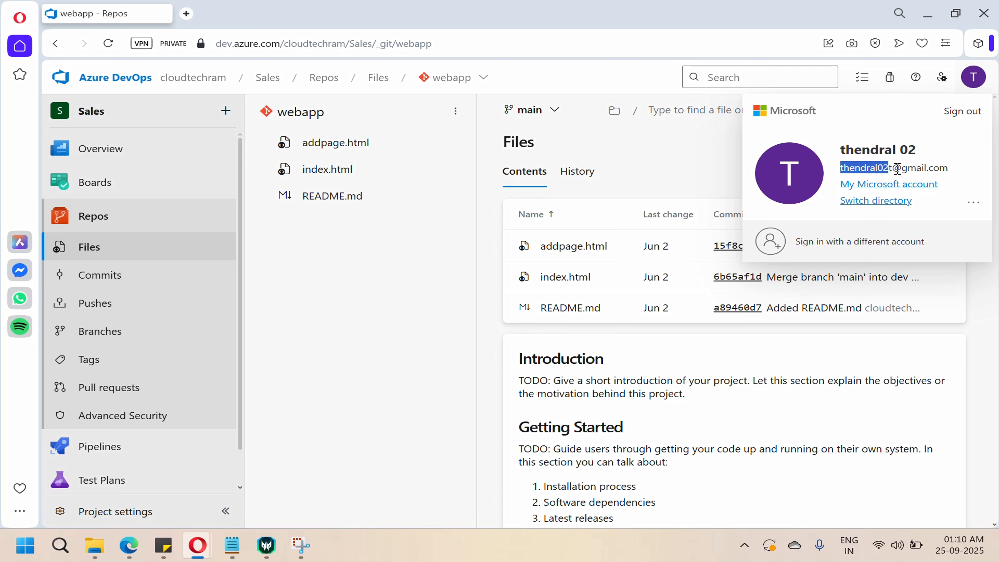
left_click(342, 268)
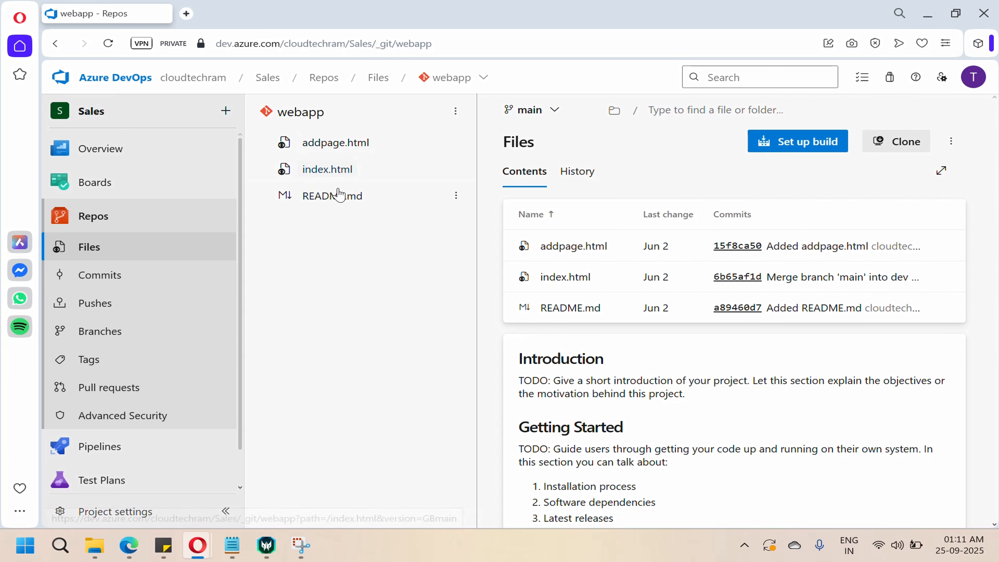
Step: Edit the title line of addpage.html and try to commit it to the main branch with the comment "Updated addpage.html"
left_click(351, 147)
left_click(909, 141)
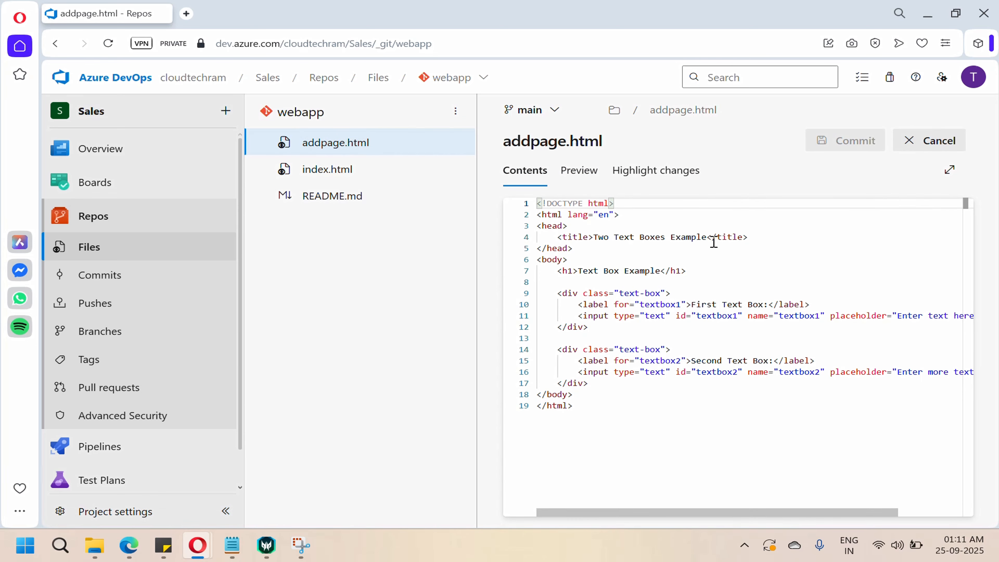
left_click(710, 236)
left_click(848, 146)
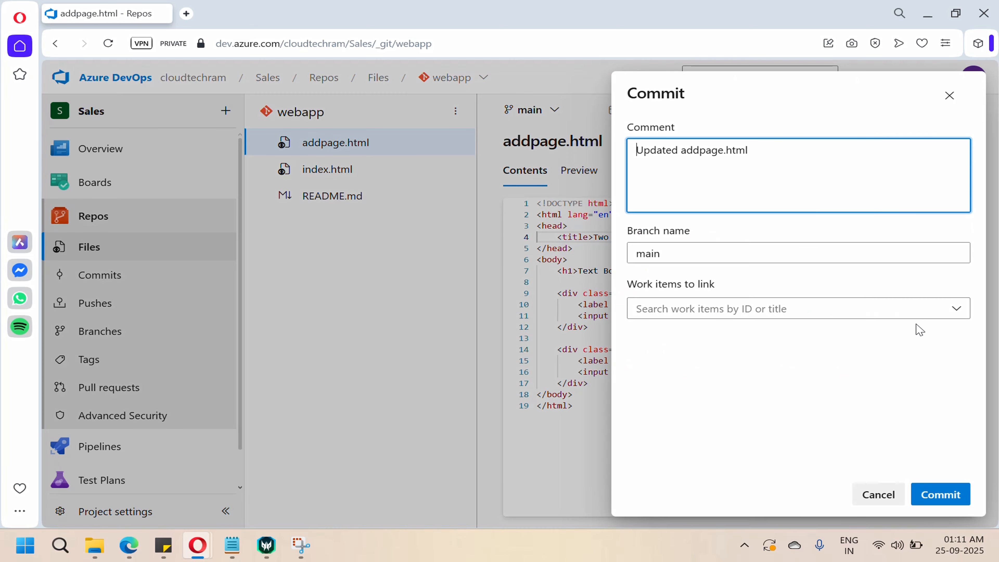
left_click(939, 494)
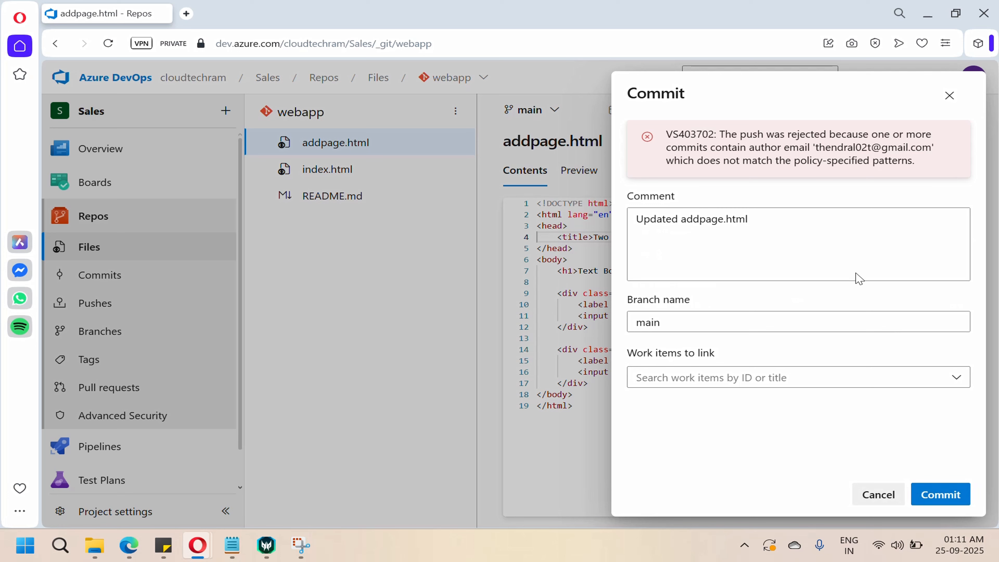
Step: Read the message in the Commit dialog about the push and the commit author's email
left_click_drag(725, 136, 919, 137)
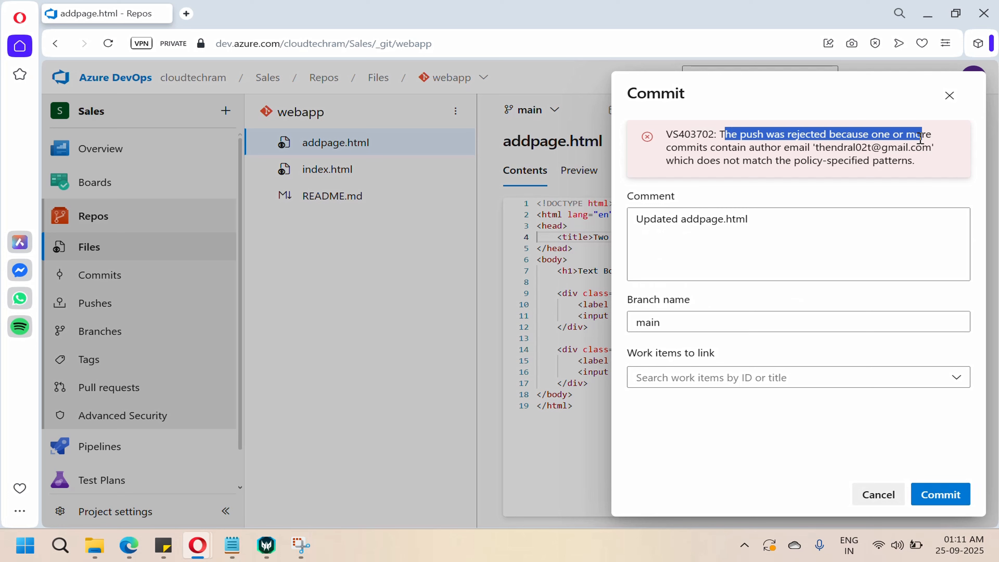
left_click_drag(666, 147, 938, 154)
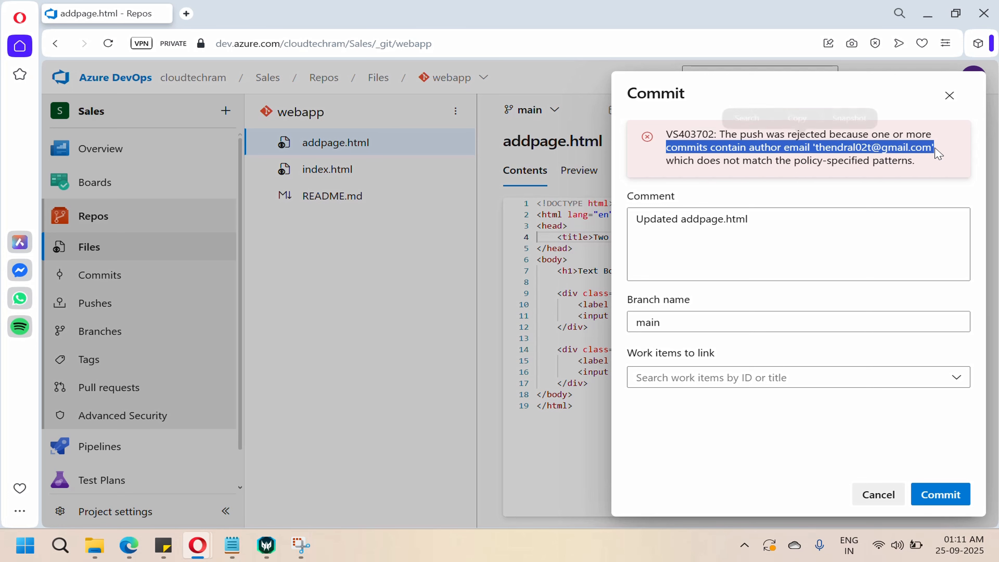
left_click_drag(695, 160, 917, 175)
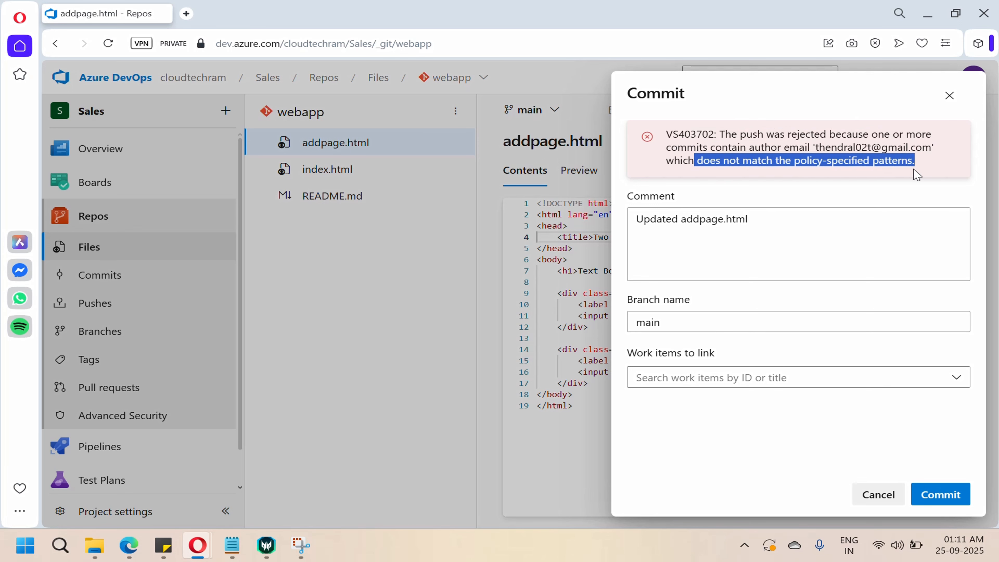
left_click(893, 176)
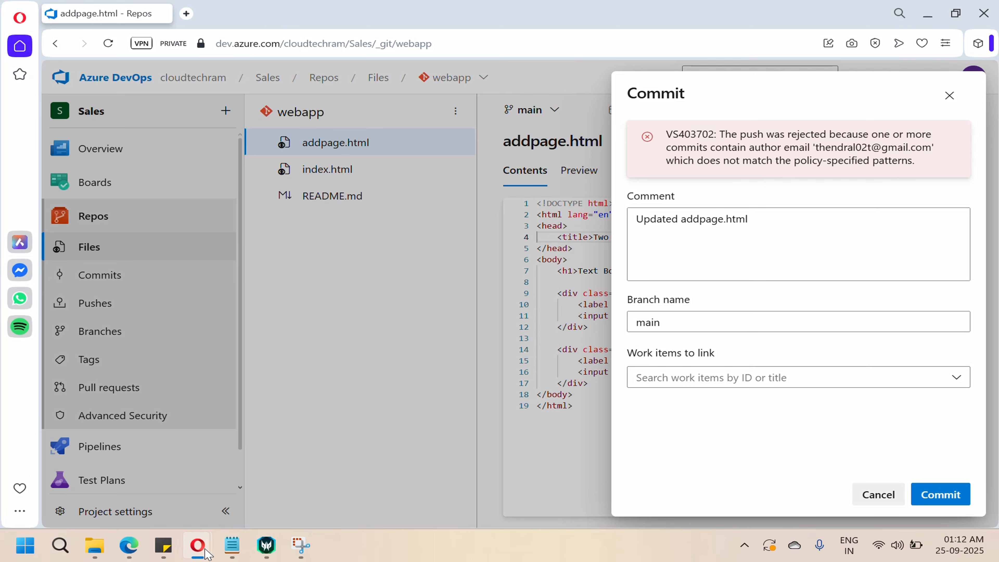
Step: Switch to the second account's Opera window, open addpage.html, and check the signed-in account's email address
mouse_move(207, 553)
left_click(181, 508)
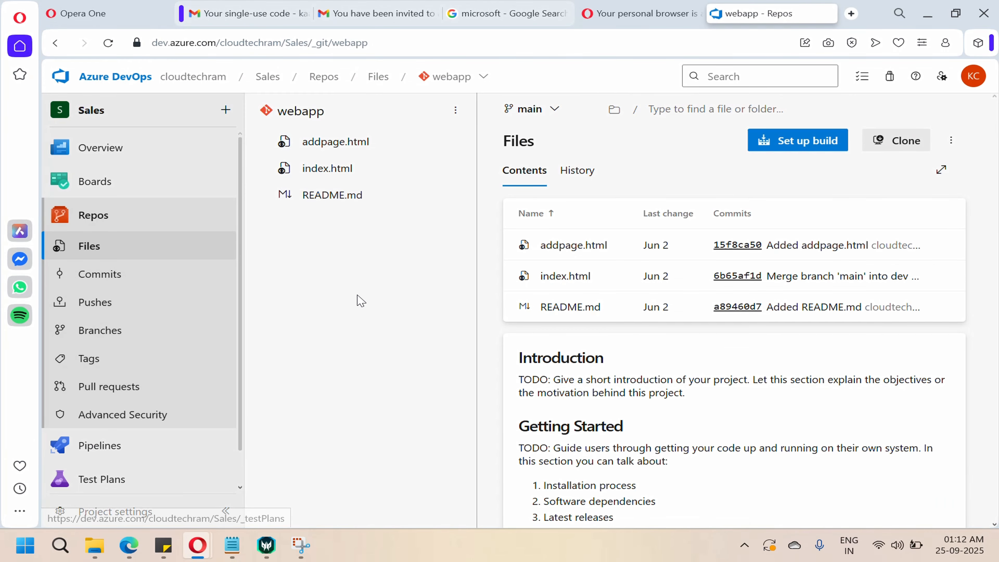
left_click(973, 76)
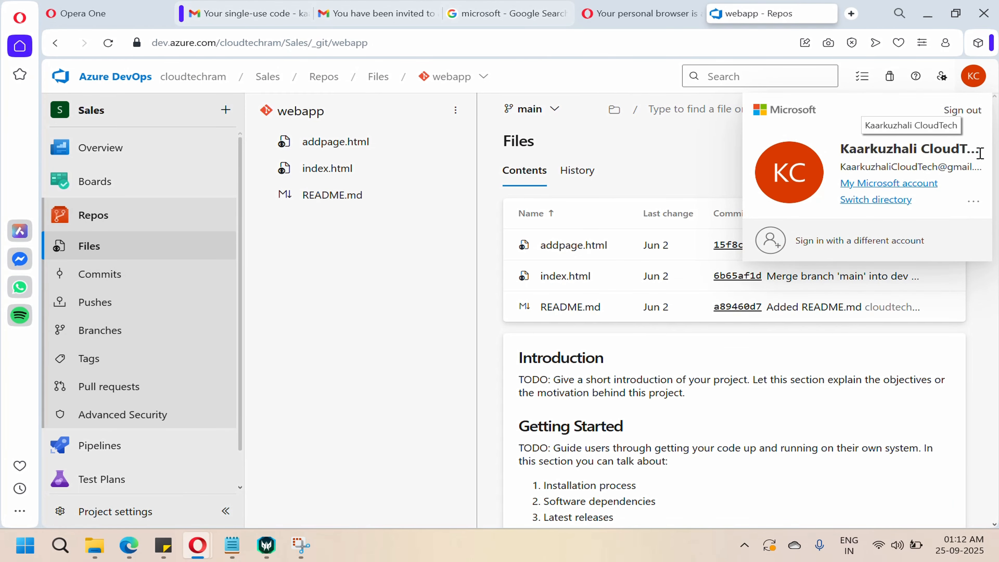
left_click(387, 279)
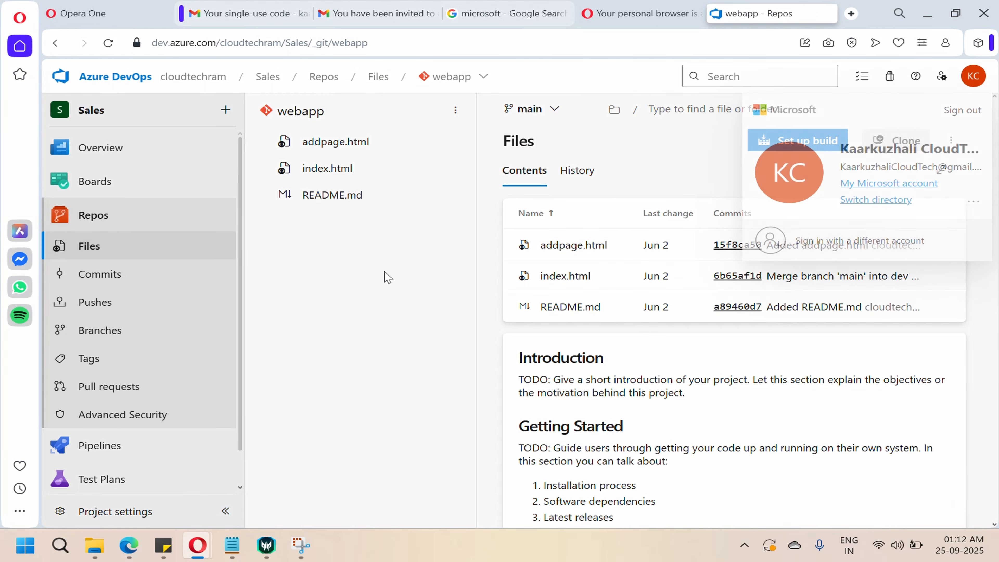
left_click(335, 146)
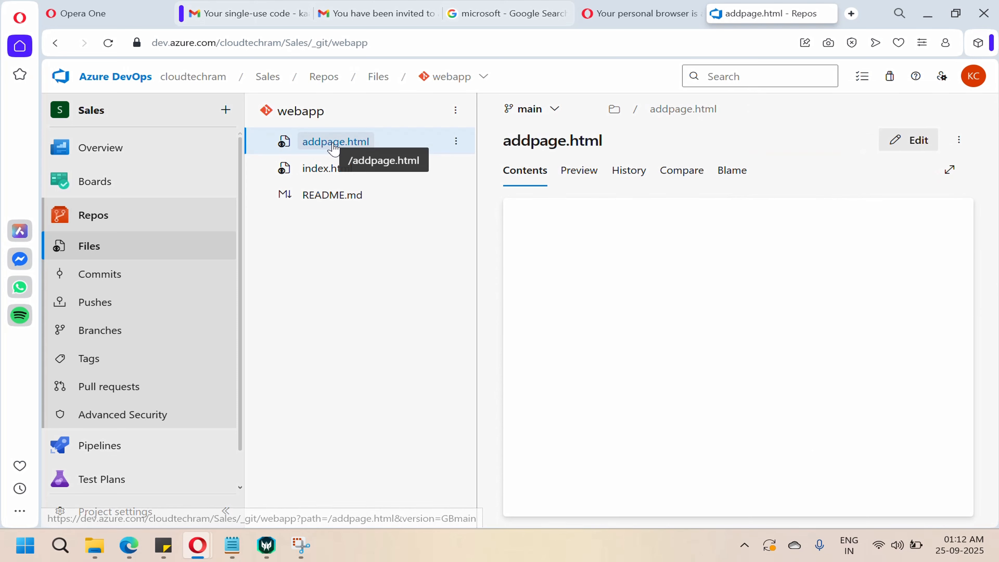
left_click(975, 88)
left_click_drag(888, 167, 961, 169)
left_click(654, 280)
Step: Change the title in addpage.html to "Two Text Boxes Examples" and commit it to main with the comment "Updated addpage.html"
left_click(912, 140)
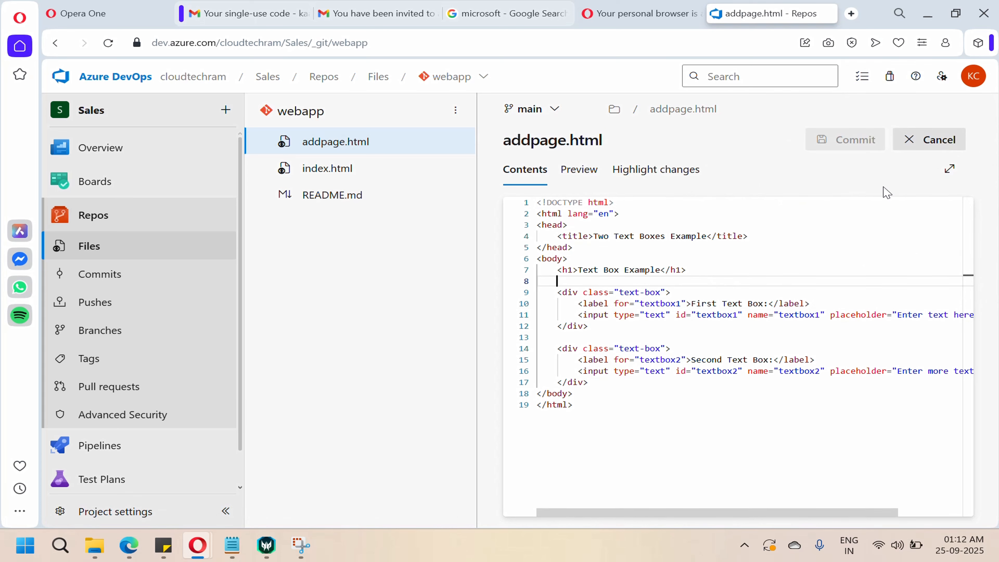
left_click(707, 236)
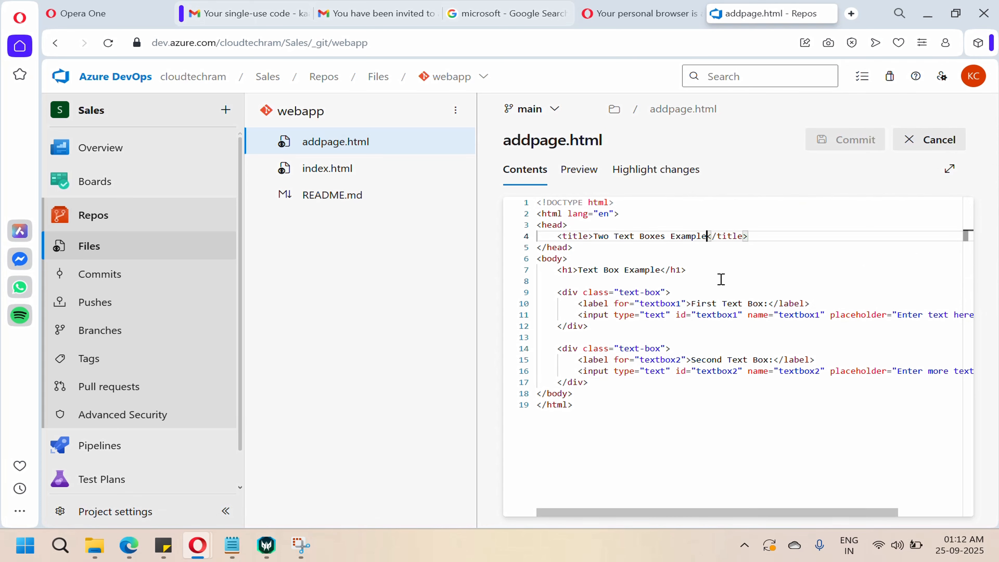
type("s")
left_click(850, 141)
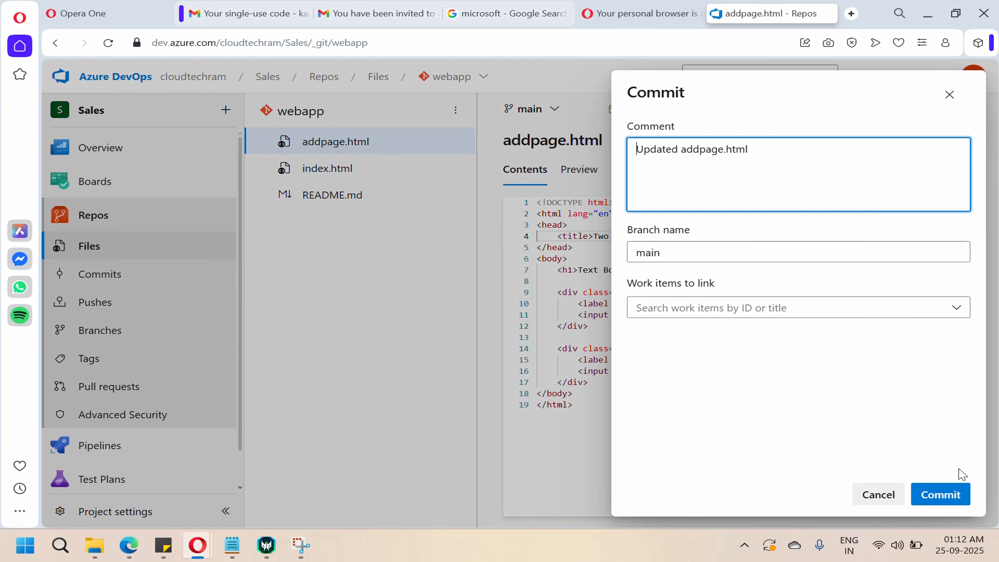
left_click(954, 491)
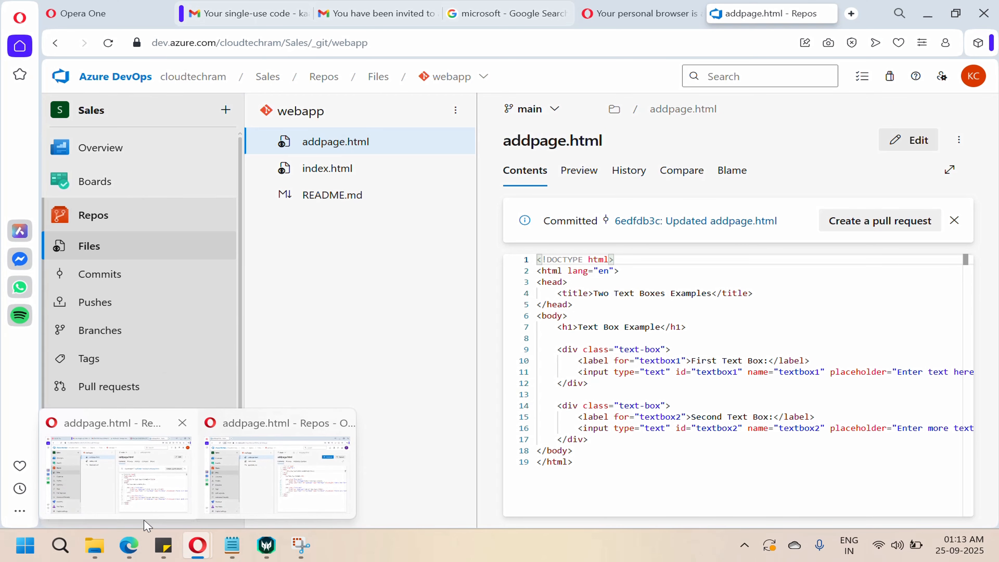
Step: Switch to Edge and review the description and pattern of the commit author email validation policy
left_click(129, 546)
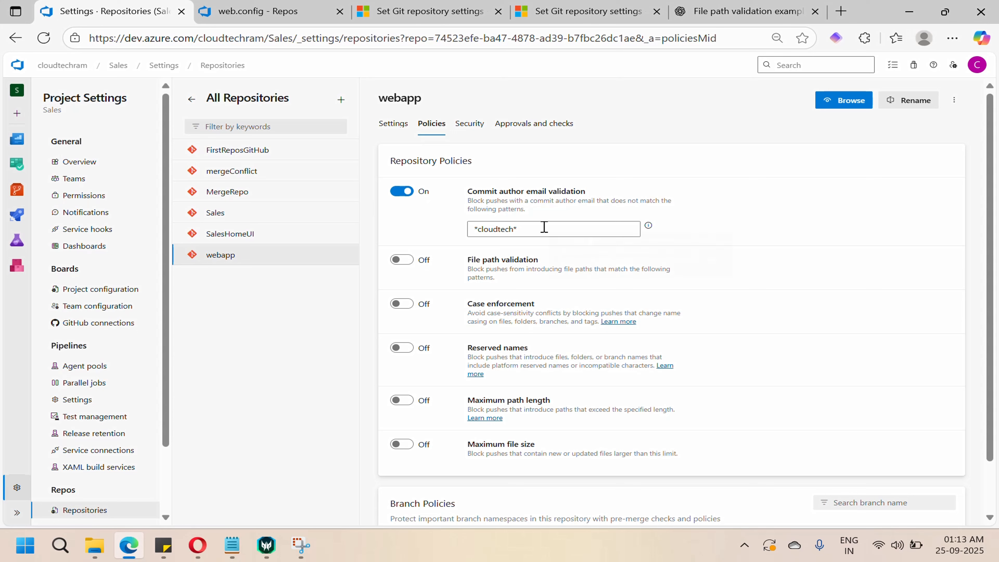
left_click_drag(469, 201, 534, 214)
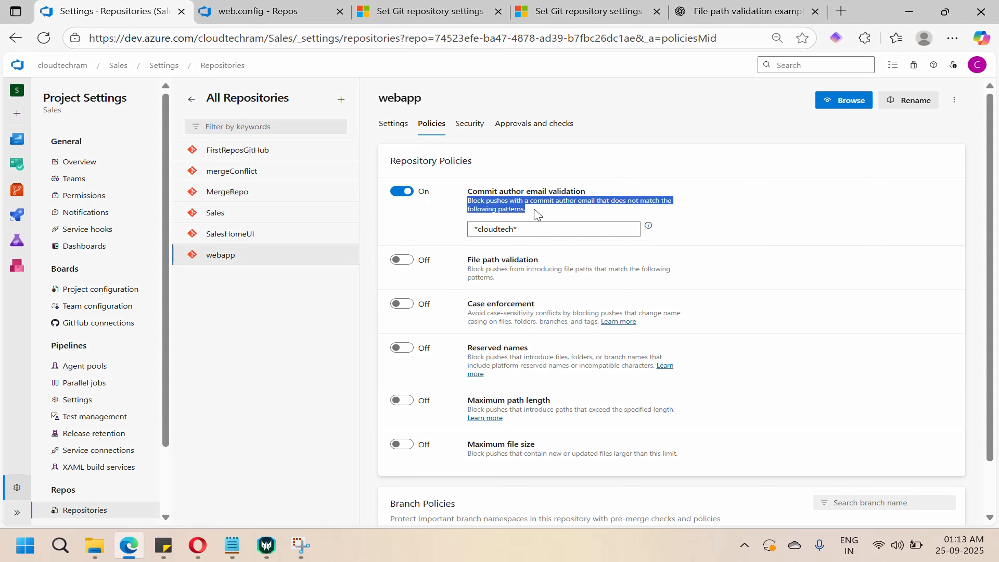
left_click(533, 229)
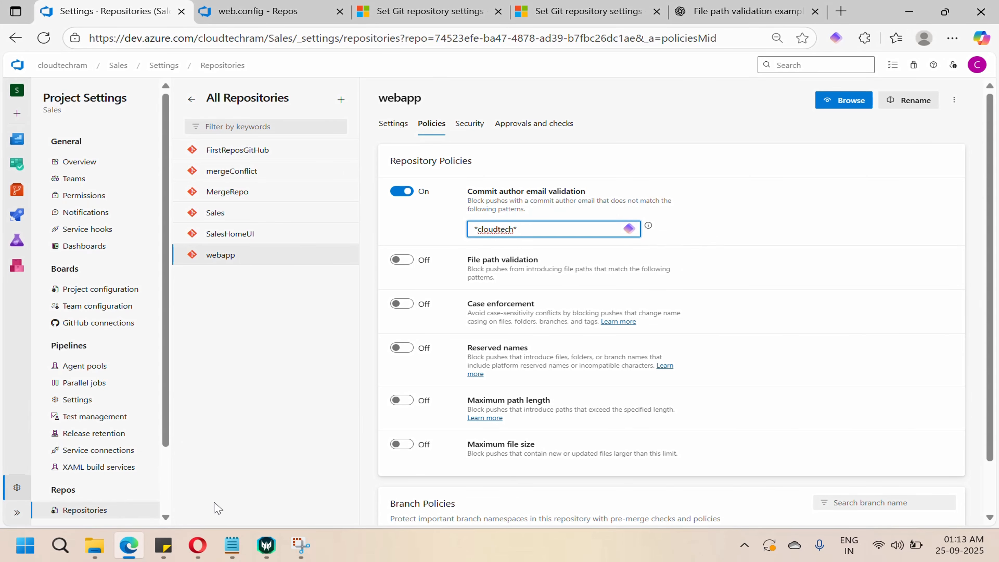
Step: Glance at the second account's Opera window, return to Edge, and append ;! to the *cloudtech* email validation pattern
mouse_move(194, 547)
left_click(163, 492)
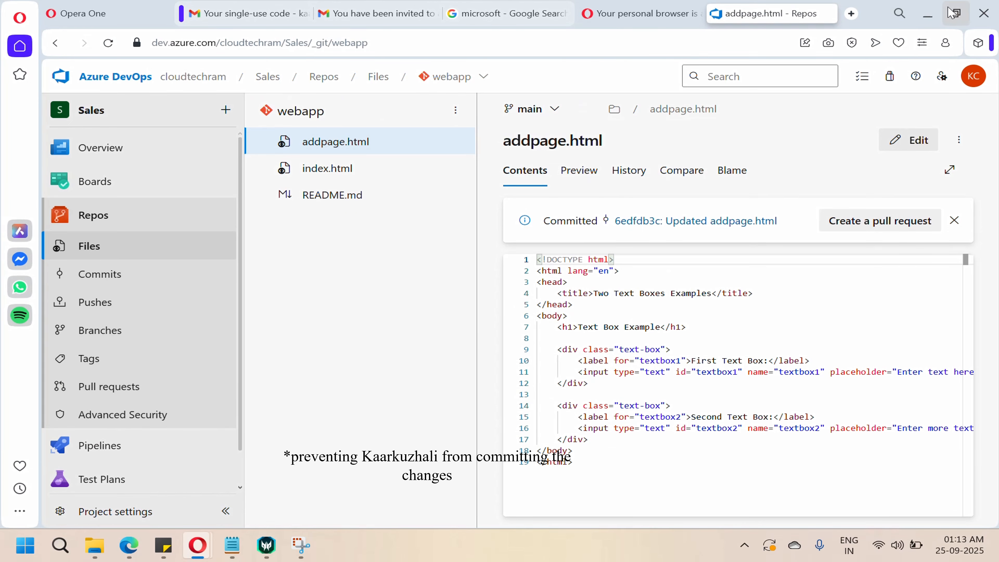
left_click(928, 14)
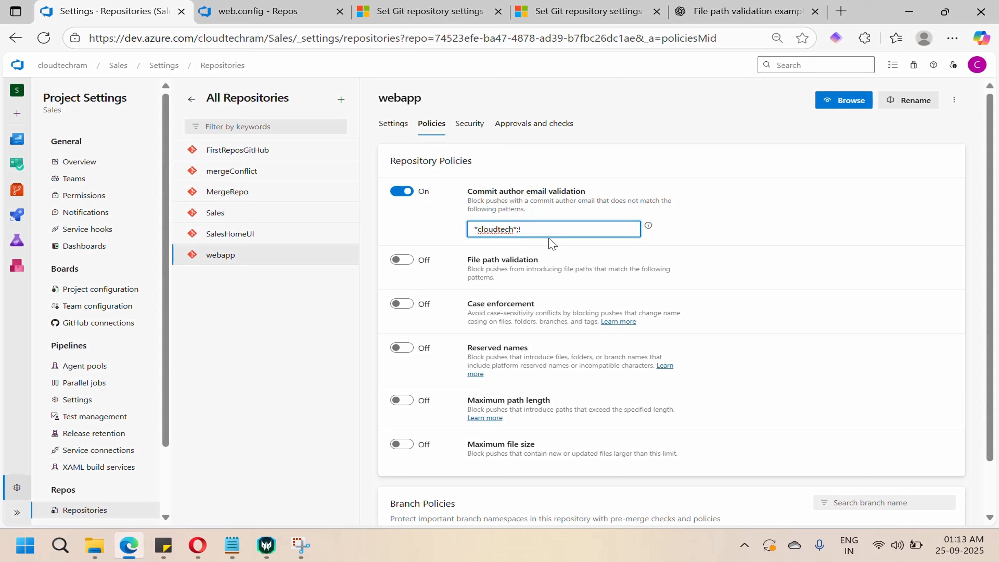
left_click_drag(517, 230, 469, 232)
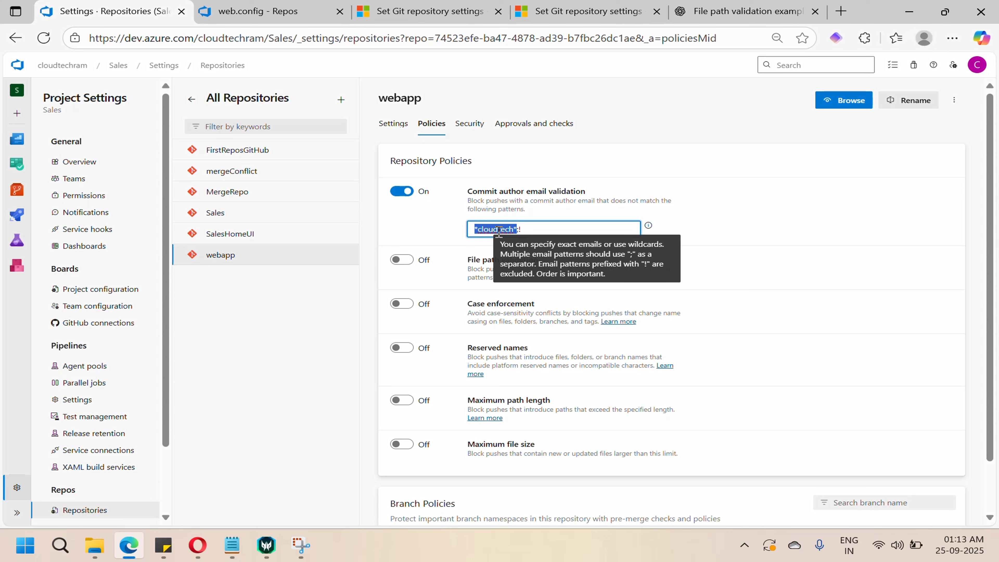
type("*cloudtech*")
Step: Copy the signed-in account's email address from Opera and add it after ! in the email validation pattern in Edge
left_click(197, 545)
mouse_move(157, 507)
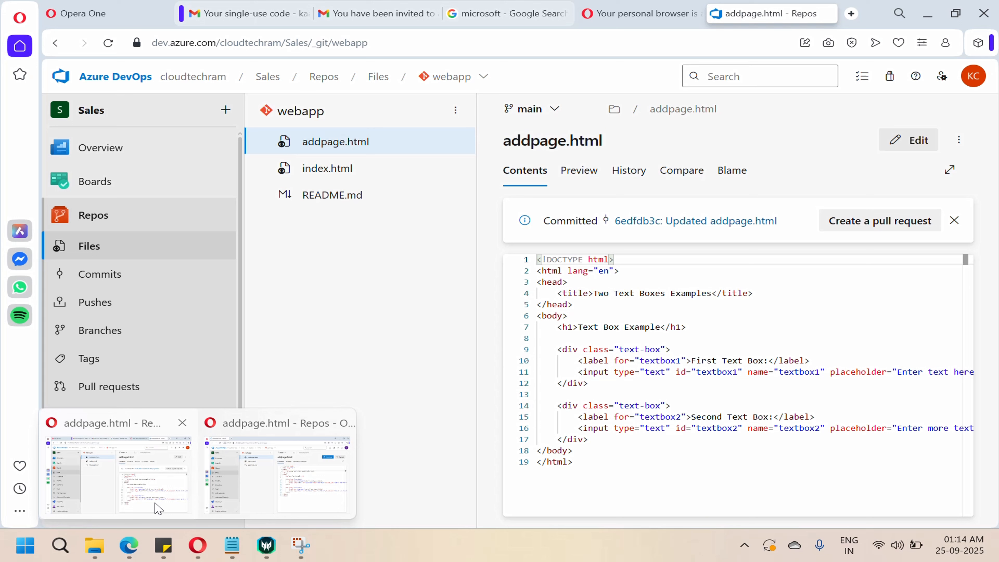
left_click(158, 508)
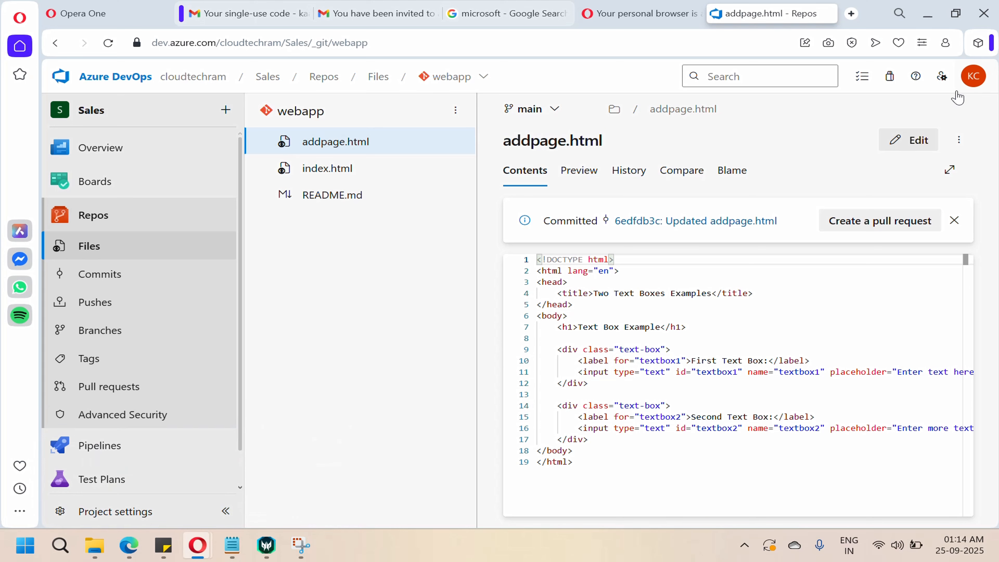
left_click(974, 77)
left_click_drag(841, 166, 986, 165)
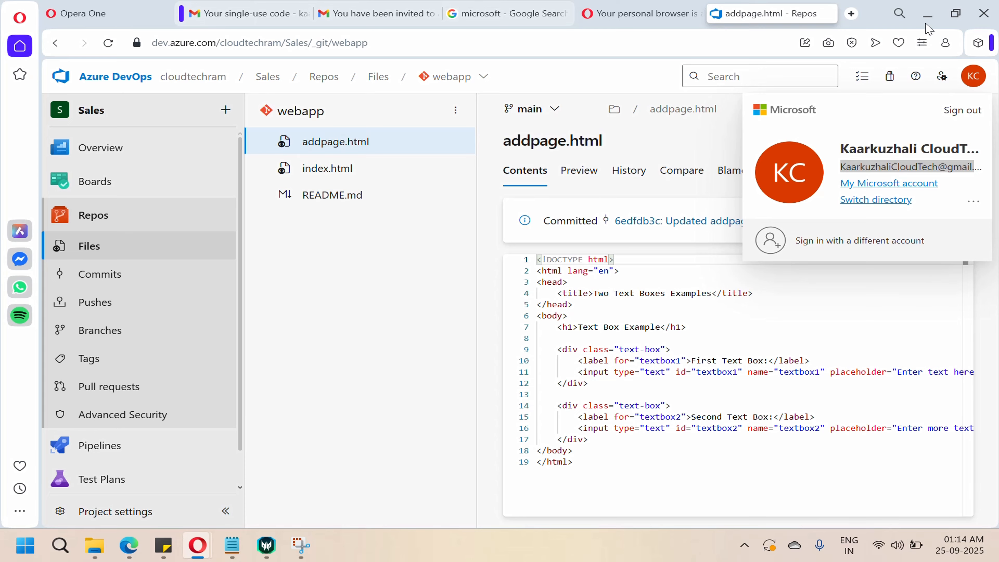
key("alt+Tab")
key("ctrl+v")
left_click(766, 215)
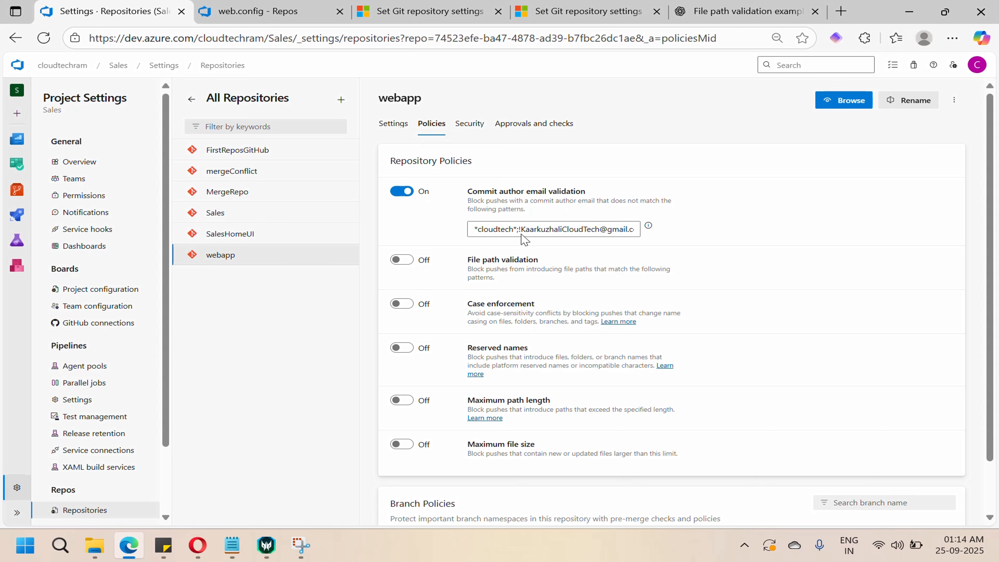
Step: Switch to Opera, change the addpage.html title to "Two Text Boxes Example", and try to commit it to main
mouse_move(198, 545)
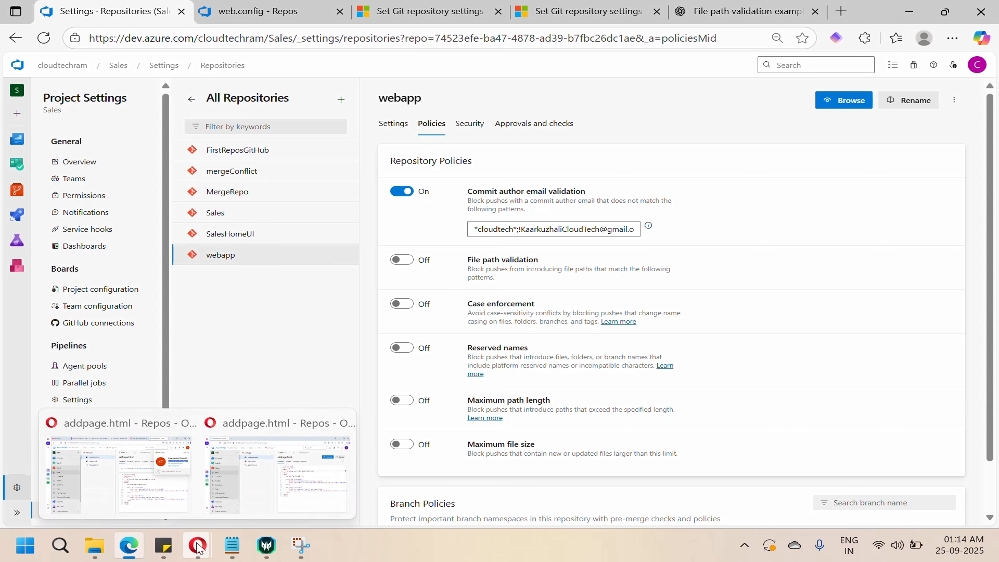
left_click(162, 509)
left_click(685, 327)
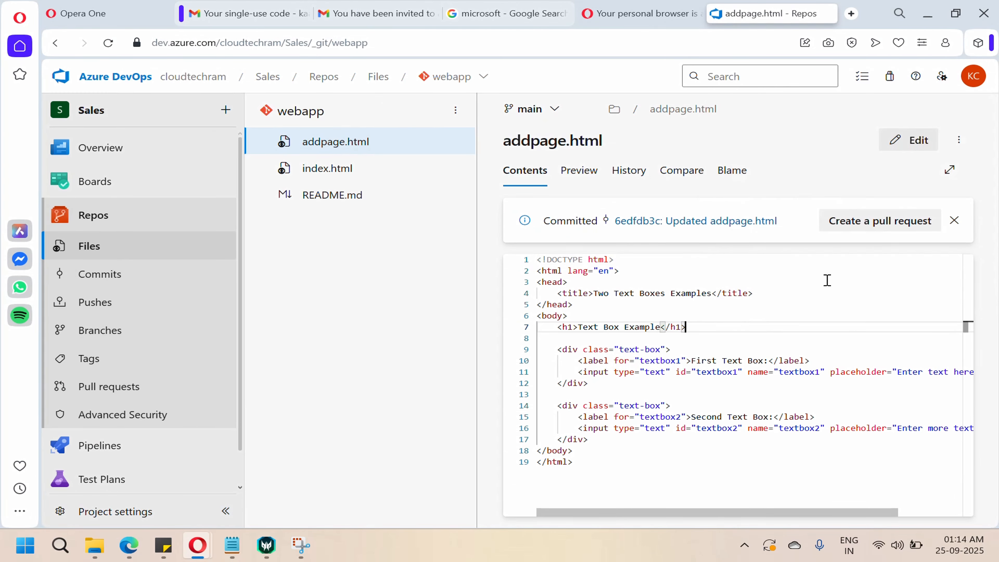
left_click(908, 140)
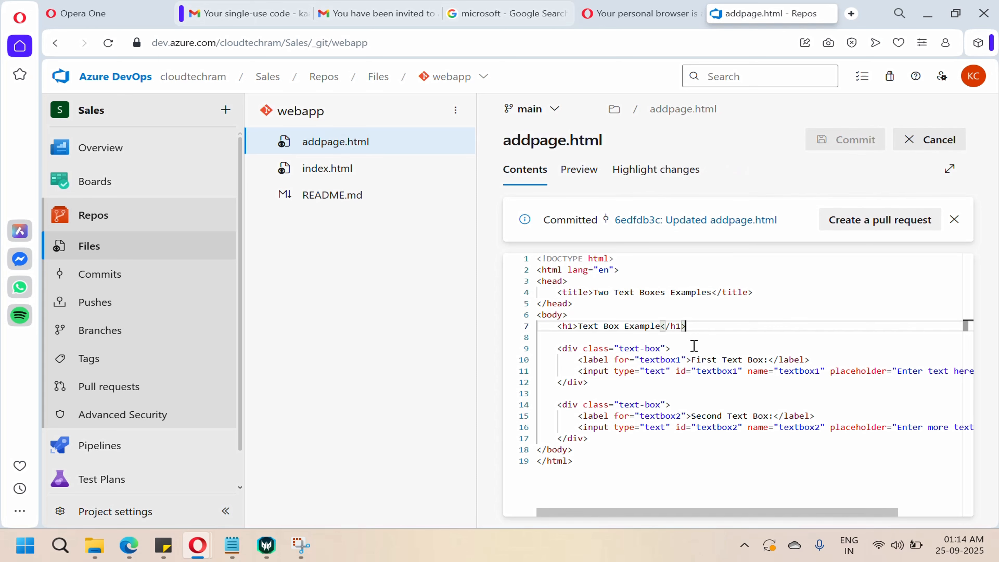
left_click(715, 293)
key("BackSpace")
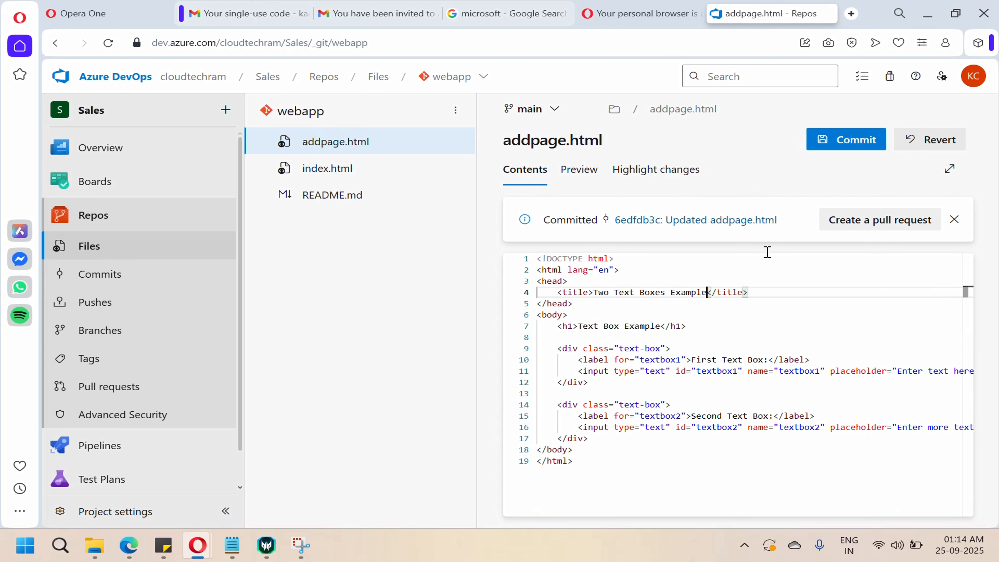
left_click(842, 141)
left_click(943, 497)
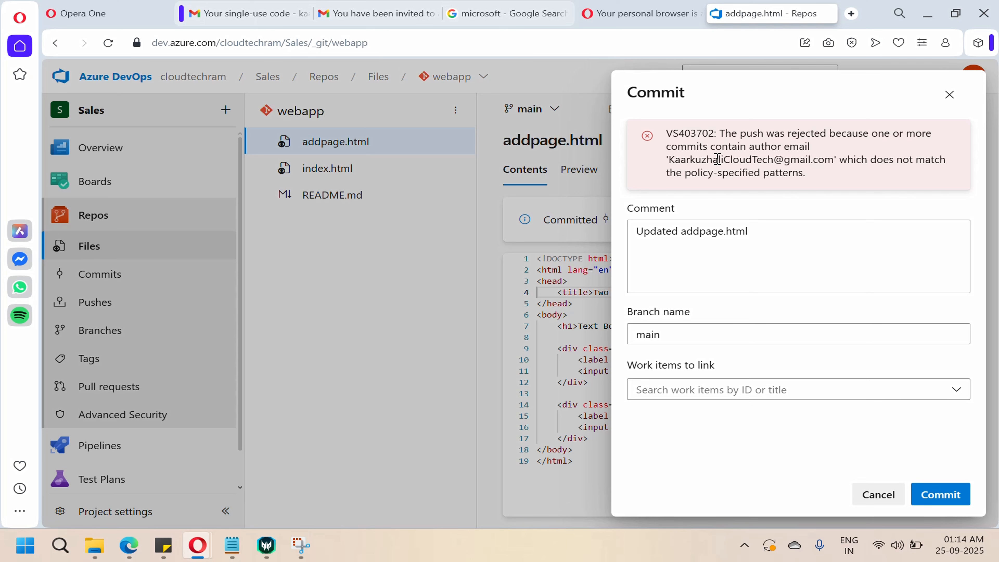
Step: Examine the author email in the commit message, then switch to Edge and read the email pattern syntax help
left_click_drag(668, 160, 790, 160)
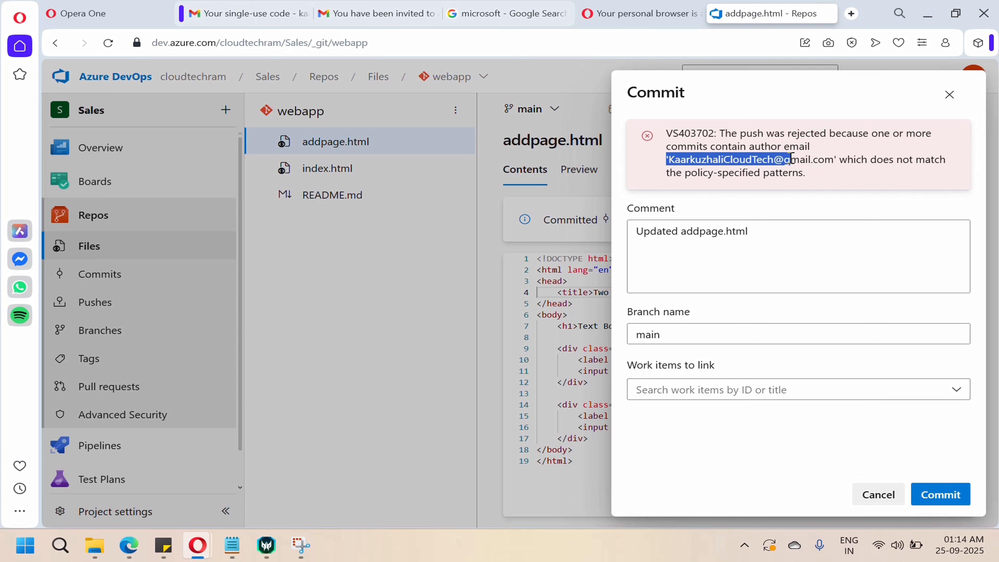
left_click(193, 558)
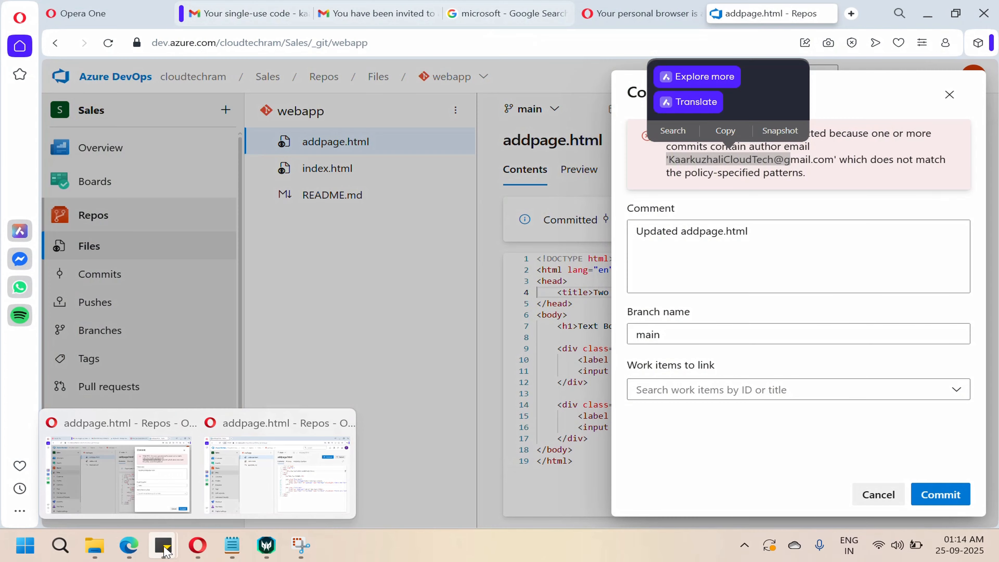
left_click(135, 552)
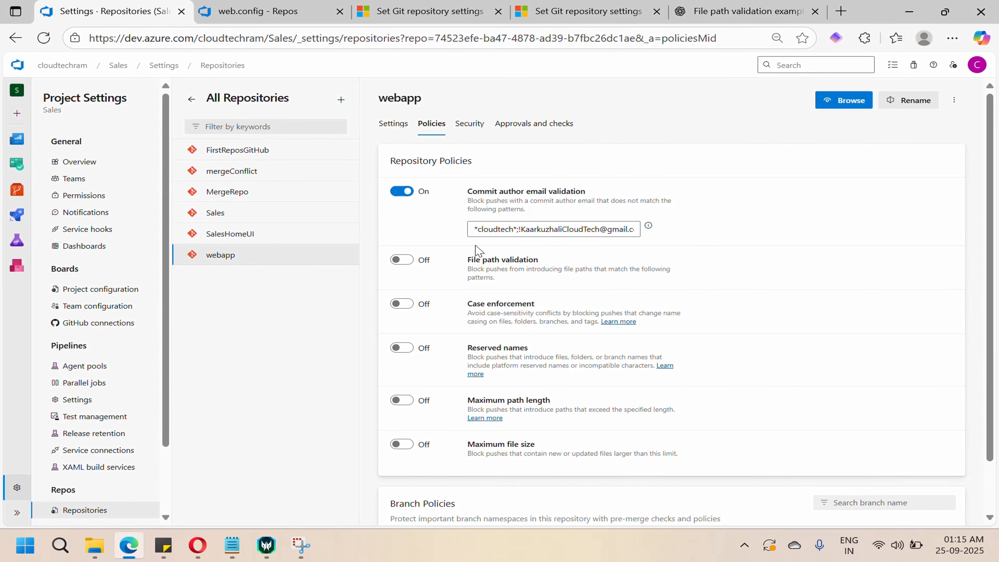
mouse_move(648, 228)
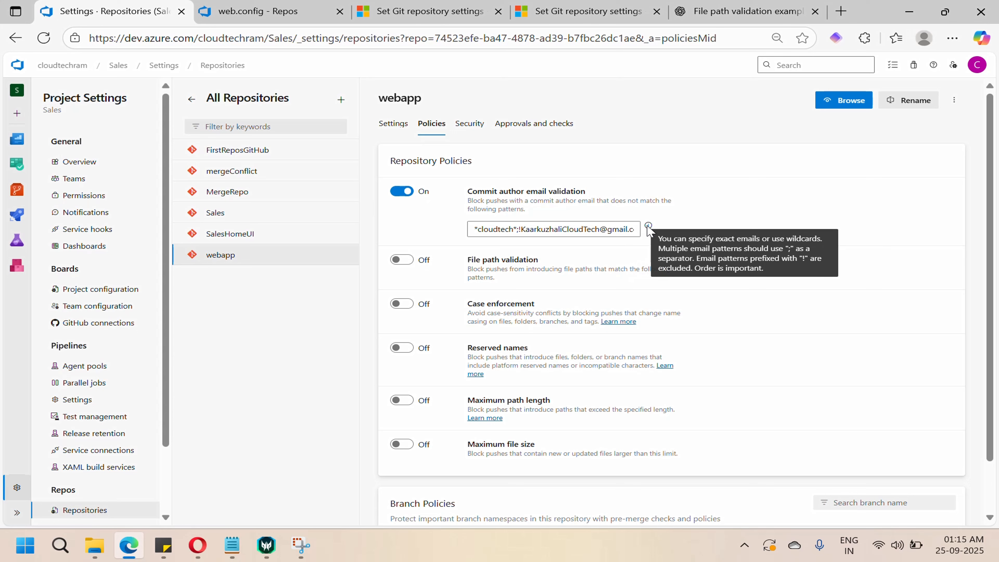
Step: Move the excluded email address with its ! prefix ahead of *cloudtech* in the validation pattern, separated by a semicolon
left_click(594, 231)
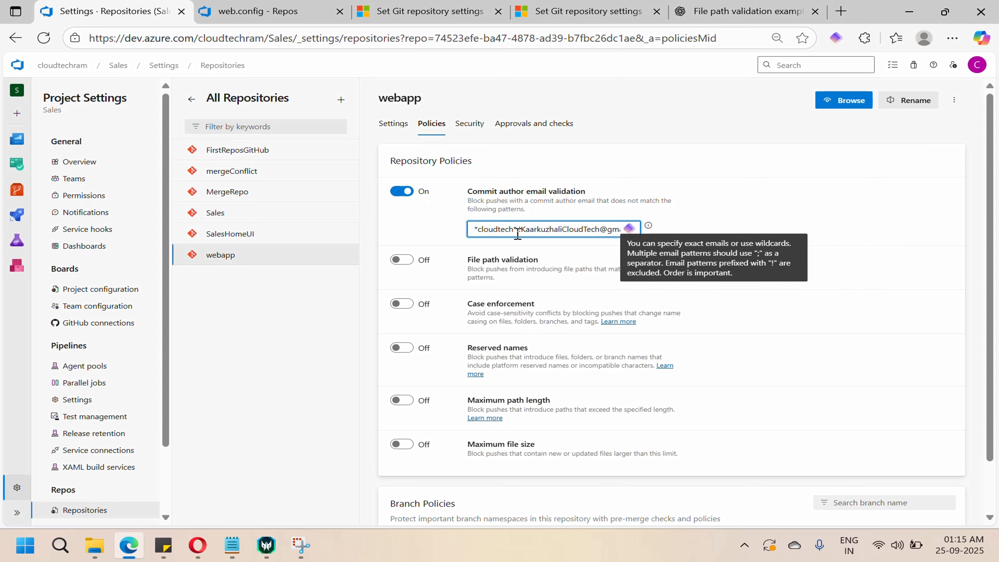
left_click_drag(526, 229, 636, 229)
key("ctrl+c")
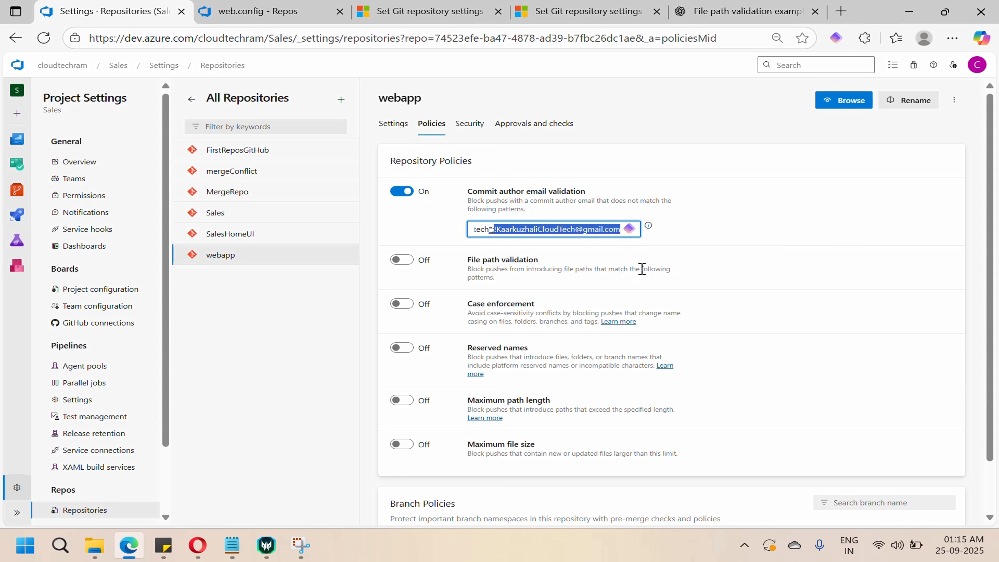
key("BackSpace")
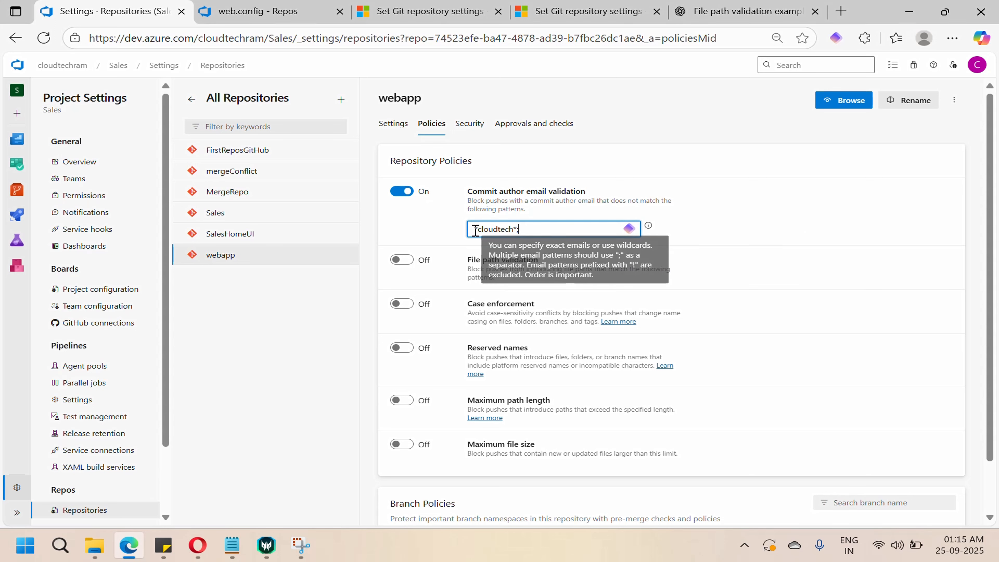
key("ctrl+v")
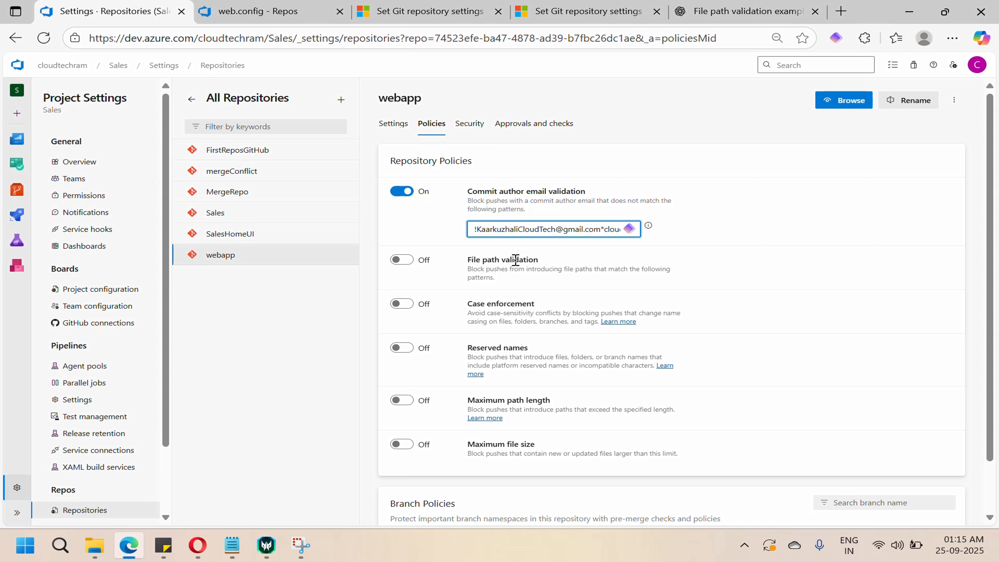
type(";")
type(";")
left_click(848, 288)
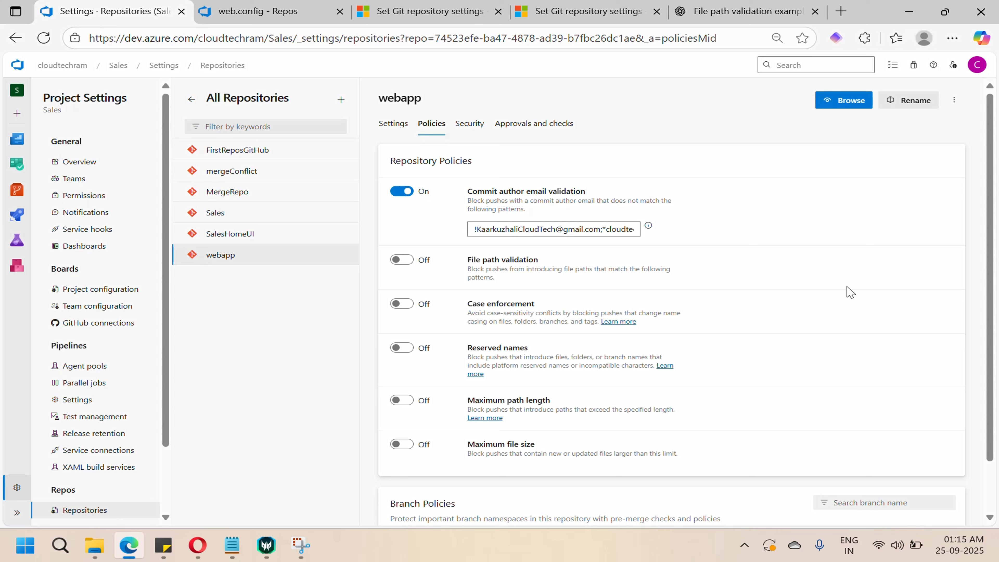
Step: Switch to the second account's Opera window and close the Commit dialog
mouse_move(198, 545)
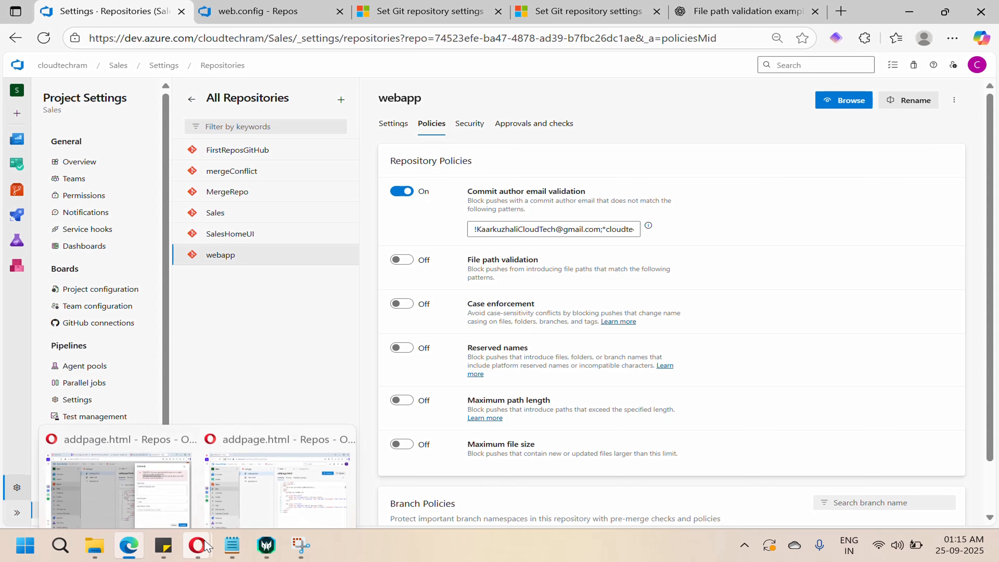
left_click(180, 511)
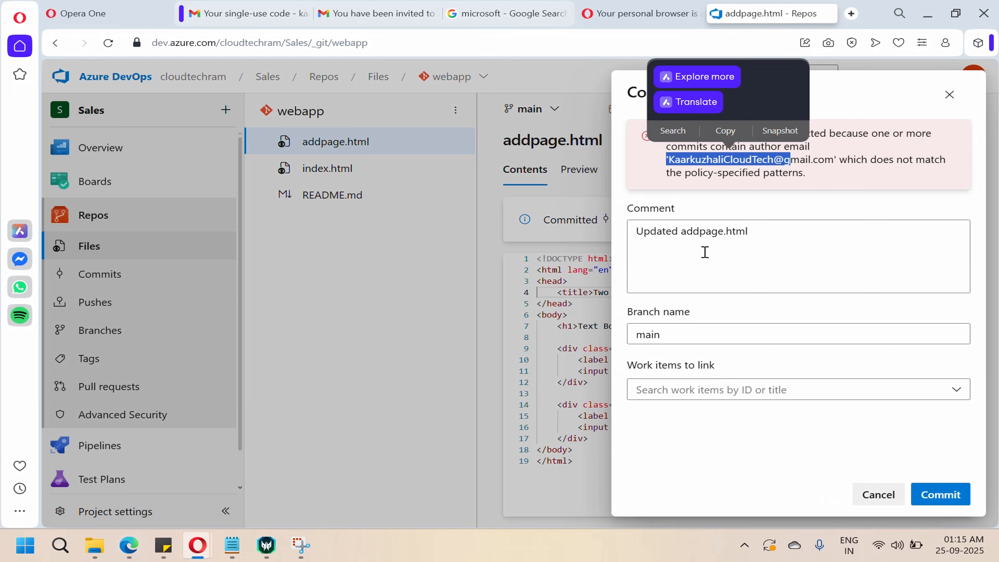
left_click(948, 106)
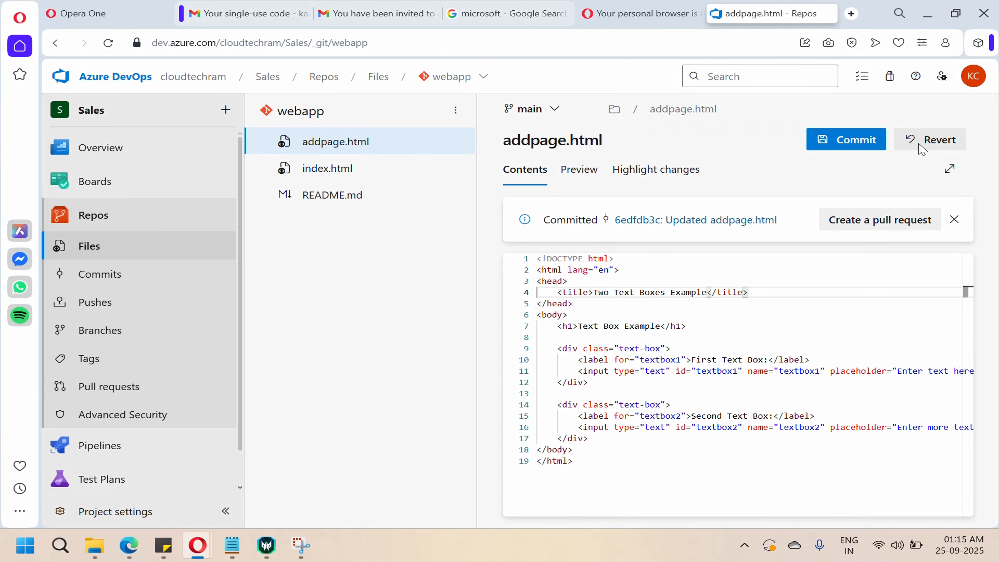
Step: Commit the addpage.html change to main with the comment Updated addpage.html, then switch back to the repository policies in Edge
left_click(858, 138)
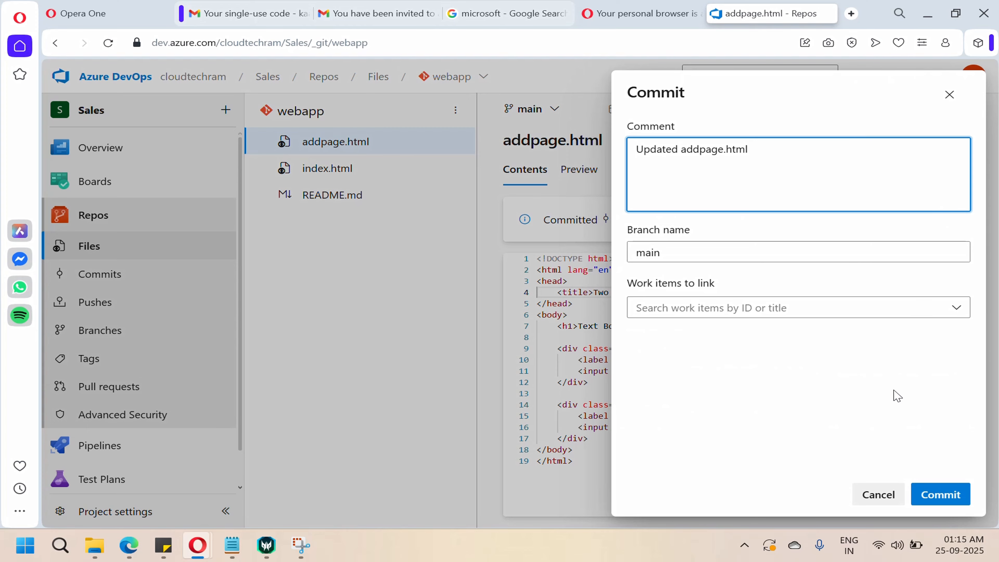
left_click(929, 493)
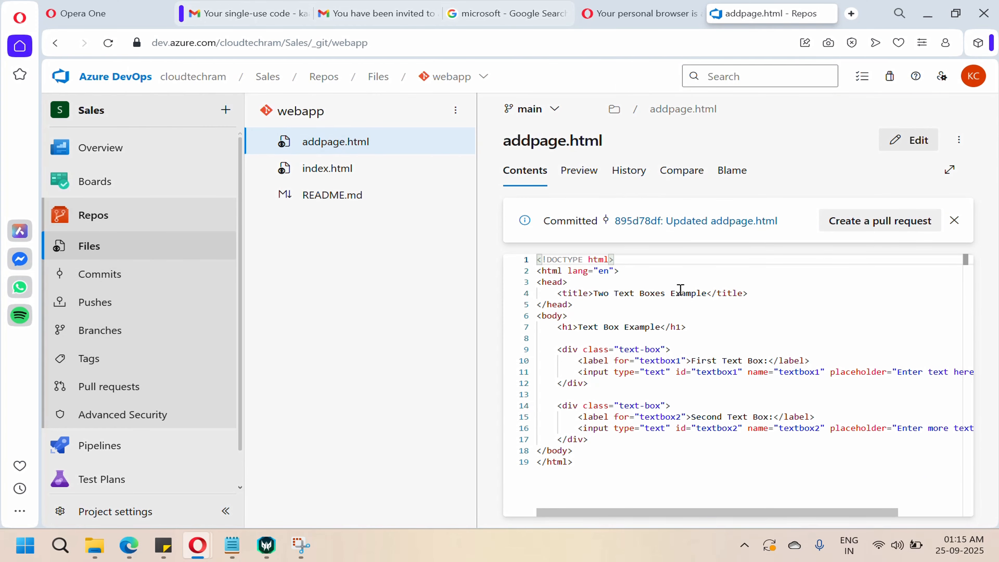
left_click(928, 14)
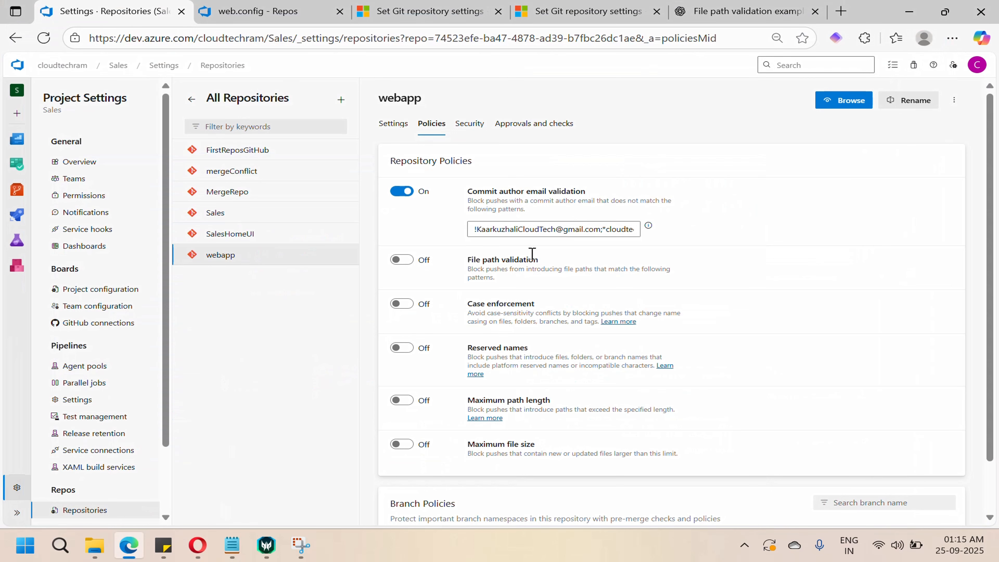
Step: Restore the commit author email pattern order so *cloudtech* comes before the !-prefixed excluded address, separated by a semicolon
left_click_drag(474, 230, 602, 230)
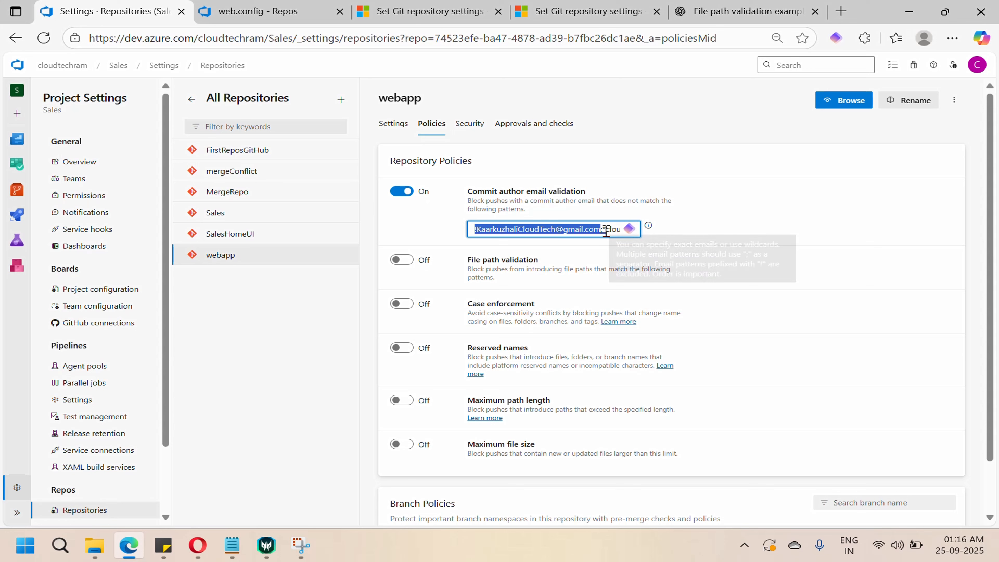
left_click(605, 231)
left_click_drag(604, 230, 640, 229)
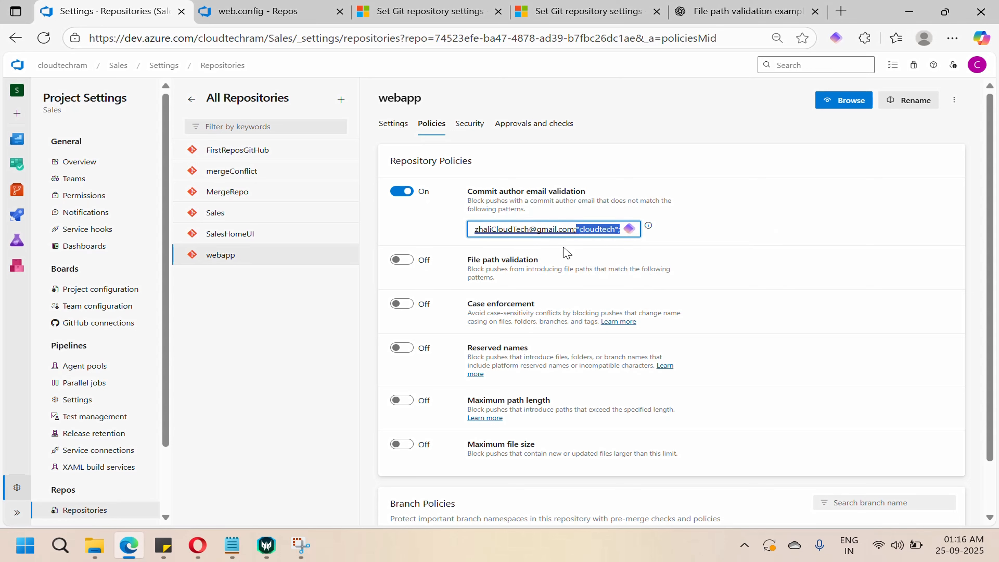
key("BackSpace")
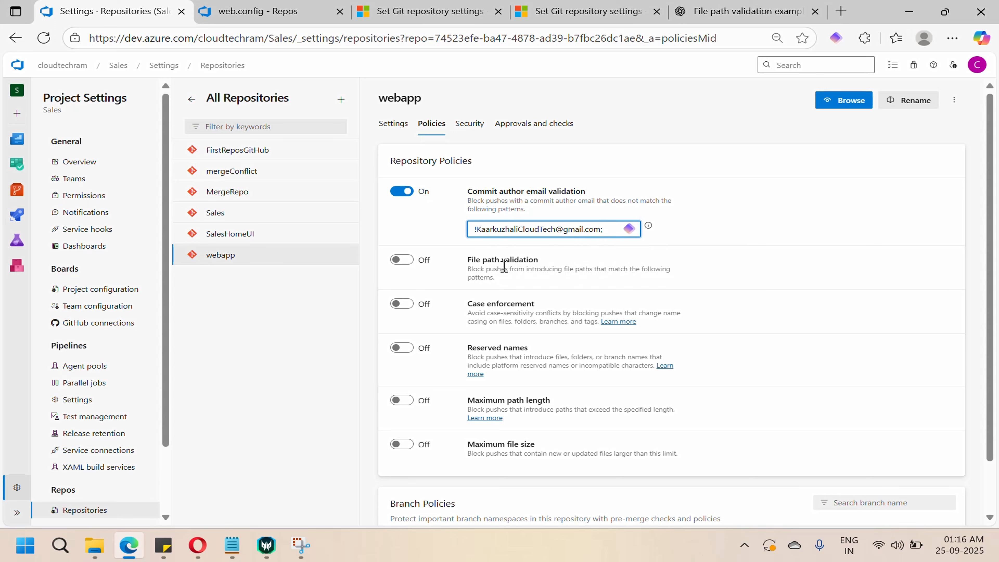
key("ctrl+z")
left_click(752, 273)
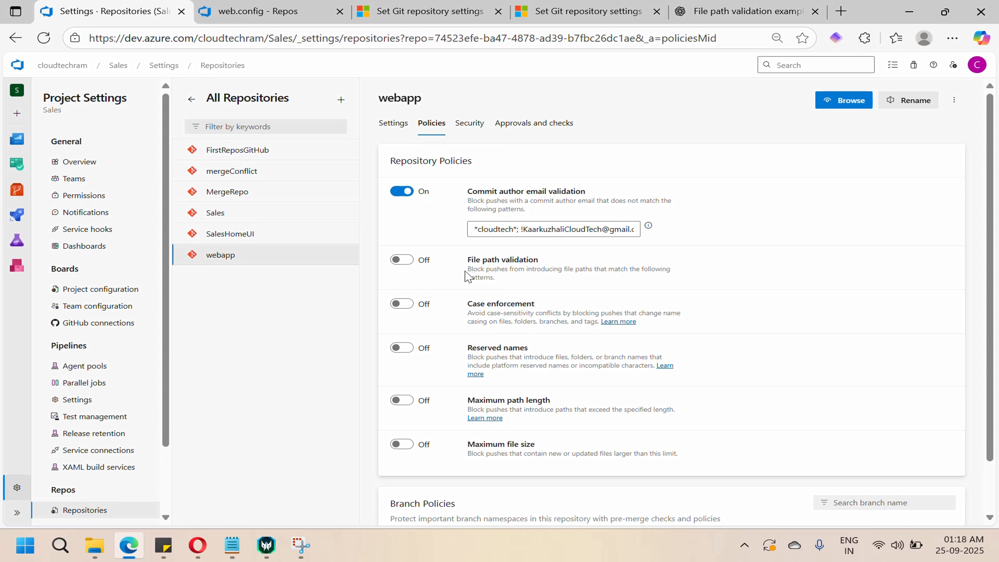
Step: Read the file path validation description and turn that policy on for the webapp repository
left_click_drag(467, 275, 538, 280)
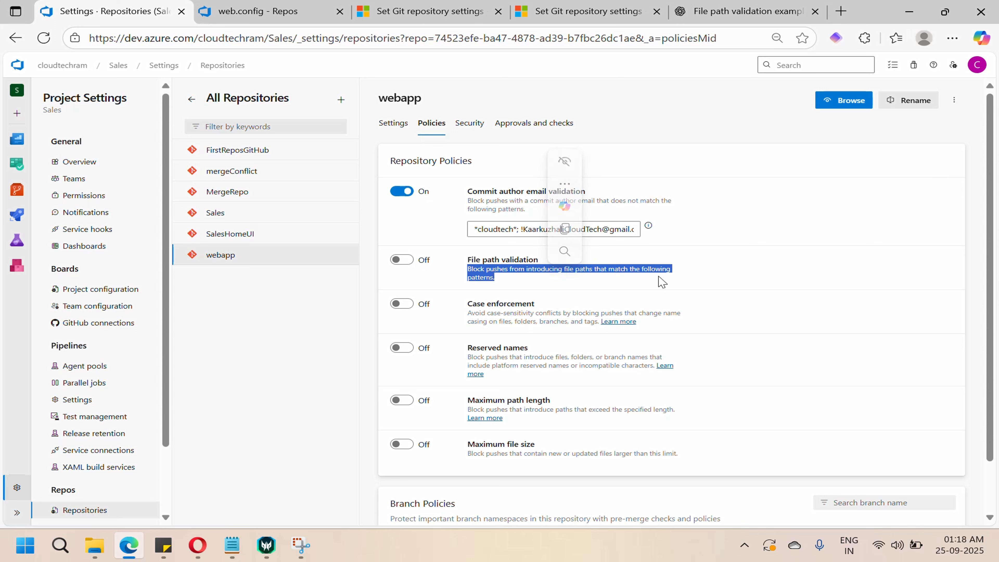
left_click(405, 262)
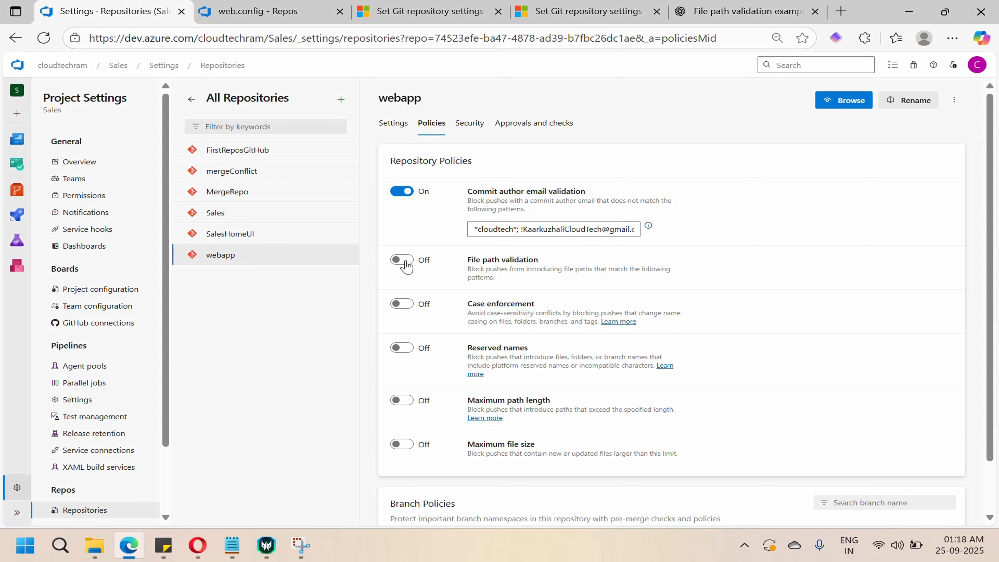
left_click(402, 260)
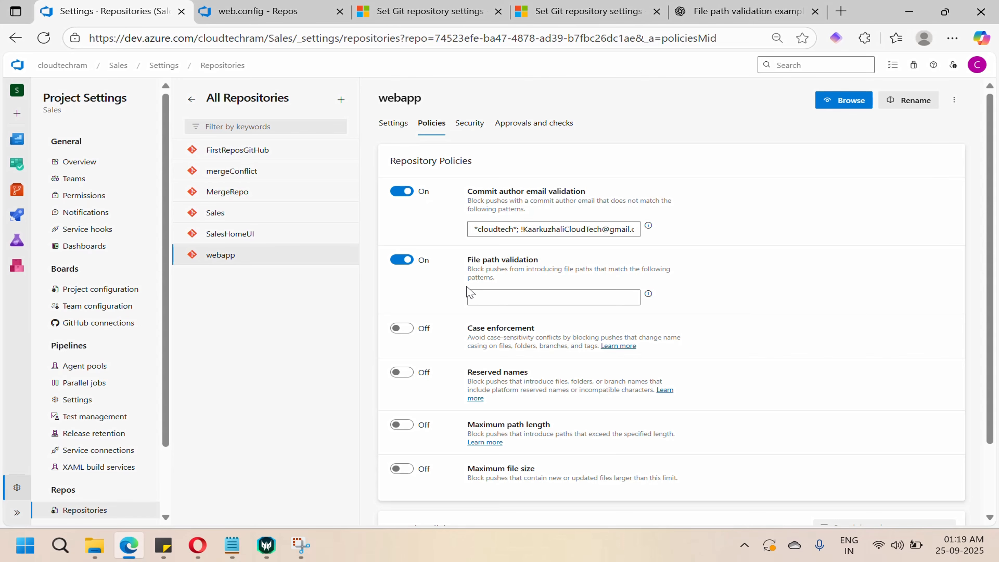
Step: Switch to Notepad, write the sample path folder1/web.config, and enlarge the text to 130%
key("alt+Tab")
type("folder1/web.config")
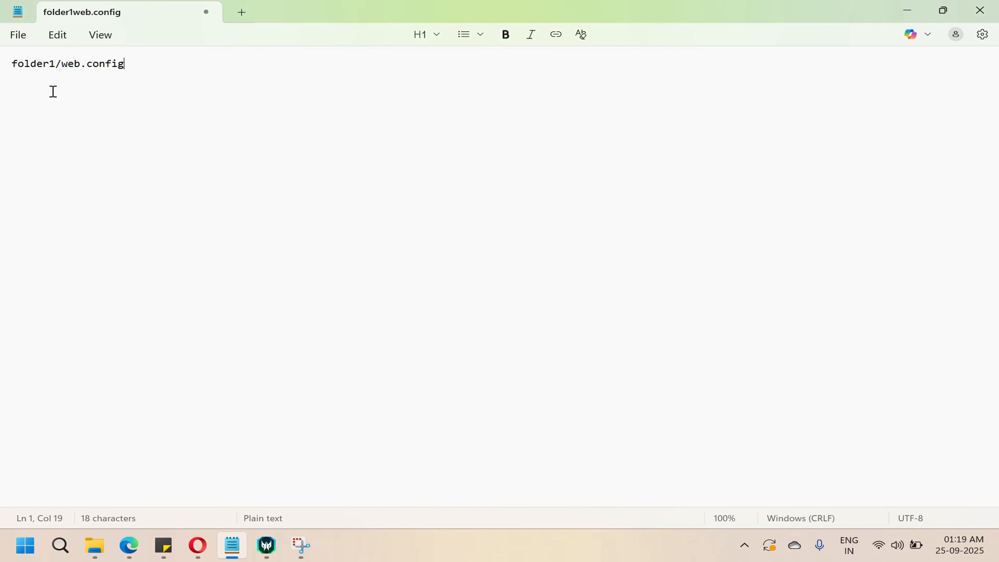
scroll(131, 182, "up", 3)
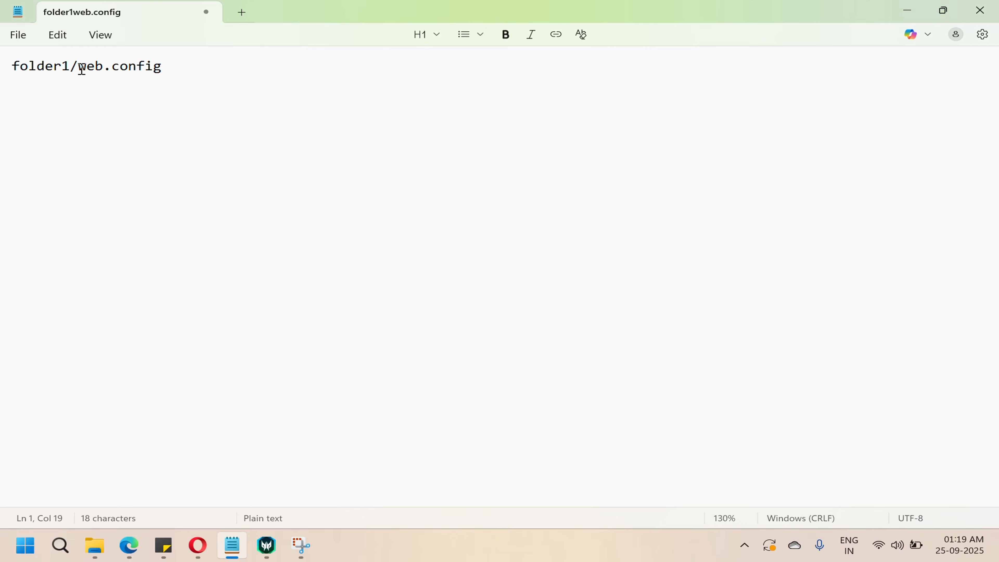
left_click_drag(81, 70, 179, 71)
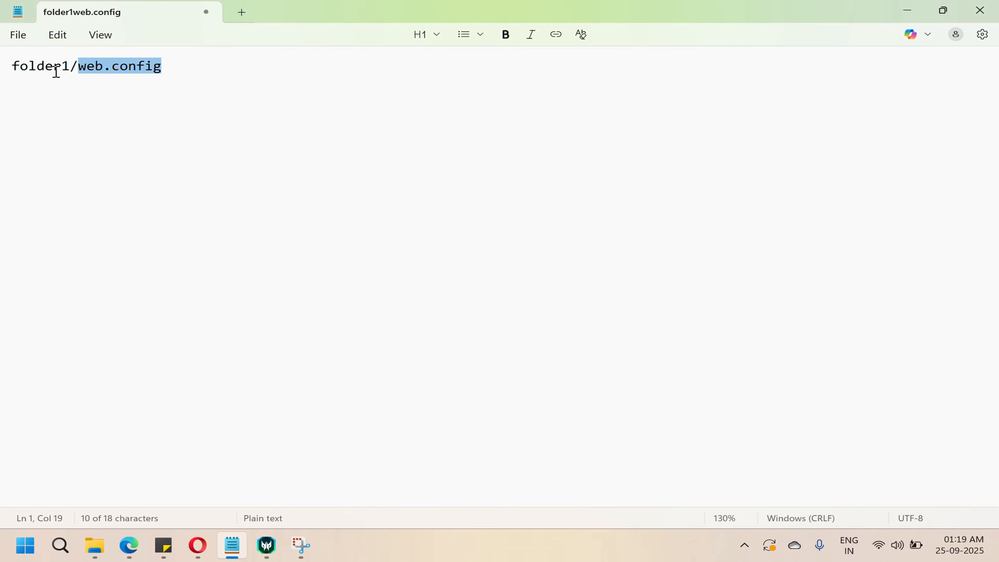
left_click(173, 143)
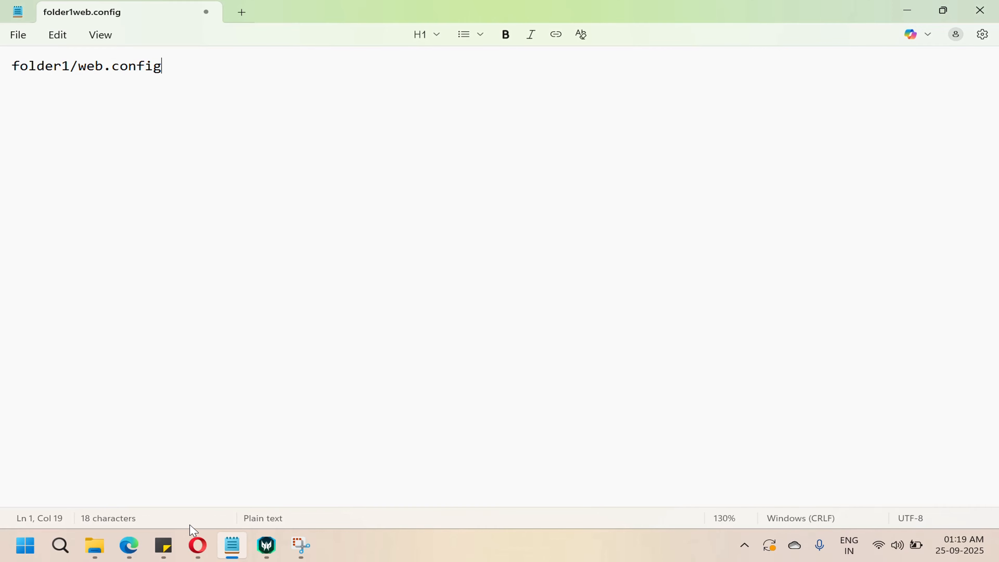
Step: Switch to Edge, check the path syntax help, and set the file path validation pattern to /folder1/*
mouse_move(198, 545)
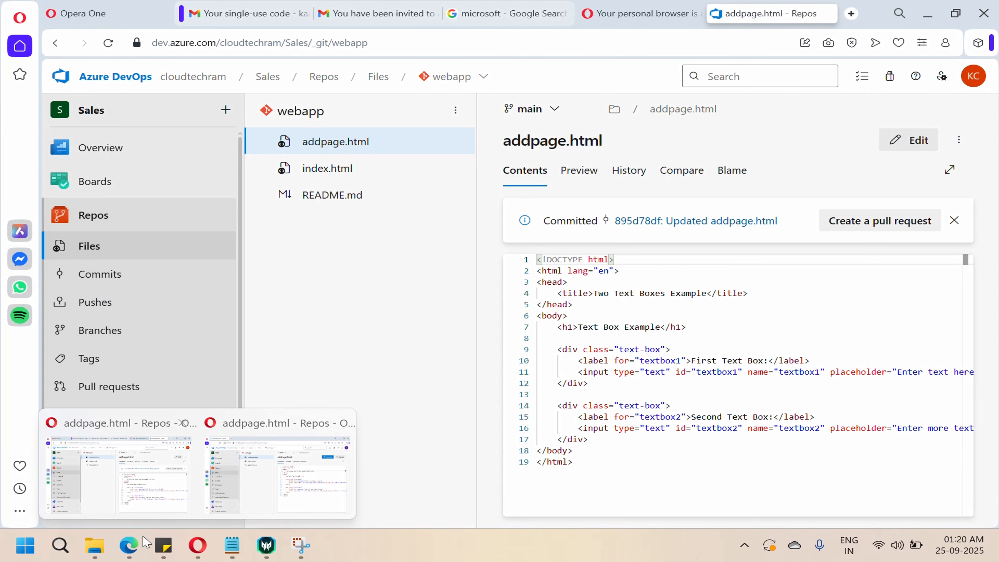
left_click(121, 555)
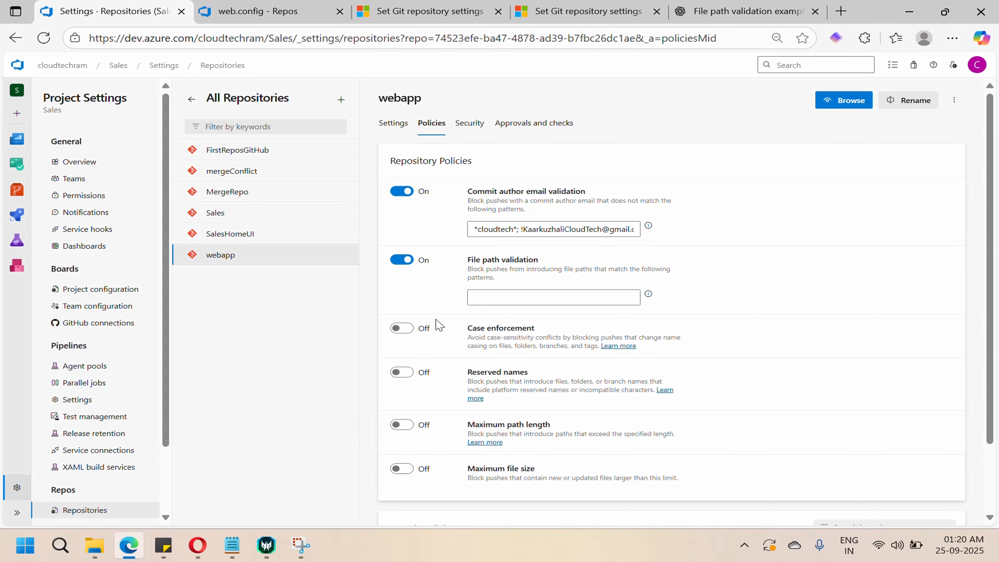
left_click(497, 293)
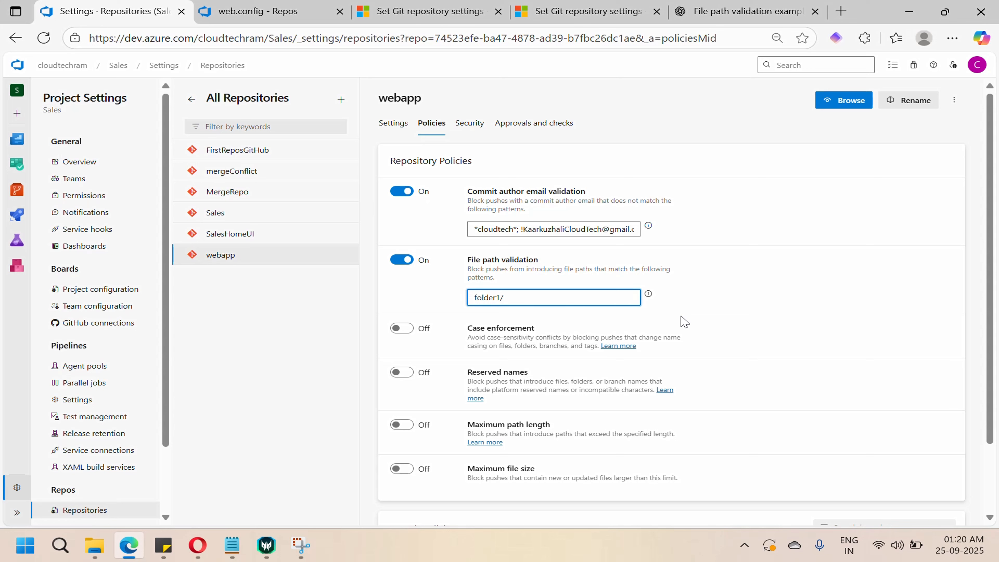
type("/")
mouse_move(649, 296)
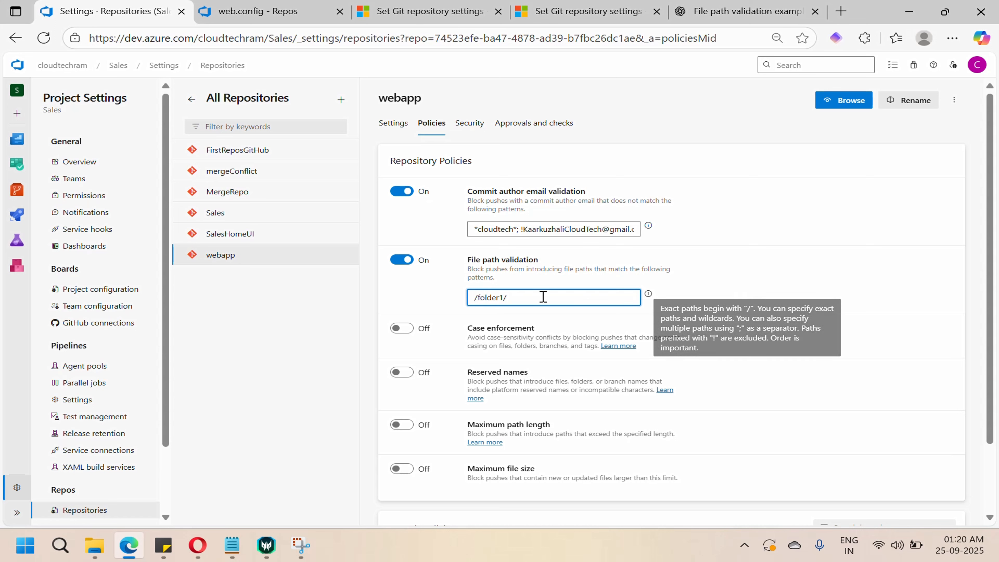
left_click(531, 299)
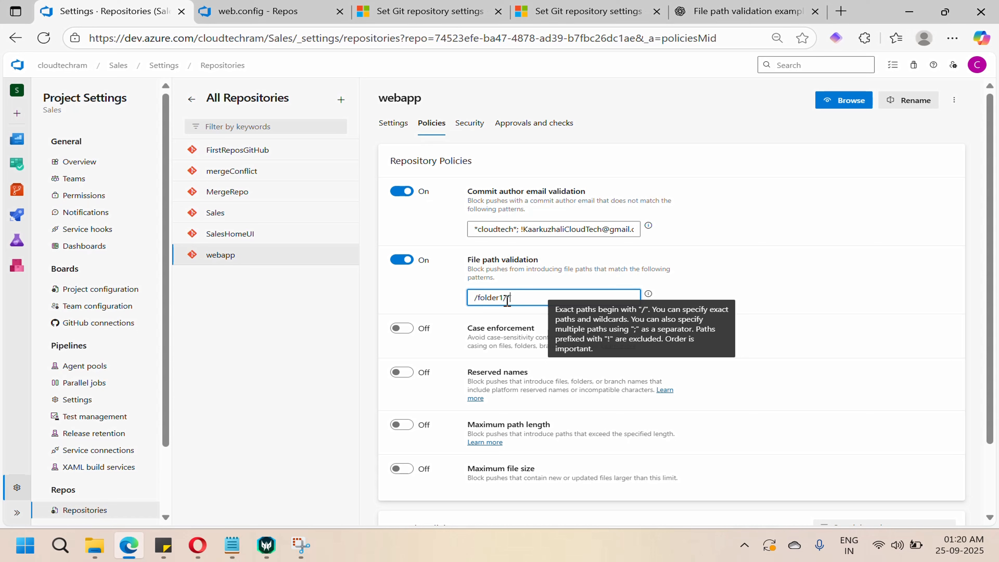
left_click(741, 310)
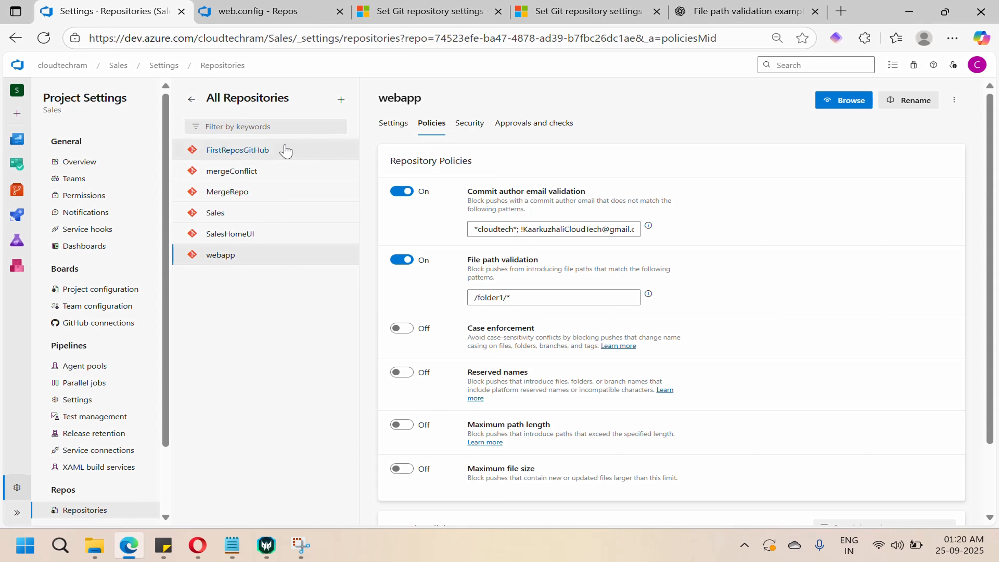
Step: Create a new file named folder1/web.config in the dev branch of the webapp repository
left_click(264, 13)
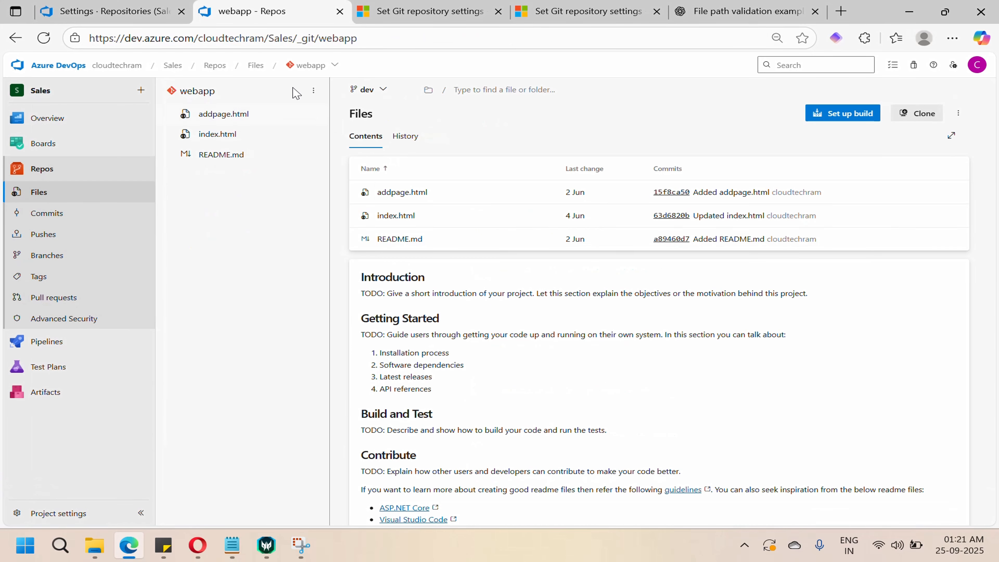
left_click(314, 90)
mouse_move(254, 156)
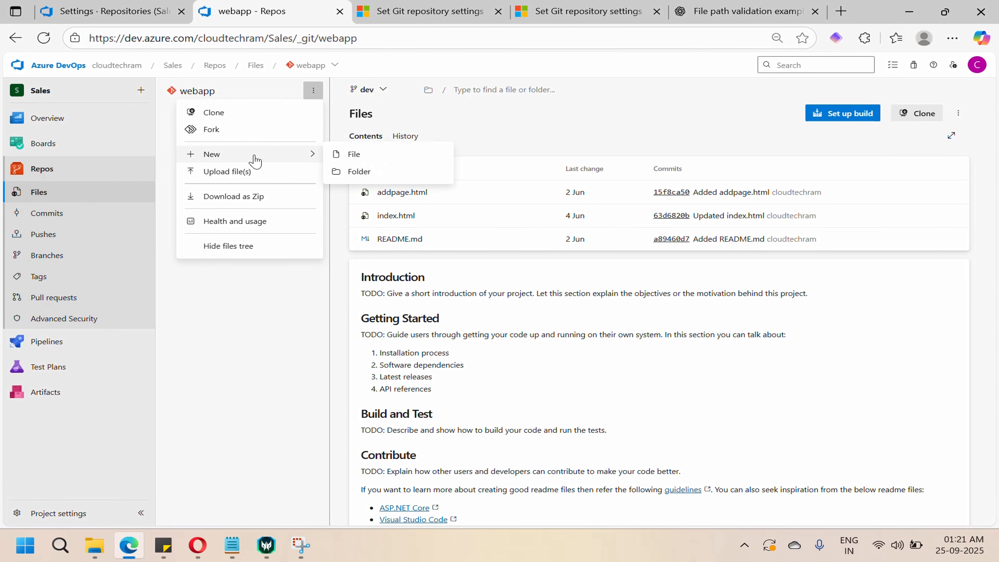
left_click(356, 156)
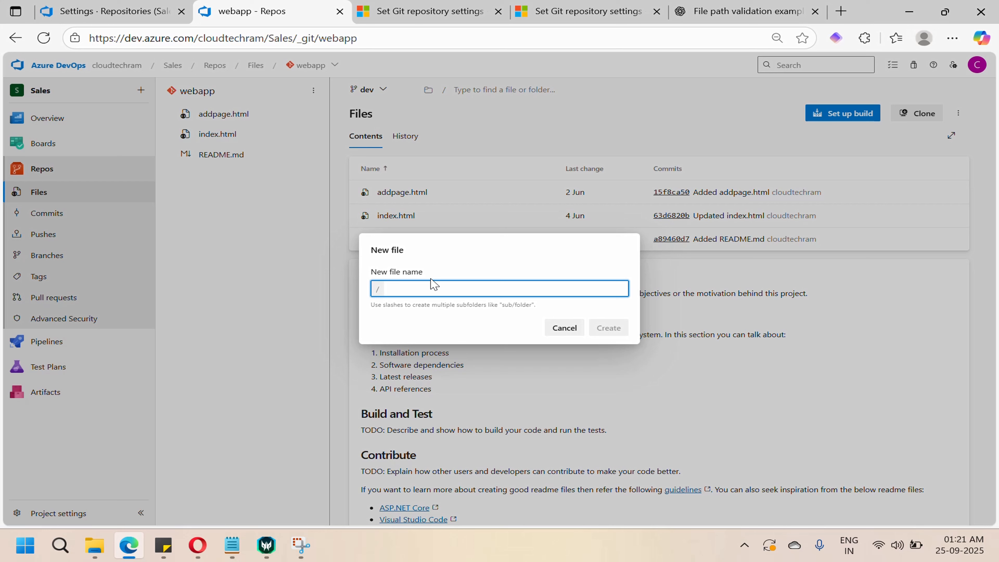
type("folder1")
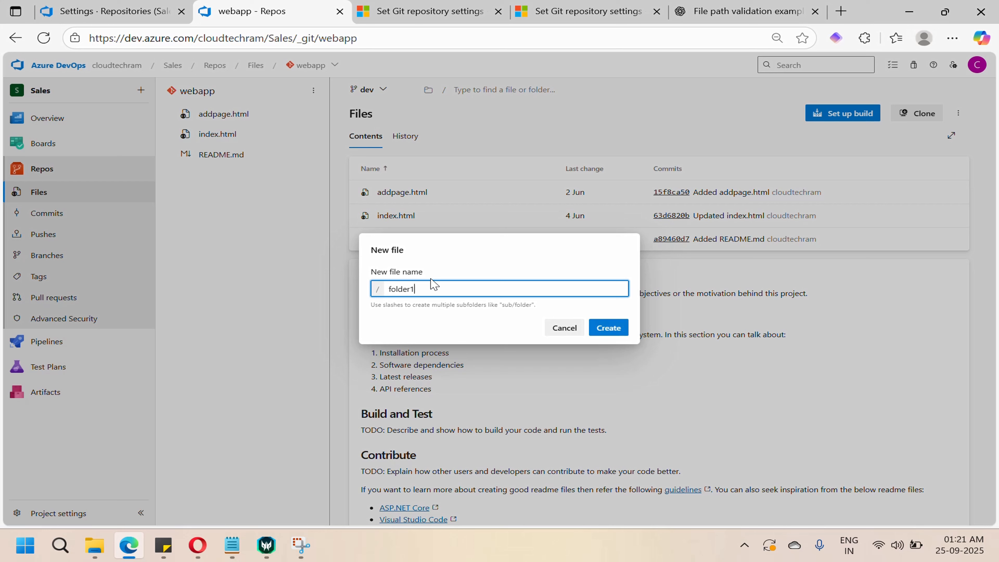
type("/web.config")
left_click(609, 328)
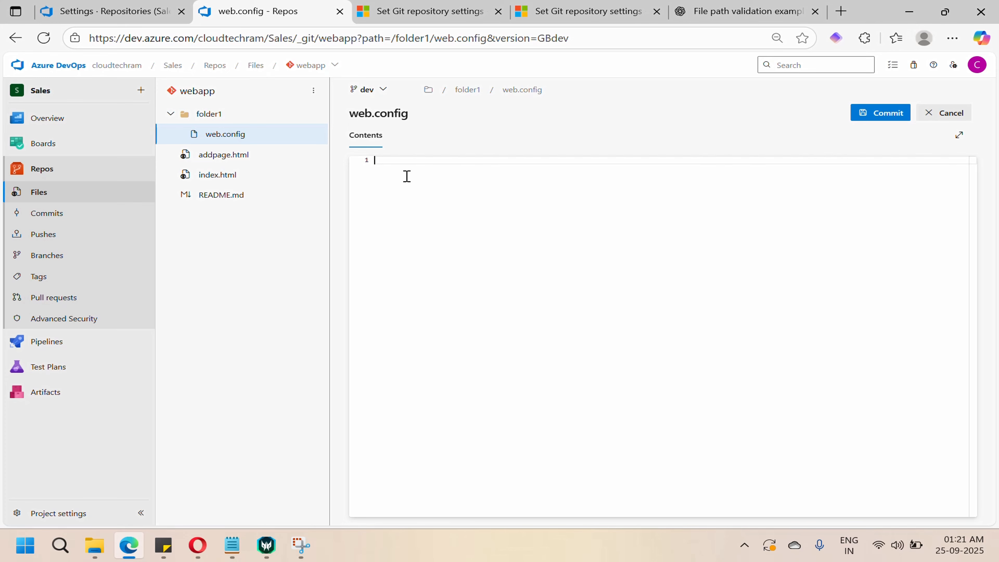
Step: Enter asdacafa as the web.config content, try to commit it to dev, and read the commit message shown
type("asdacafa")
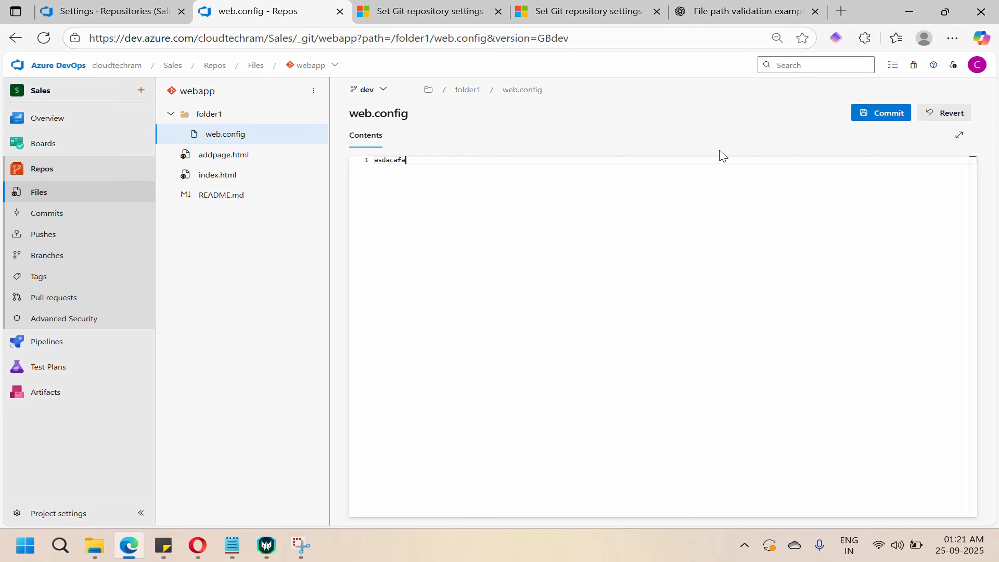
left_click(869, 115)
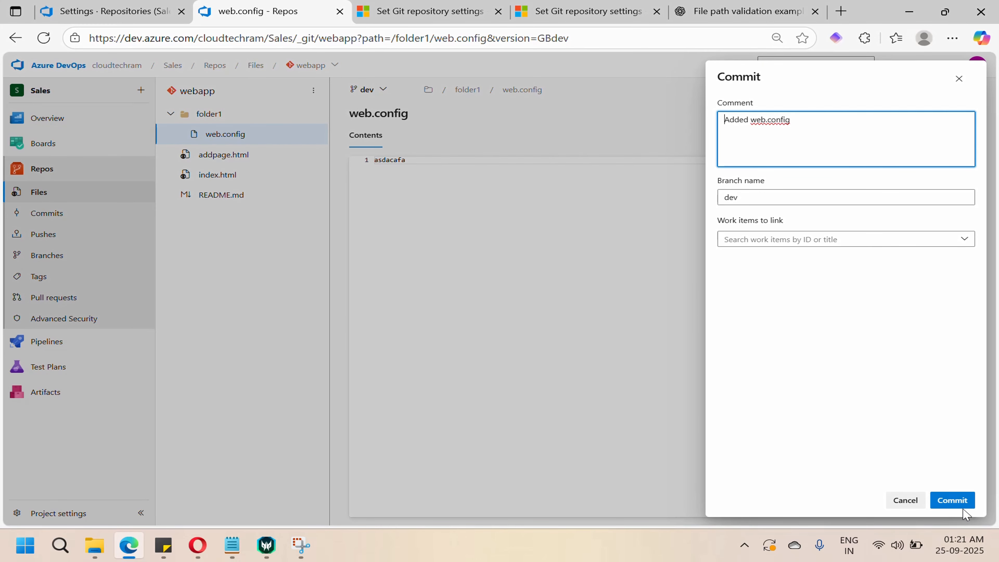
left_click(956, 502)
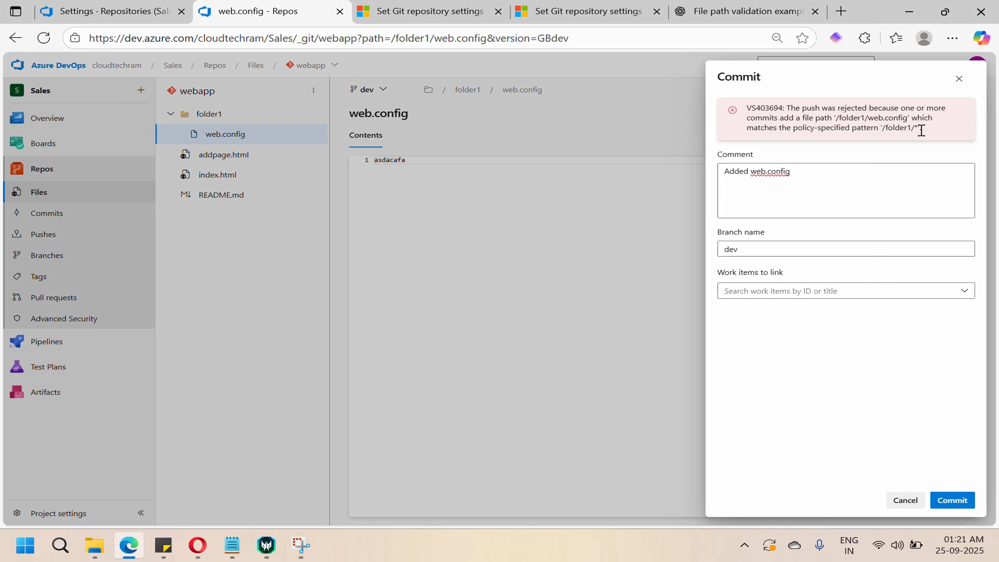
left_click_drag(918, 129, 747, 129)
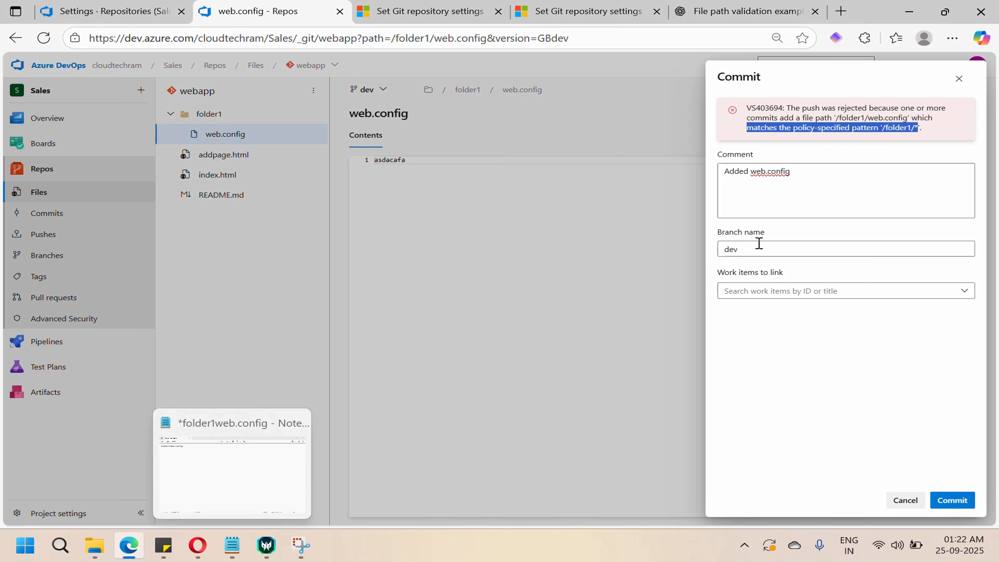
Step: Review the file path validation pattern in the webapp policies, then switch to Notepad and examine the sample path's folder and file name
left_click(91, 17)
left_click(529, 297)
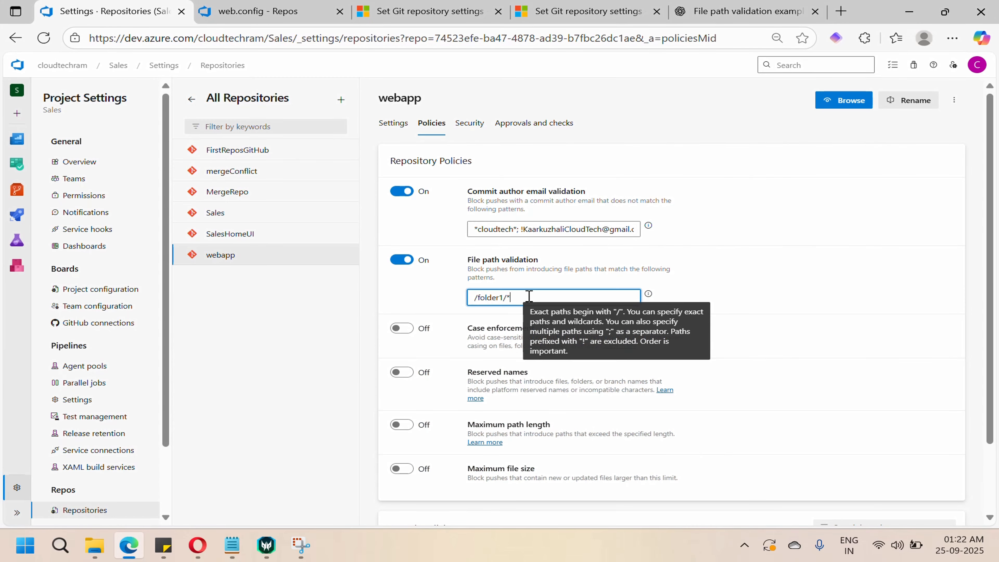
left_click_drag(529, 297, 446, 298)
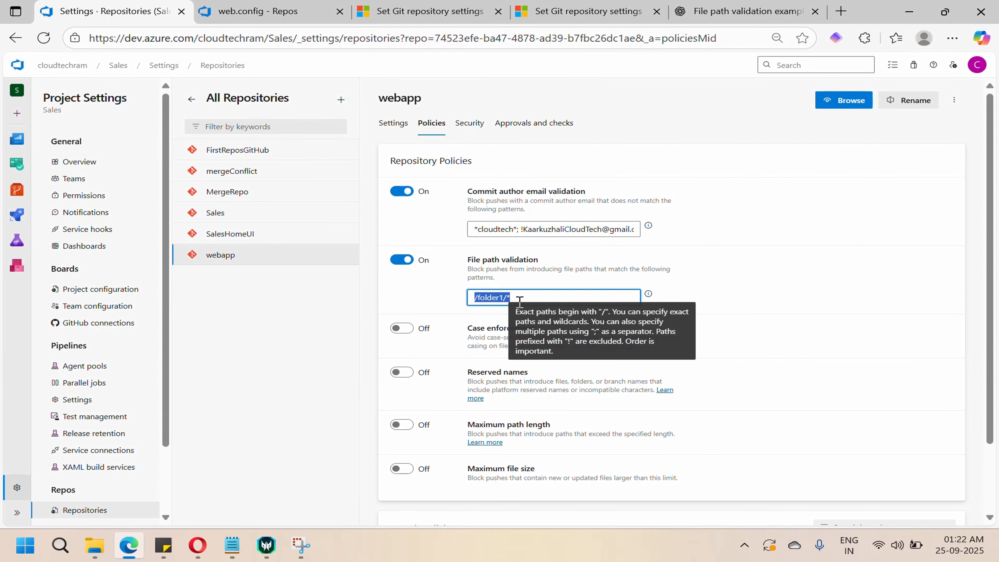
left_click(232, 545)
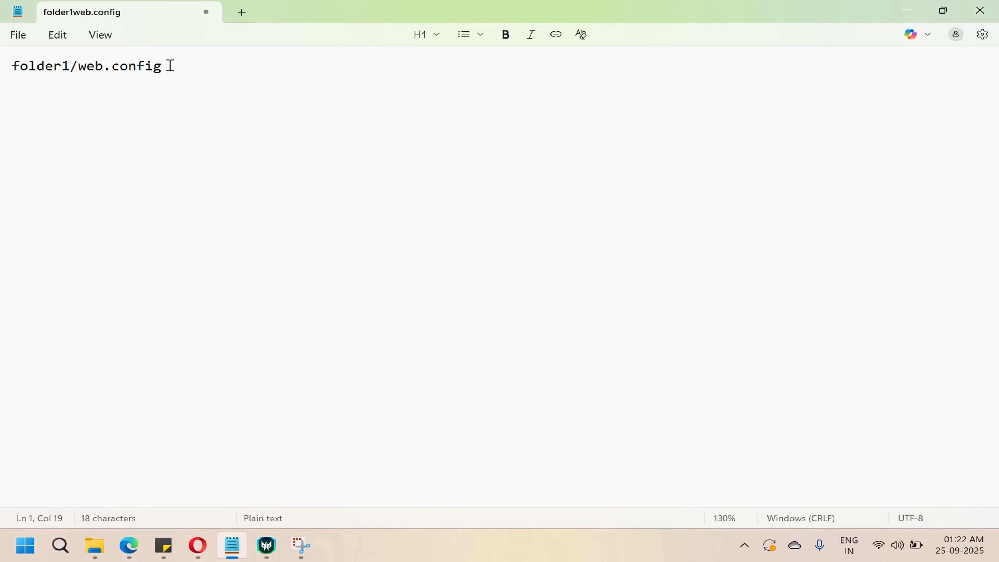
left_click_drag(170, 66, 78, 68)
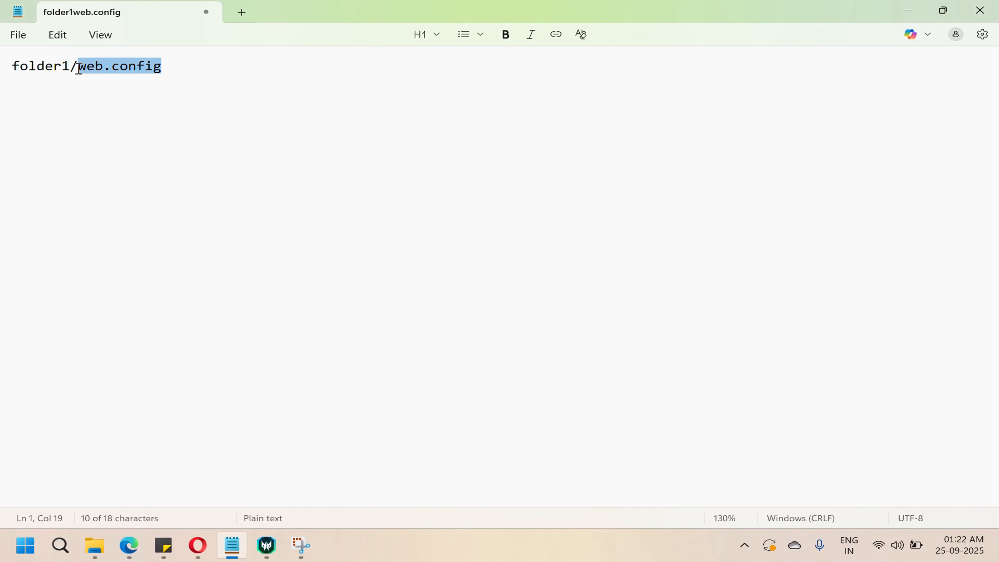
left_click(197, 73)
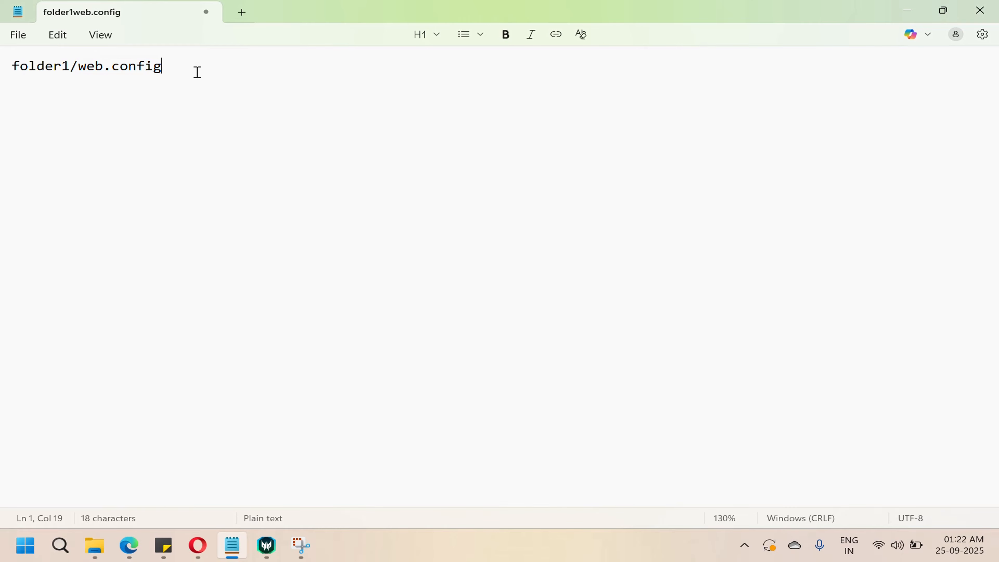
left_click_drag(197, 72, 38, 49)
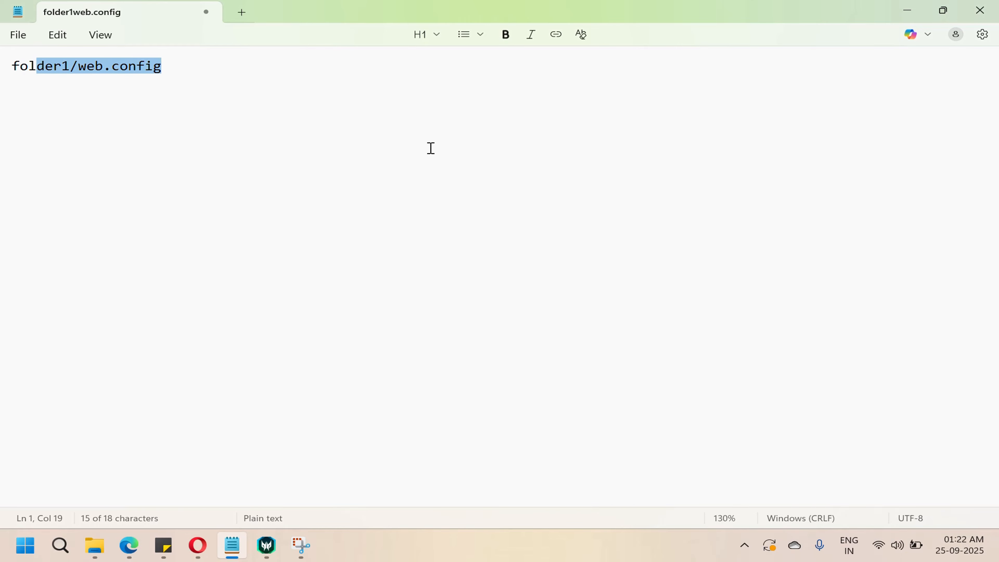
Step: Copy folder1/web.config from Notepad, switch to Edge, and set the file path validation pattern to /folder1/*;!/folder1/web.config
key("ctrl+a")
key("ctrl+c")
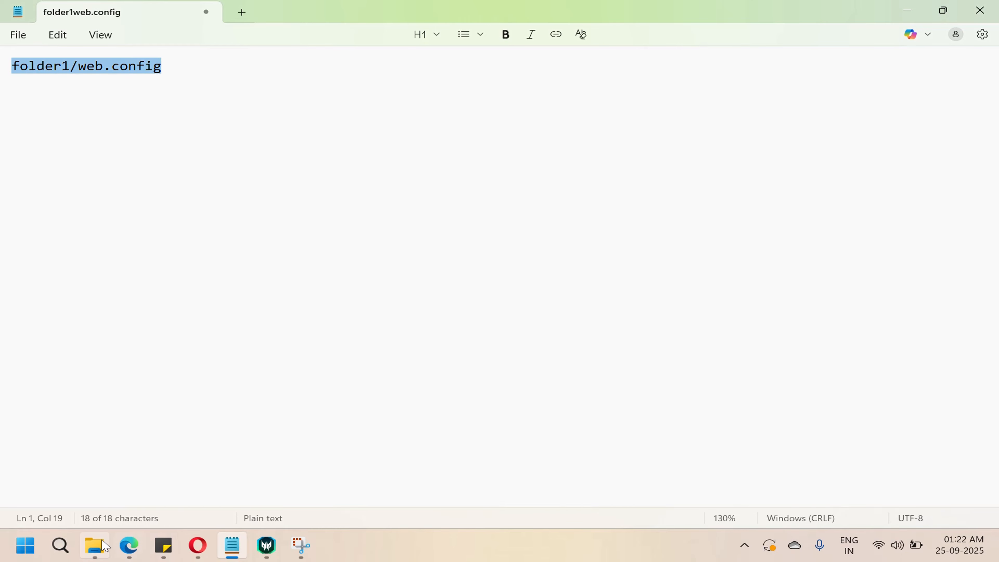
left_click(129, 546)
left_click(536, 301)
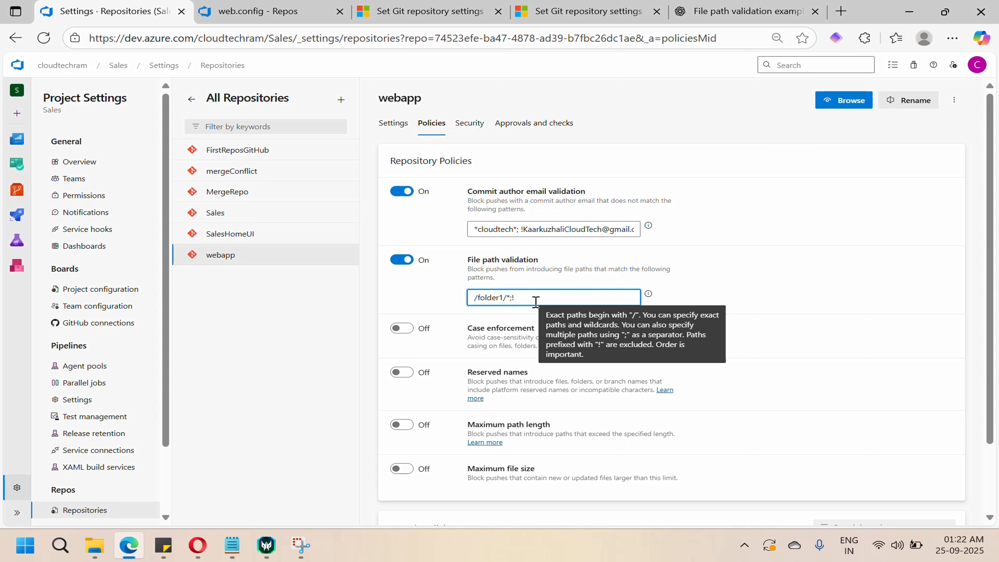
type(";!")
key("ctrl+v")
left_click(512, 298)
type("/")
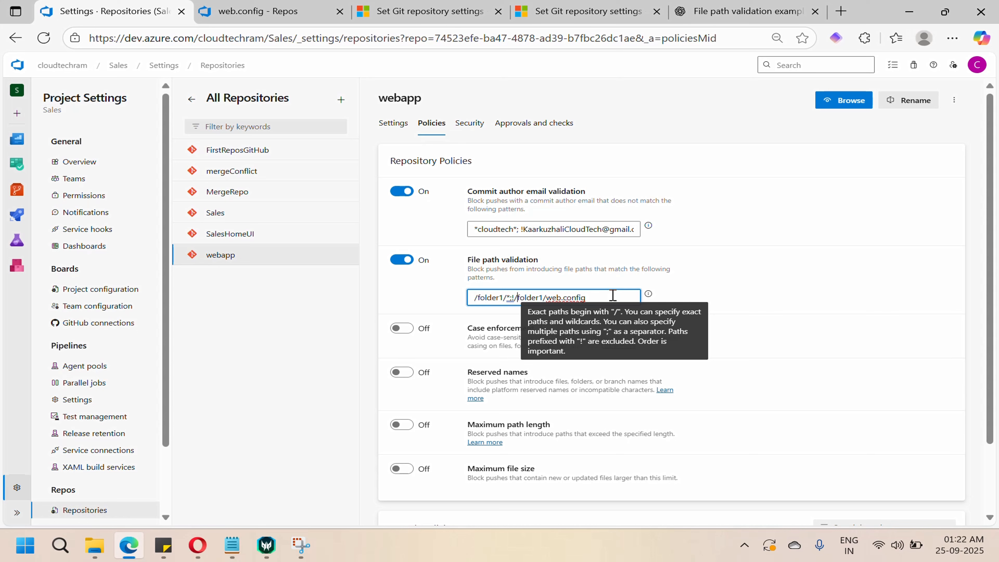
left_click(777, 280)
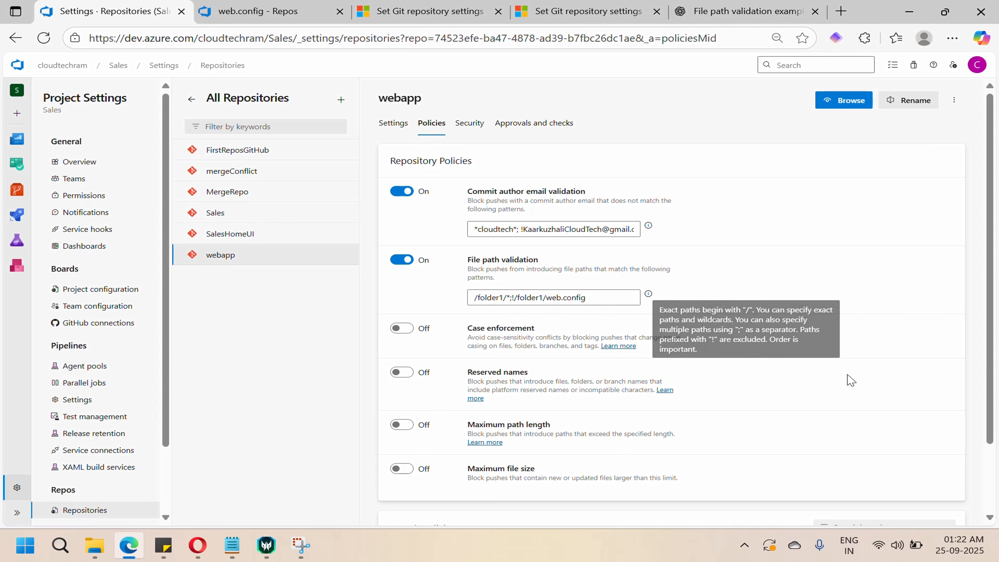
Step: Commit the pending web.config file to the dev branch again, and return to the webapp repository policies
left_click(268, 15)
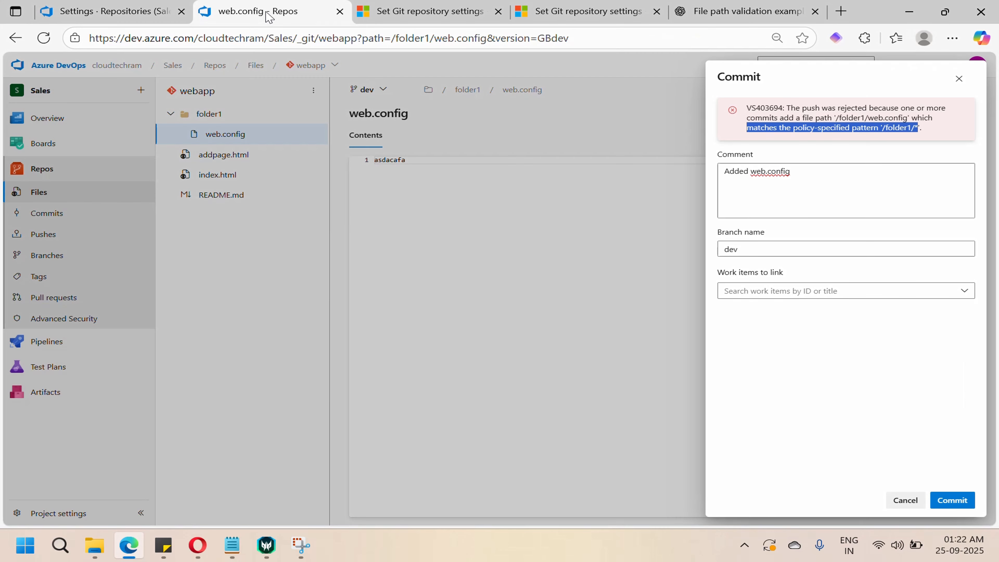
left_click(955, 500)
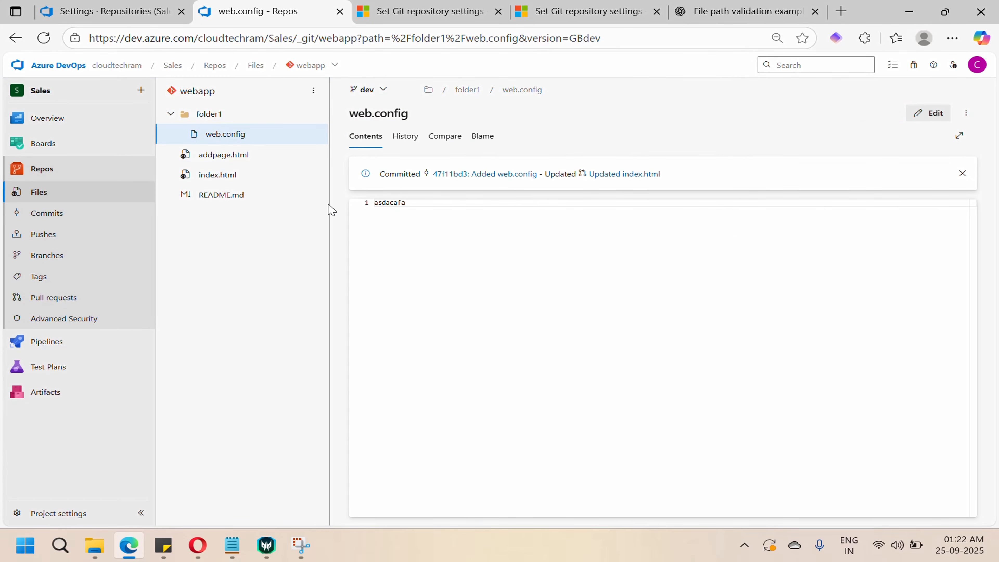
left_click(118, 11)
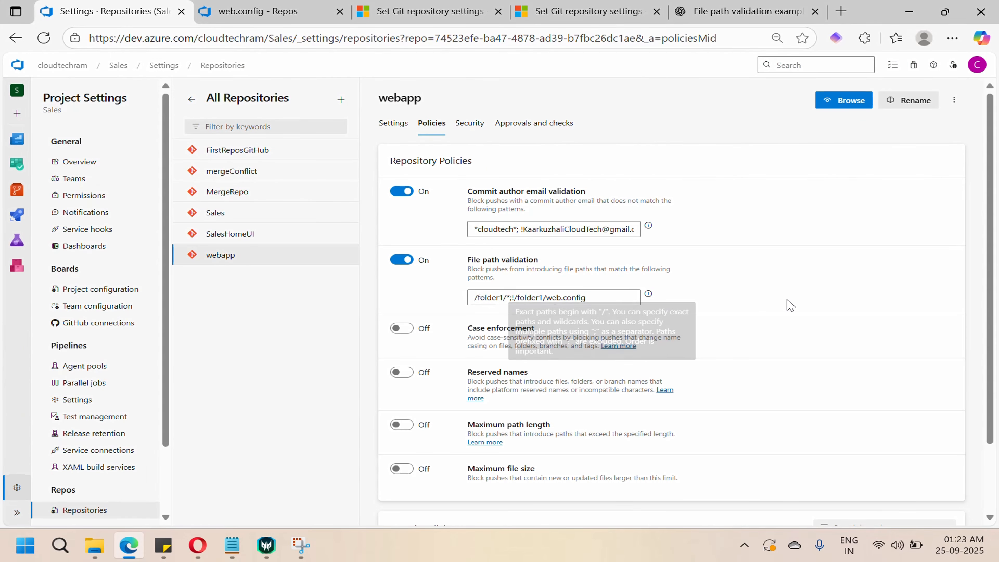
Step: Reorder the file path validation pattern to !/folder1/web.config;/folder1/*; and examine both of its parts
left_click_drag(602, 297, 512, 297)
key("ctrl+c")
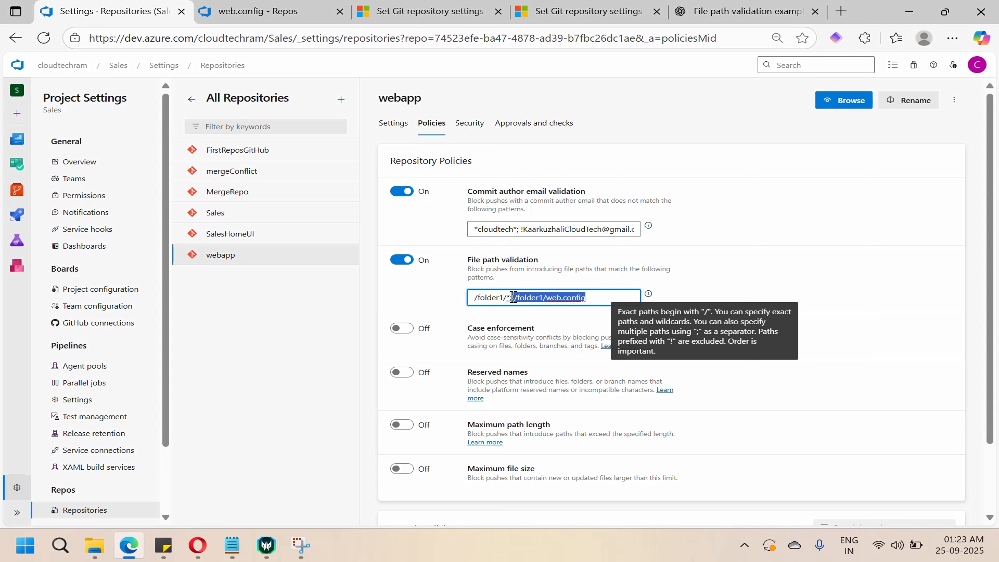
key("BackSpace")
left_click(476, 298)
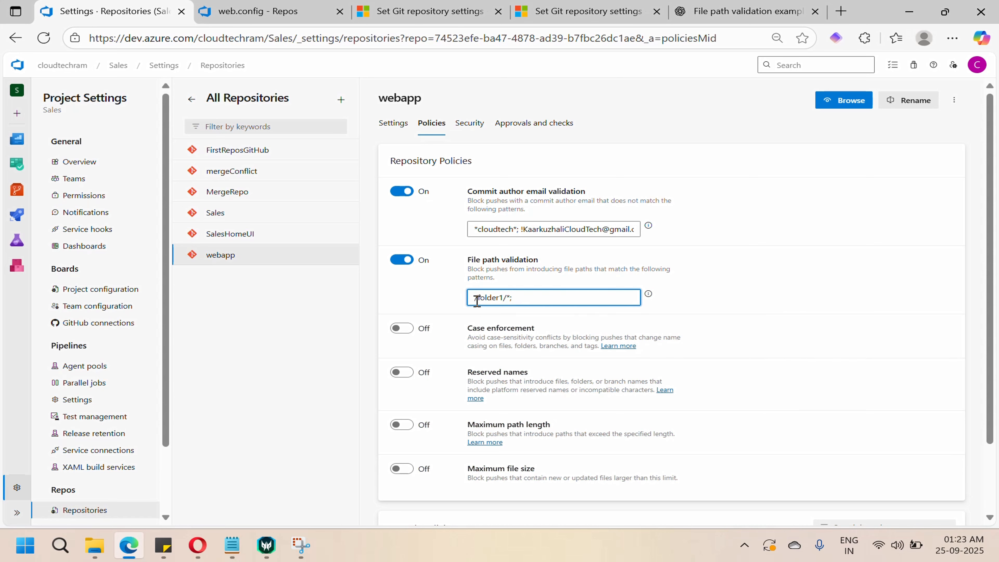
key("ctrl+v")
type(";")
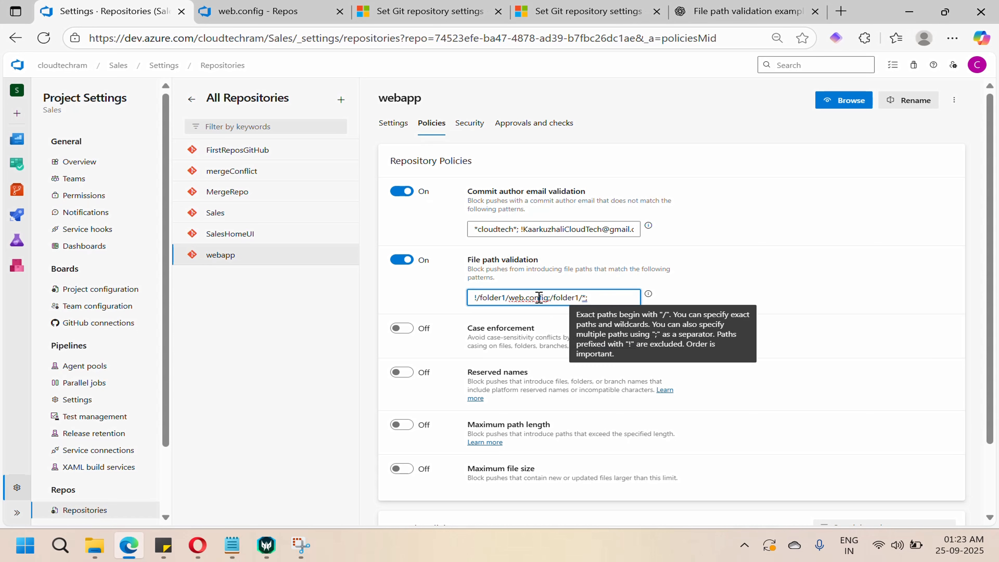
left_click_drag(547, 299, 458, 303)
left_click_drag(596, 300, 553, 299)
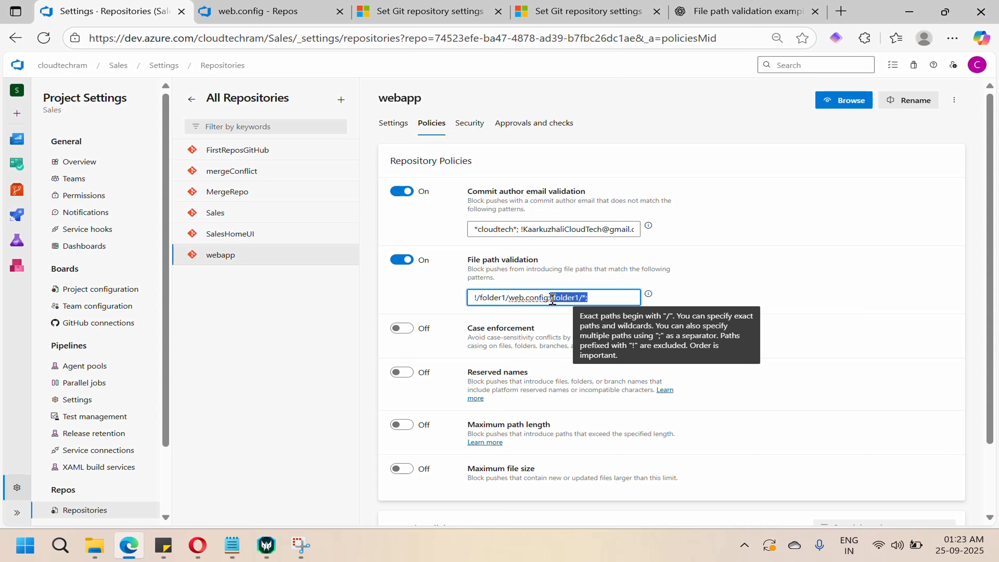
left_click_drag(554, 301, 551, 300)
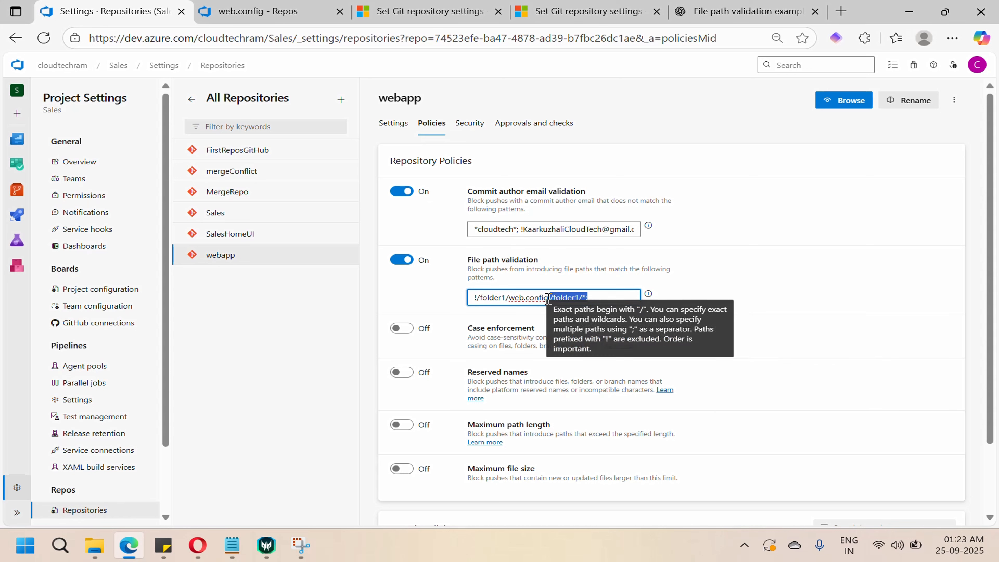
Step: Restore the file path validation pattern to /folder1/*;!/folder1/web.config
key("ctrl+x")
key("Home")
key("ctrl+v")
key("shift+End")
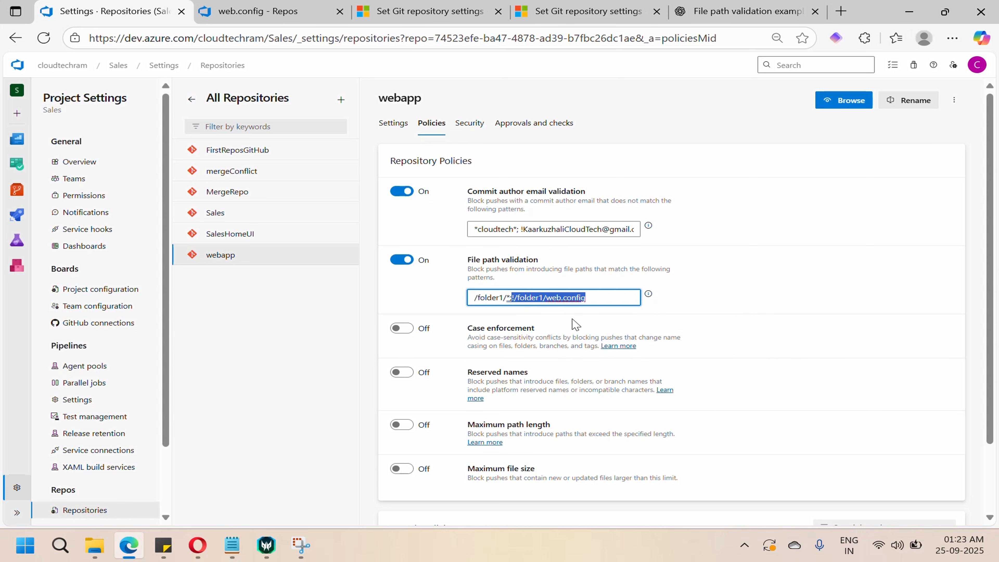
left_click(741, 323)
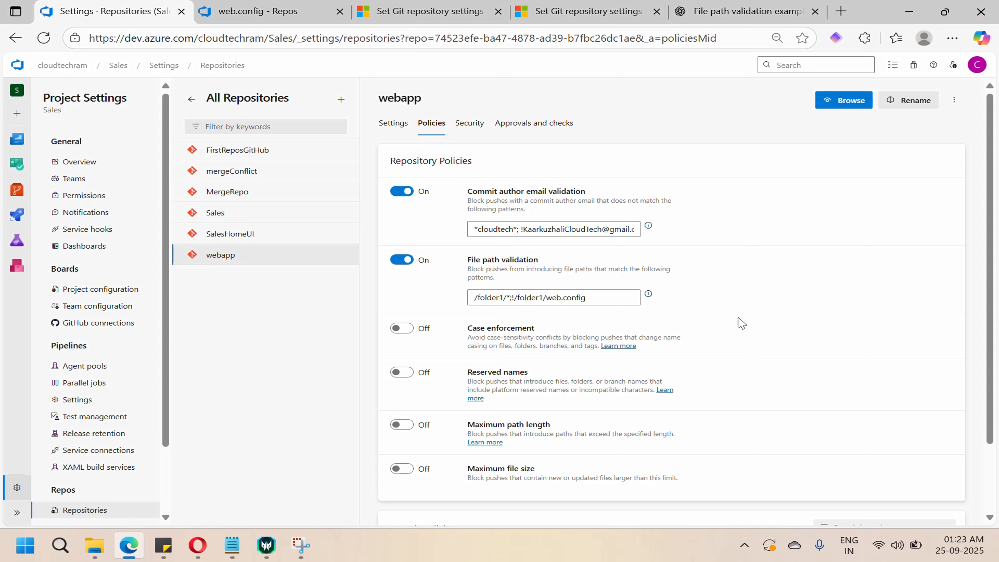
left_click(744, 545)
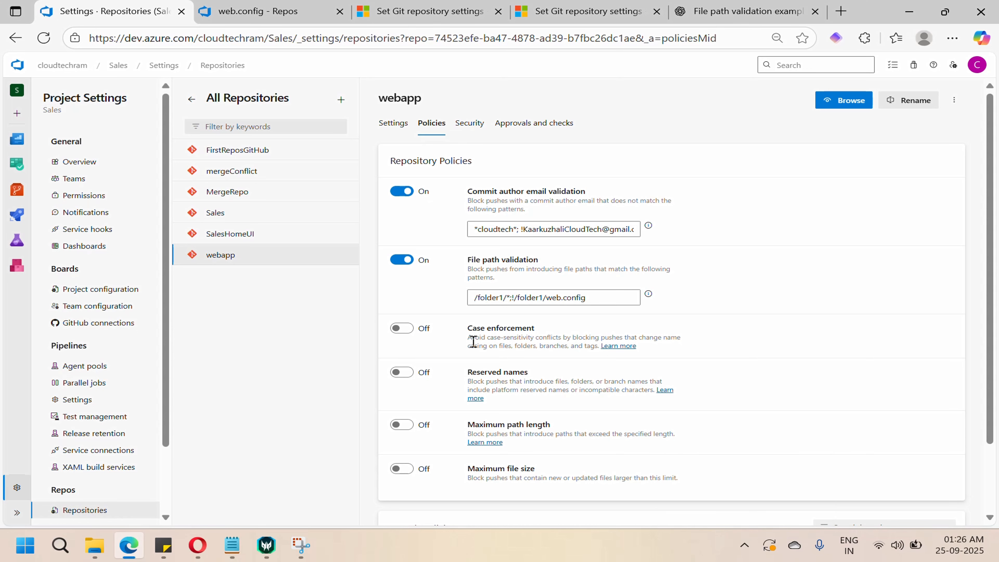
Step: Read the case enforcement description, switch to Notepad to compare Cat with cat, and return to Edge
left_click_drag(474, 342, 503, 338)
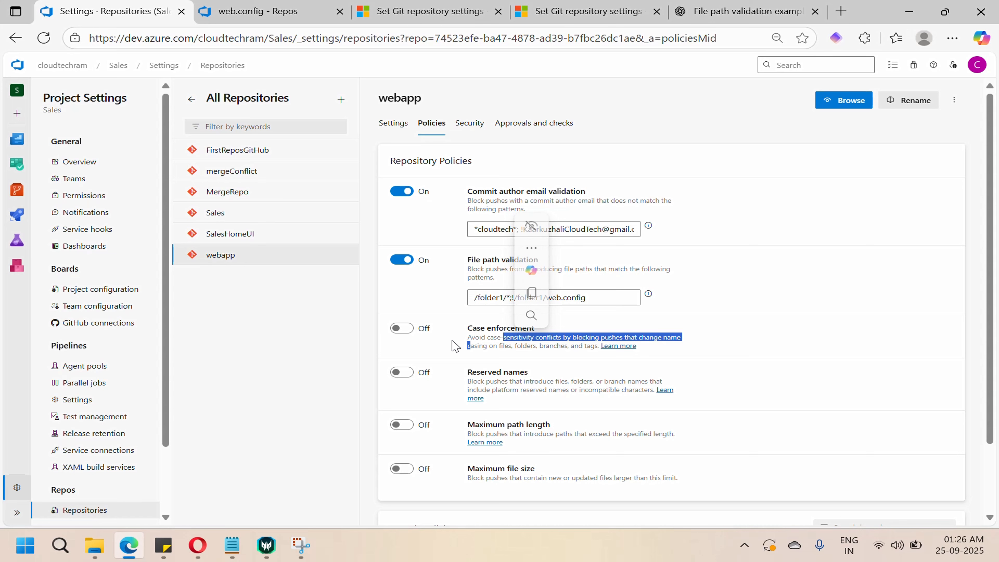
left_click(232, 545)
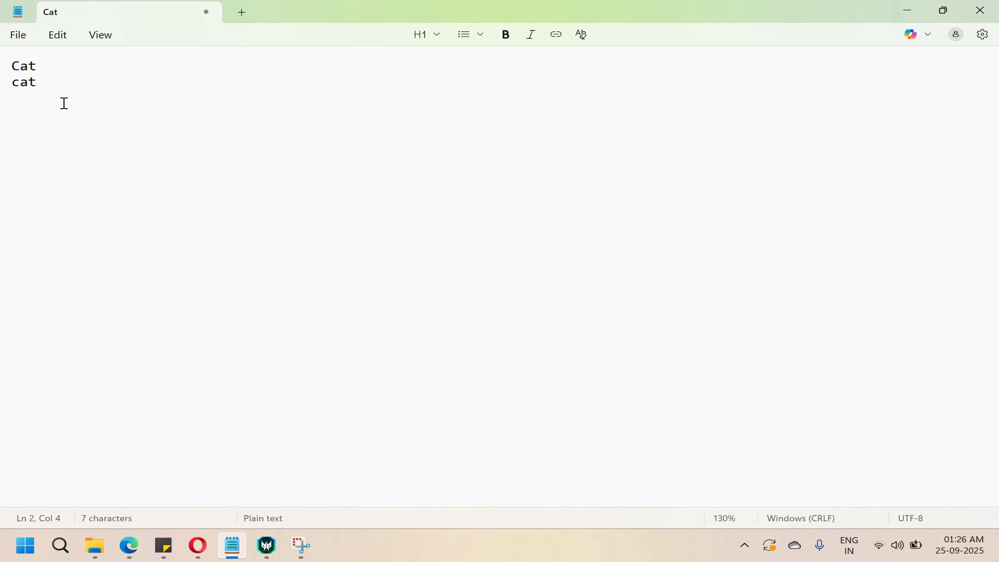
left_click_drag(41, 68, 7, 65)
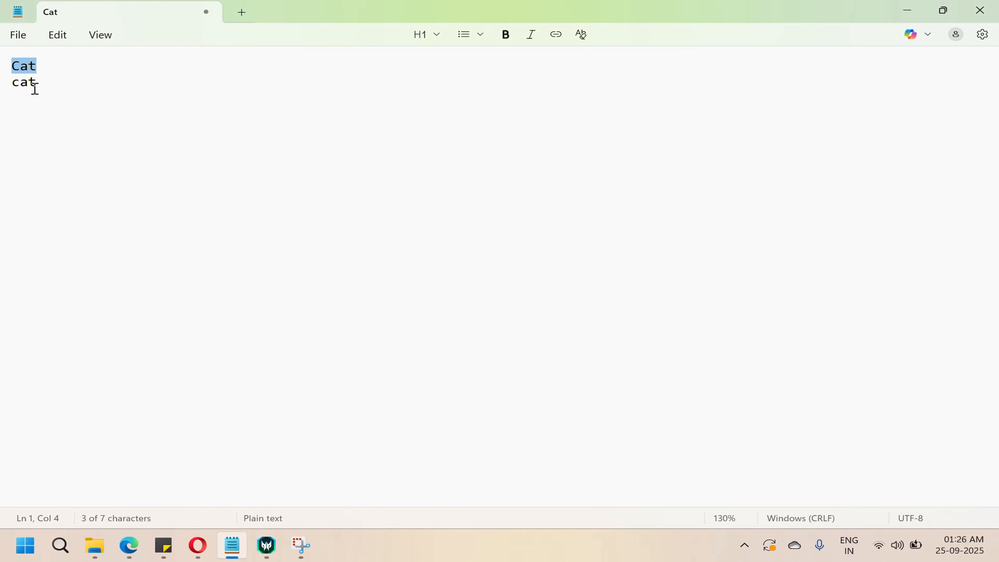
left_click_drag(42, 85, 16, 86)
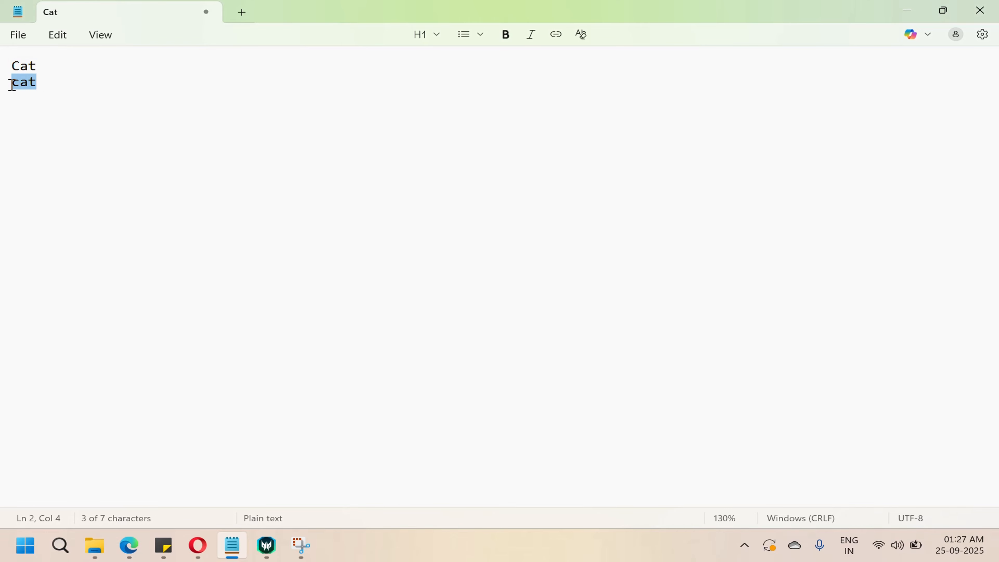
left_click(21, 84)
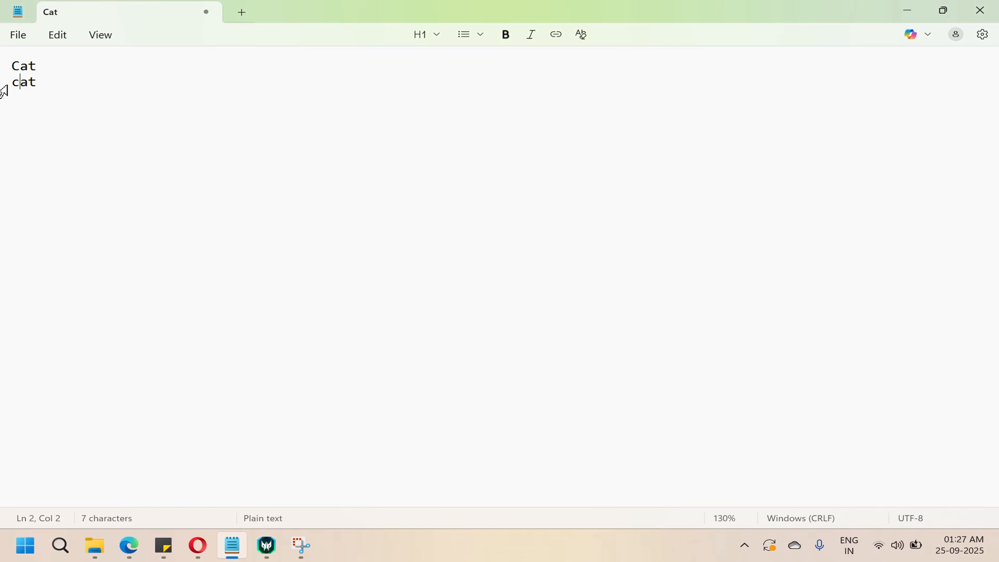
left_click(907, 11)
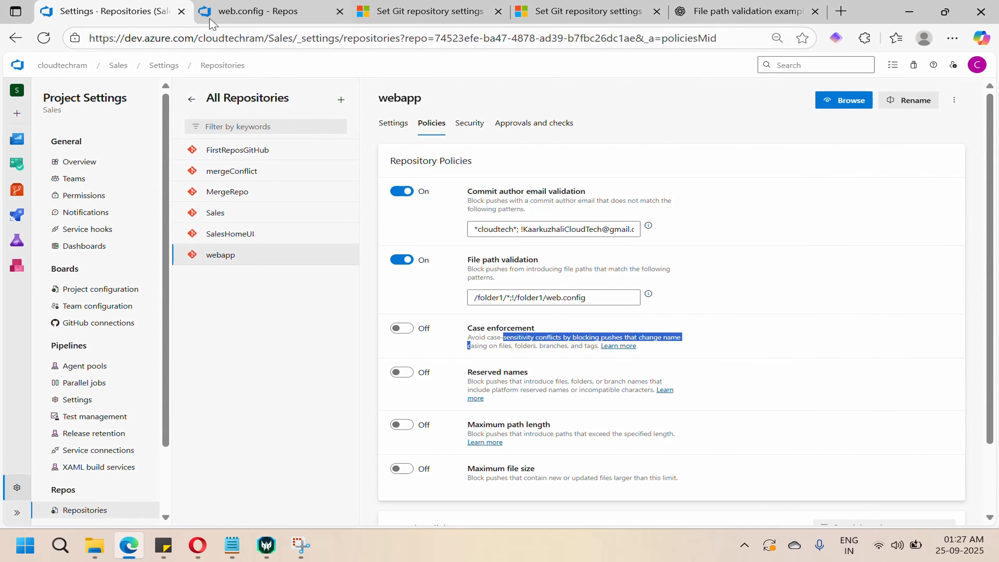
Step: Create a new file named Index.html at the root of the webapp repository's dev branch
left_click(243, 16)
left_click(170, 114)
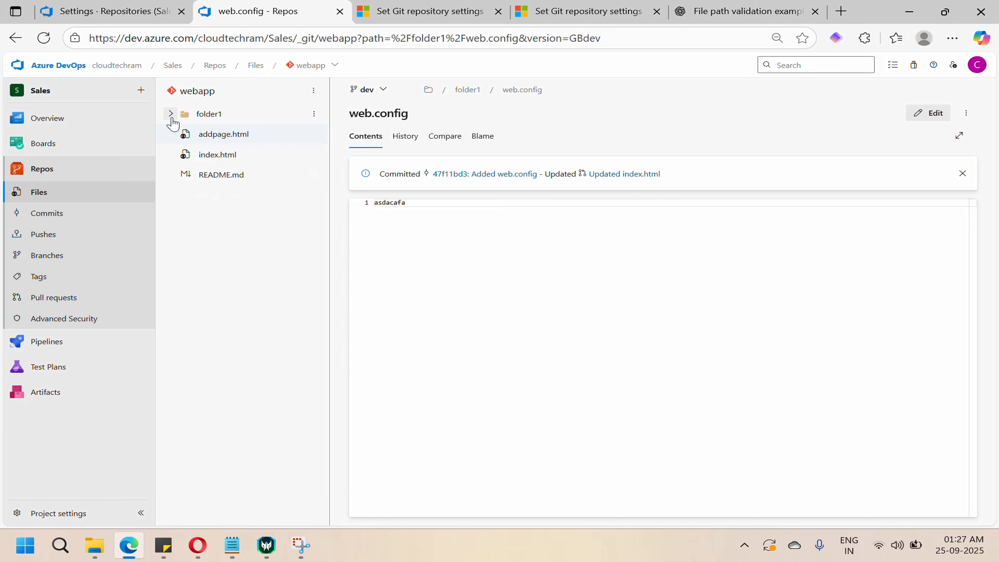
left_click(314, 91)
mouse_move(257, 160)
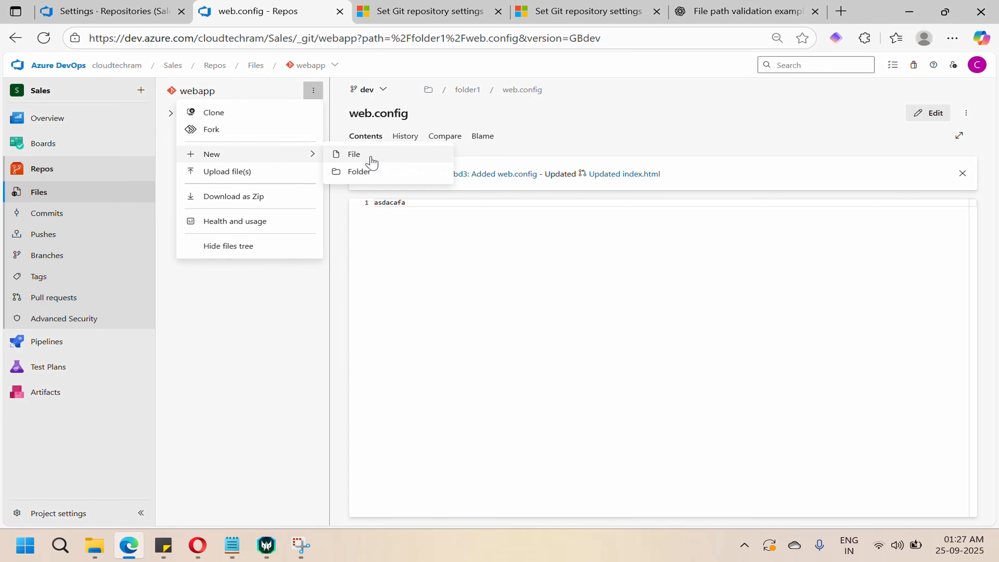
left_click(369, 156)
type("Index.html")
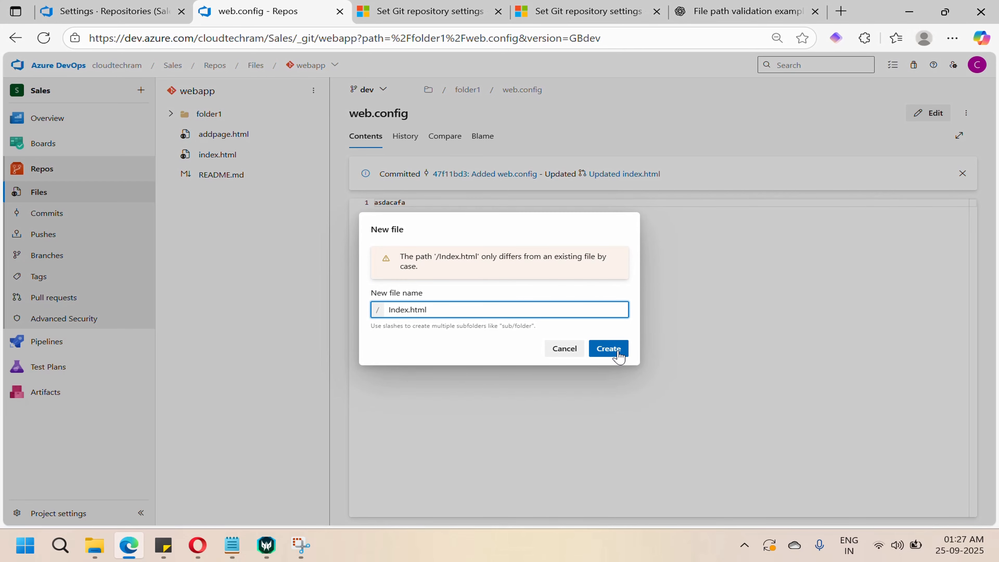
left_click(609, 348)
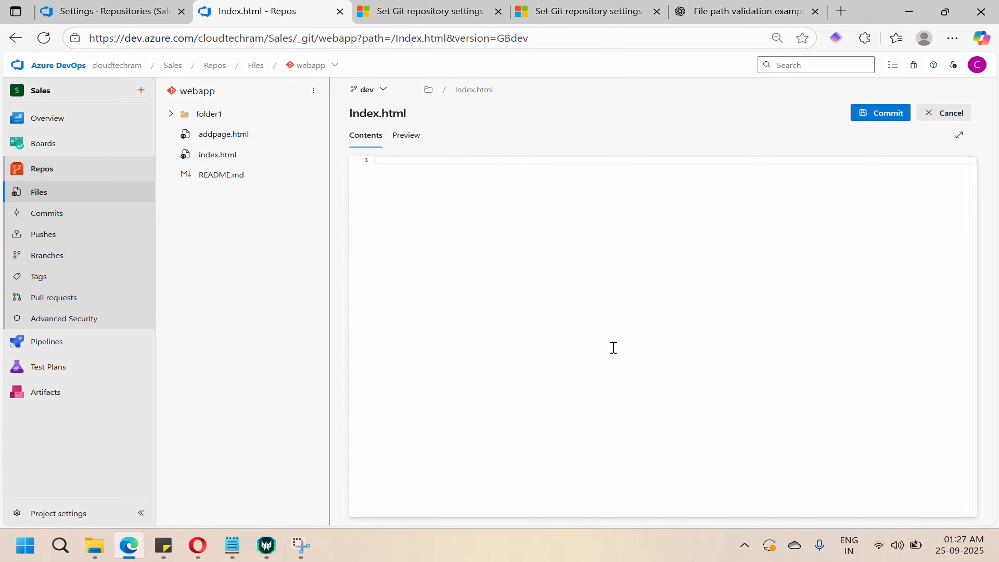
Step: Enter sdfsdfs as the Index.html content and commit the file to the dev branch
type("sdfsdfs")
left_click(880, 115)
left_click(954, 500)
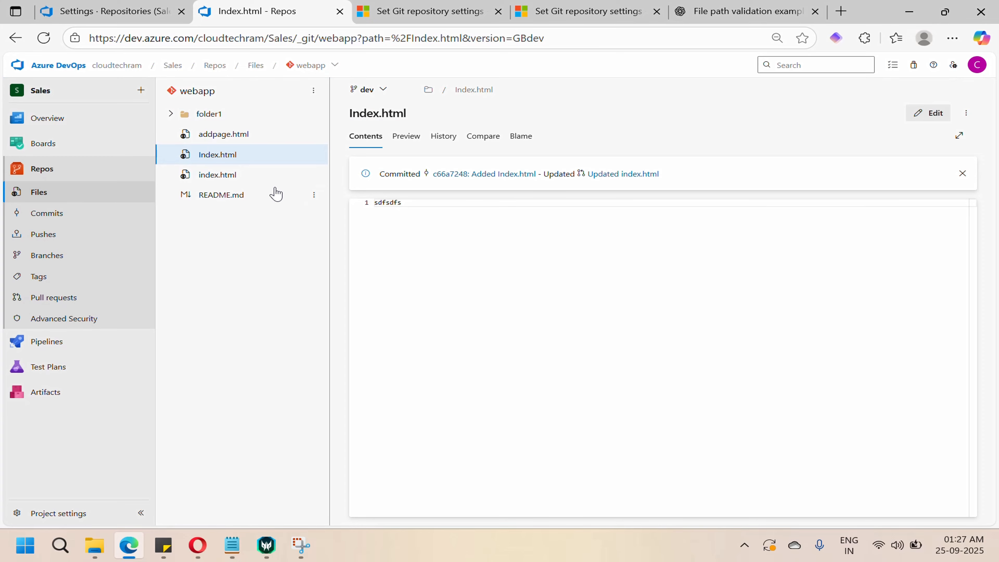
Step: Delete the capitalised Index.html from the dev branch and commit the deletion
left_click(314, 154)
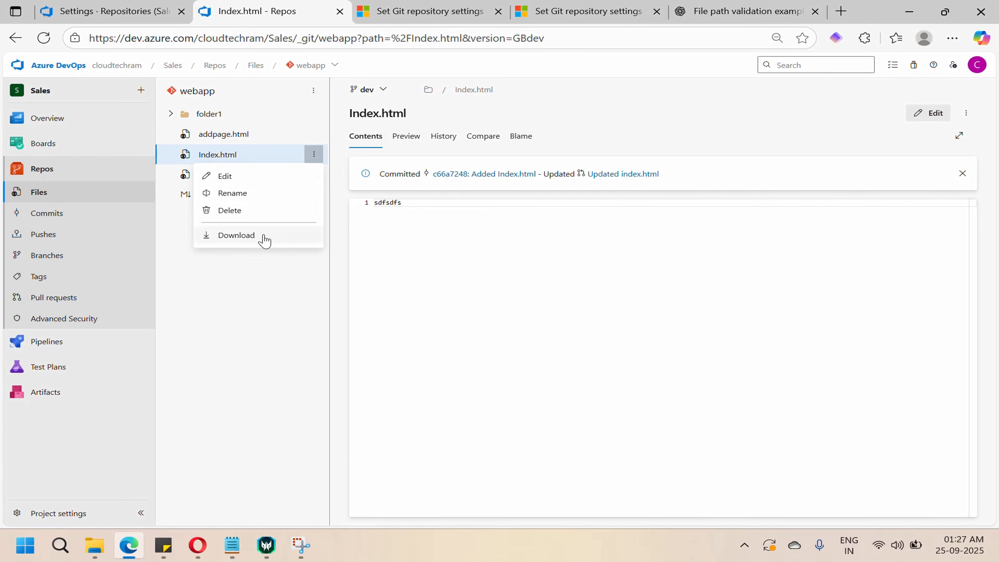
left_click(236, 210)
left_click(939, 503)
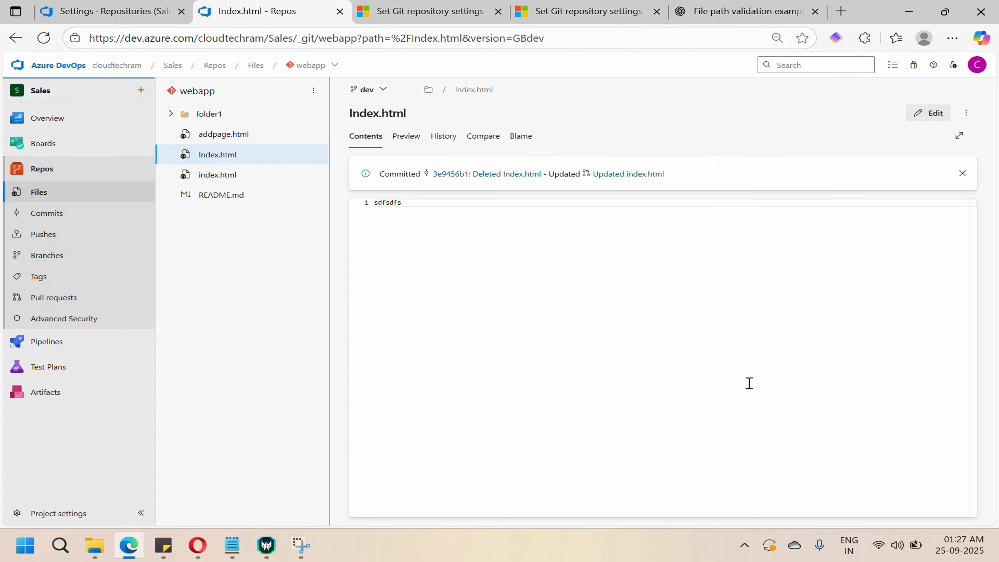
Step: Turn on case enforcement in the webapp repository policies and return to the dev branch files
left_click(114, 12)
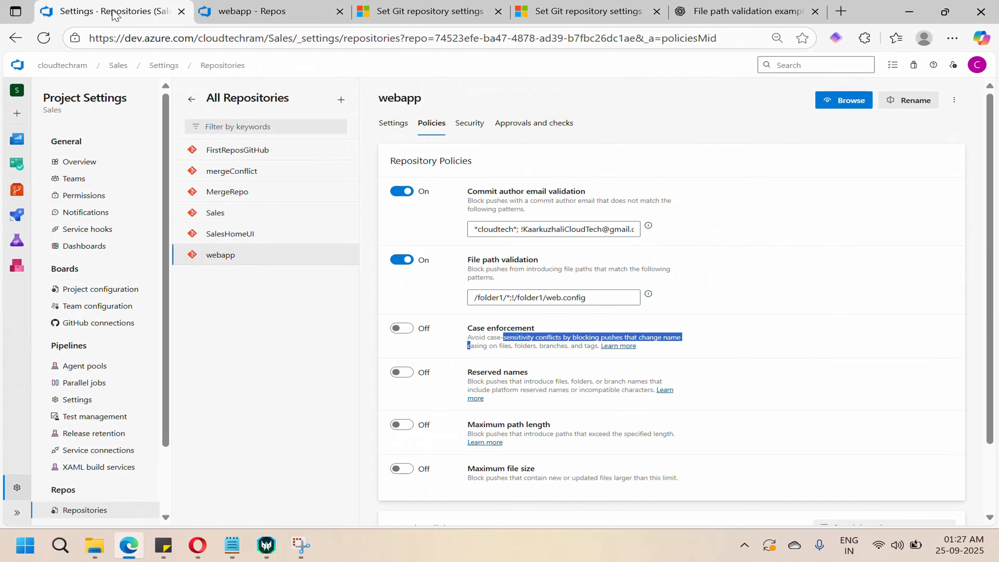
left_click(408, 334)
left_click(252, 11)
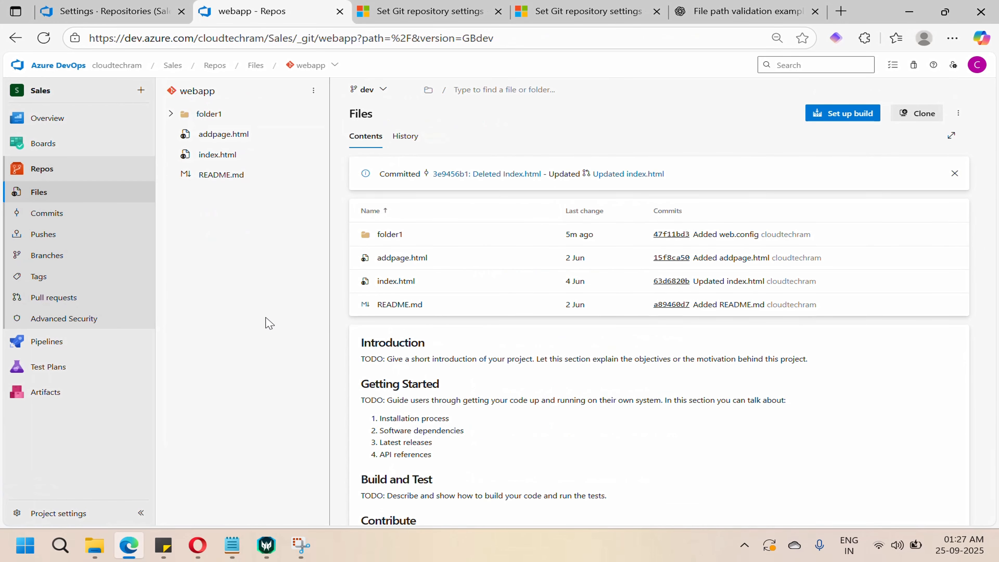
Step: Create Index.html again at the root of the dev branch to test case enforcement
left_click(313, 91)
mouse_move(268, 157)
left_click(351, 152)
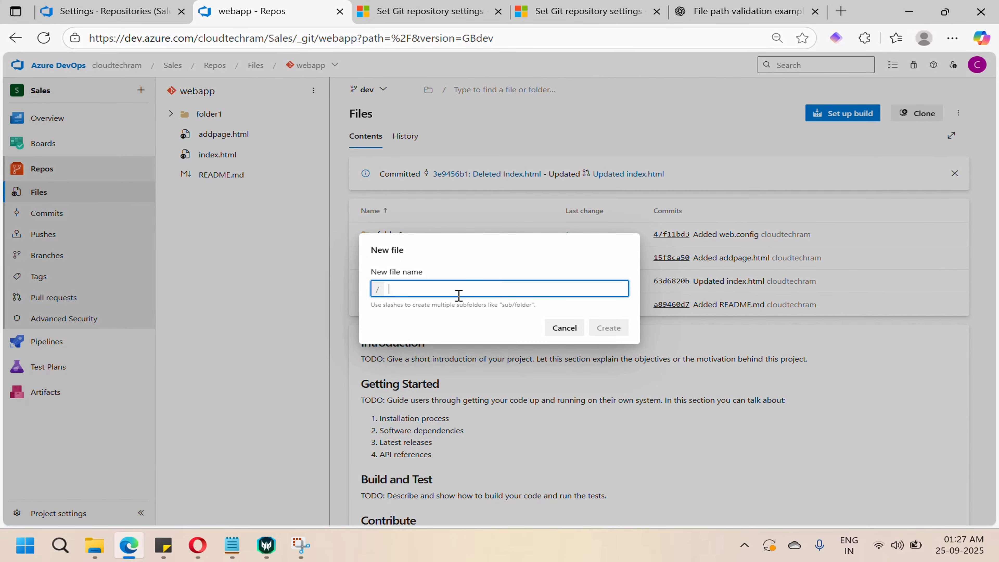
type("Index.html")
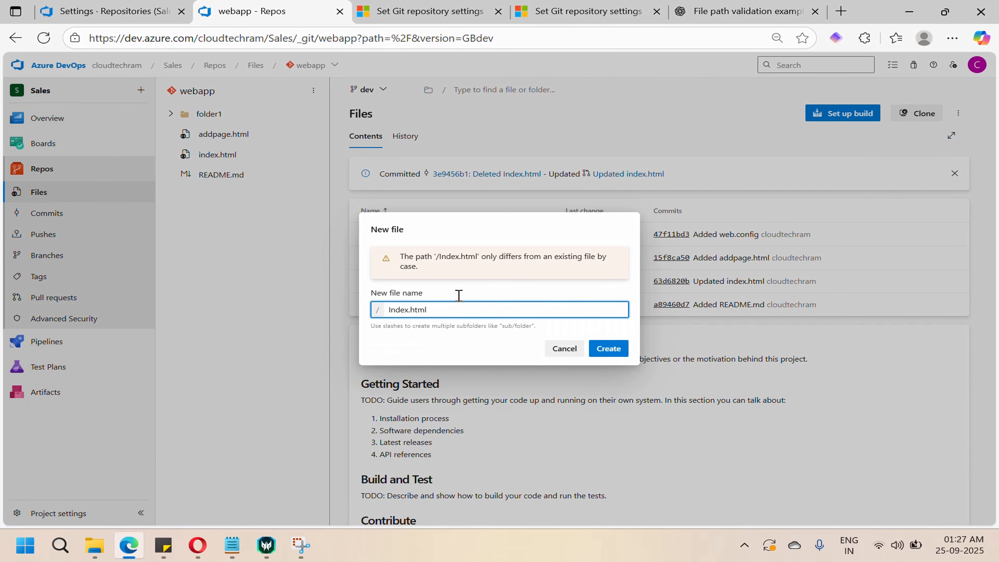
left_click(609, 348)
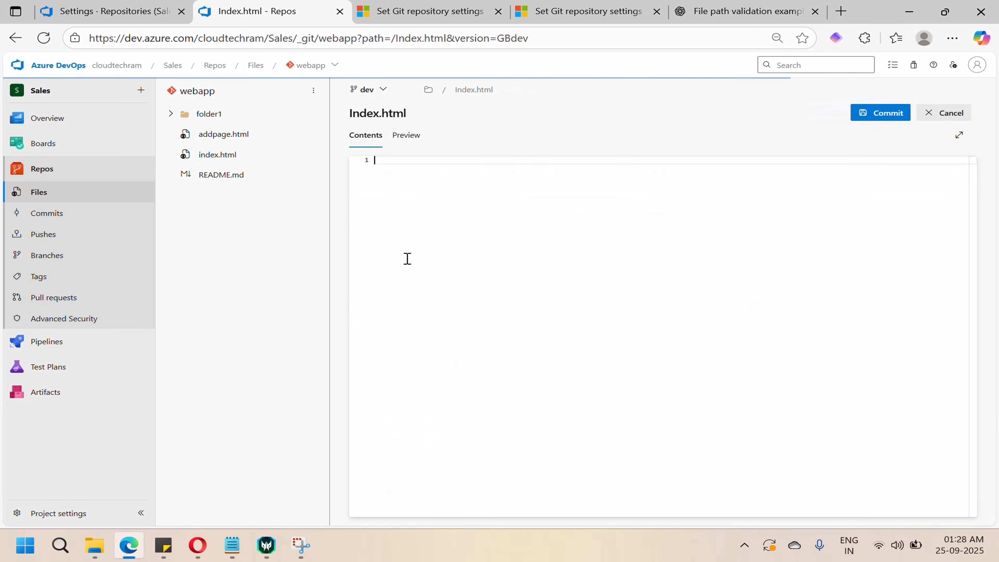
Step: Enter dfsdfaf as the Index.html content and try to commit the file to the dev branch
type("dfsdfaf")
left_click(875, 114)
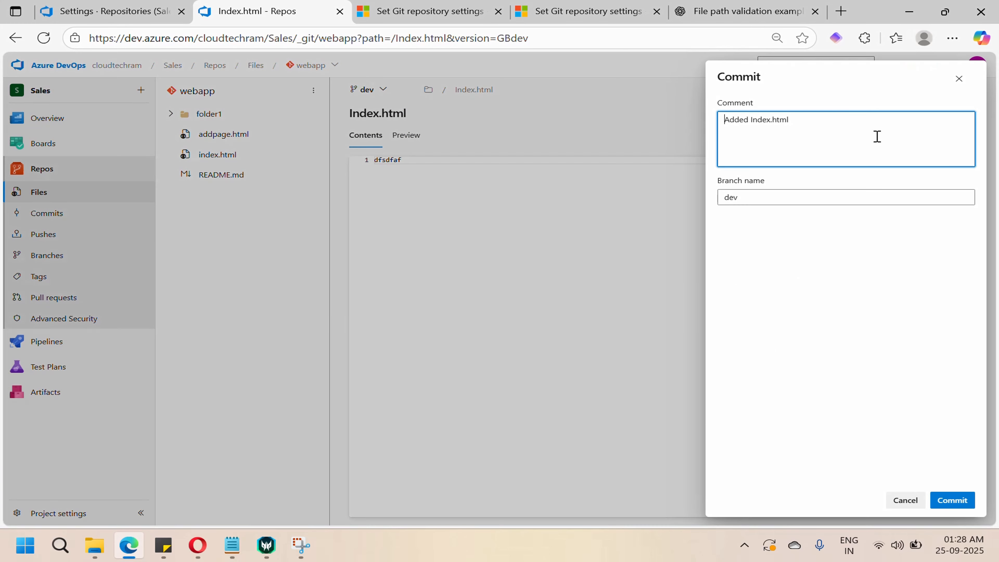
left_click(951, 500)
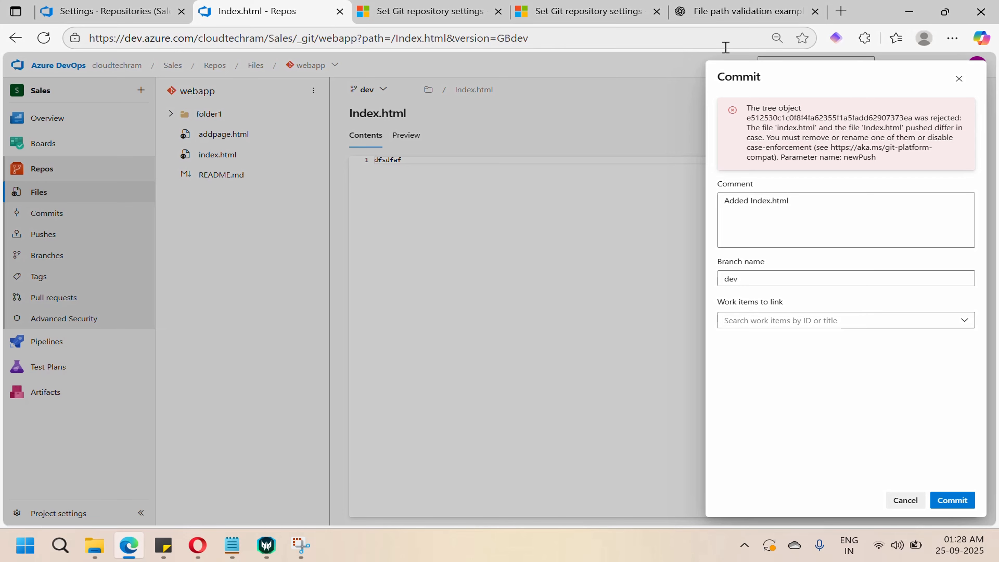
Step: Review the cross-platform compatibility article down to its reference table for file names and paths
left_click(118, 5)
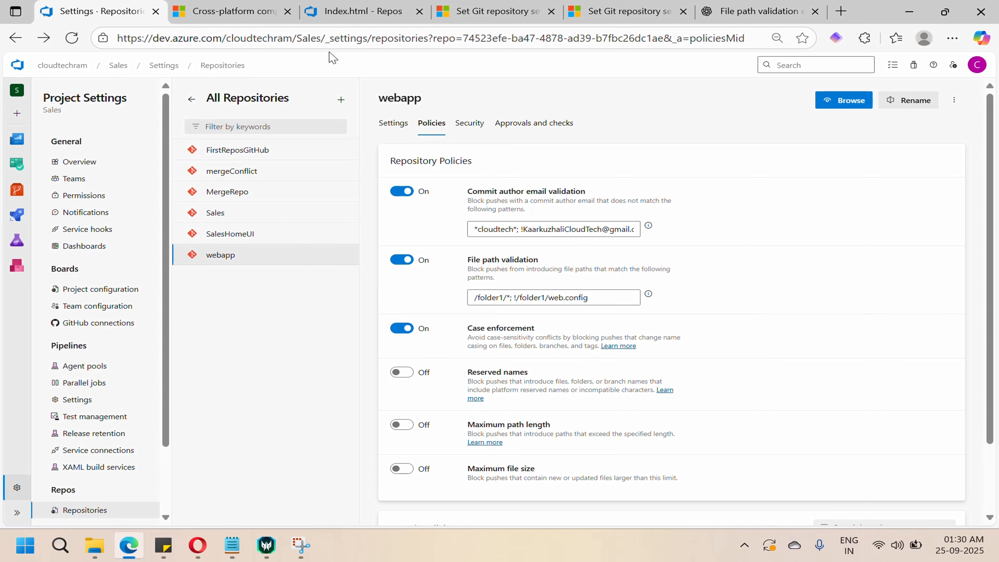
left_click(253, 8)
scroll(527, 346, "up", 5)
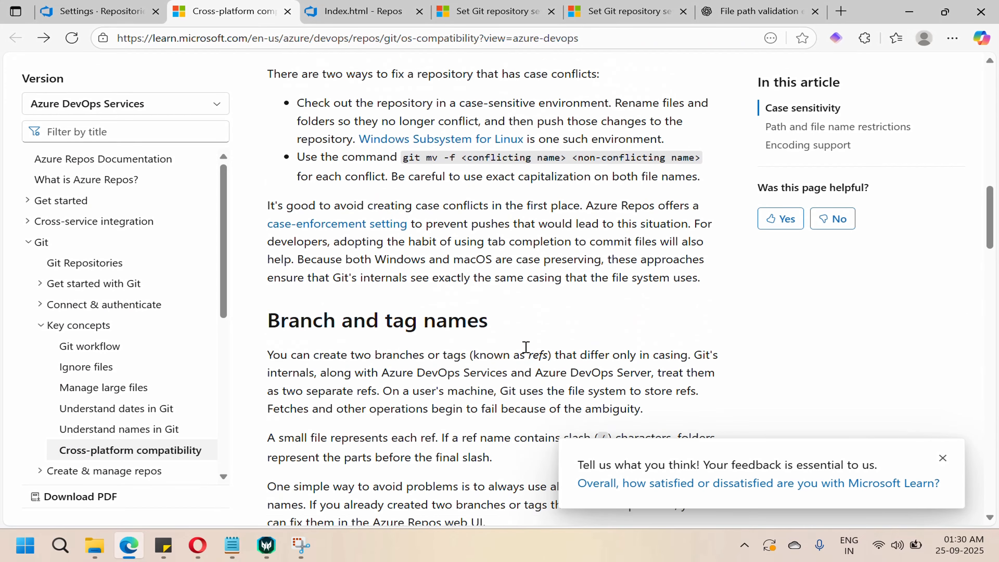
scroll(527, 347, "down", 10)
scroll(526, 347, "down", 8)
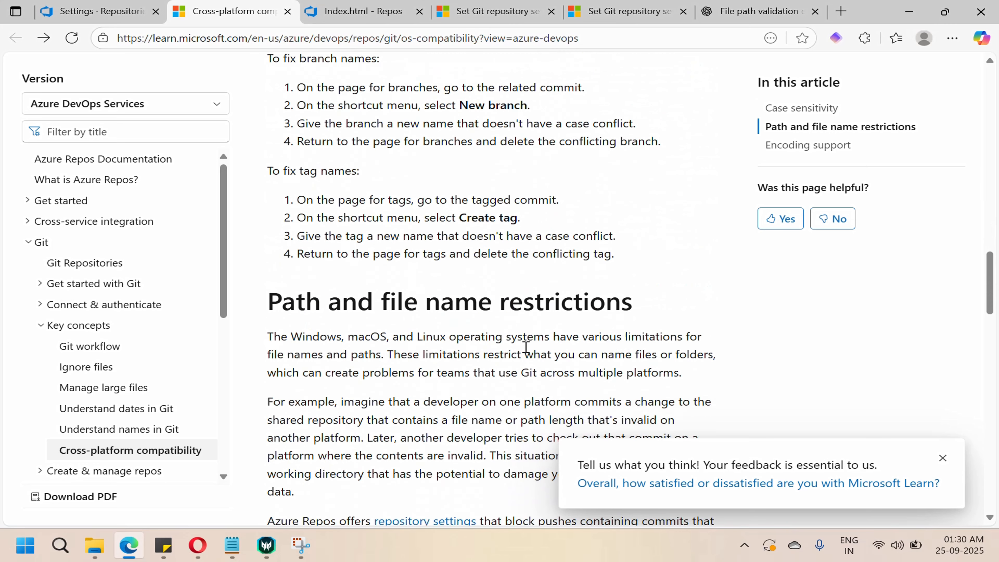
scroll(527, 351, "down", 4)
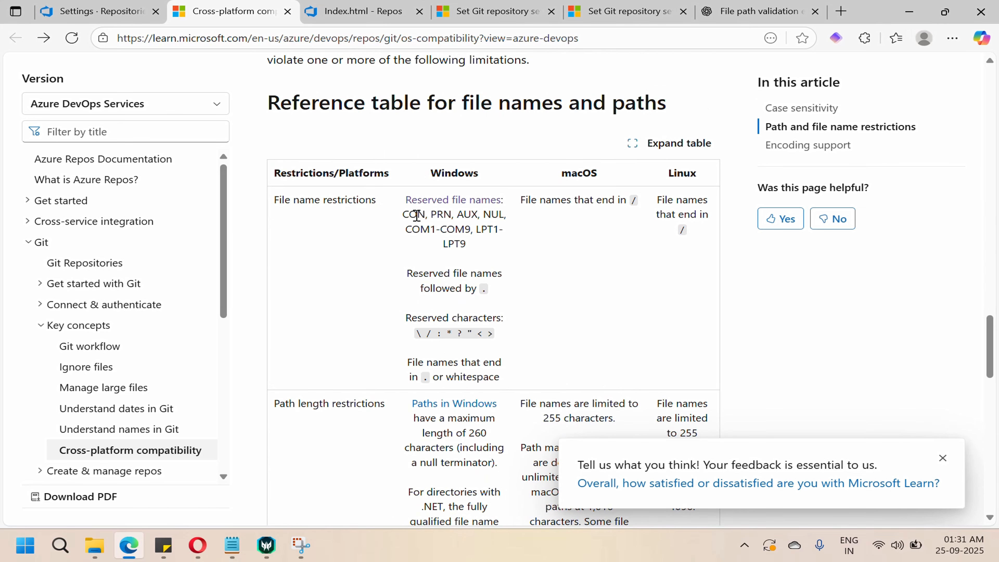
Step: Open the Windows reserved file names reference in a new tab and examine the list of reserved names
right_click(476, 201)
left_click(530, 214)
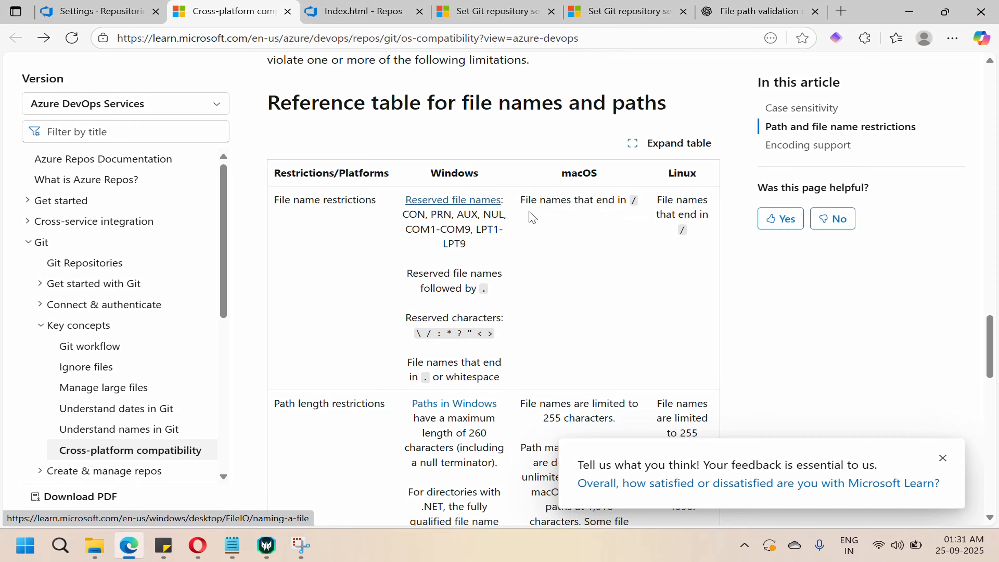
left_click(301, 11)
scroll(438, 405, "down", 20)
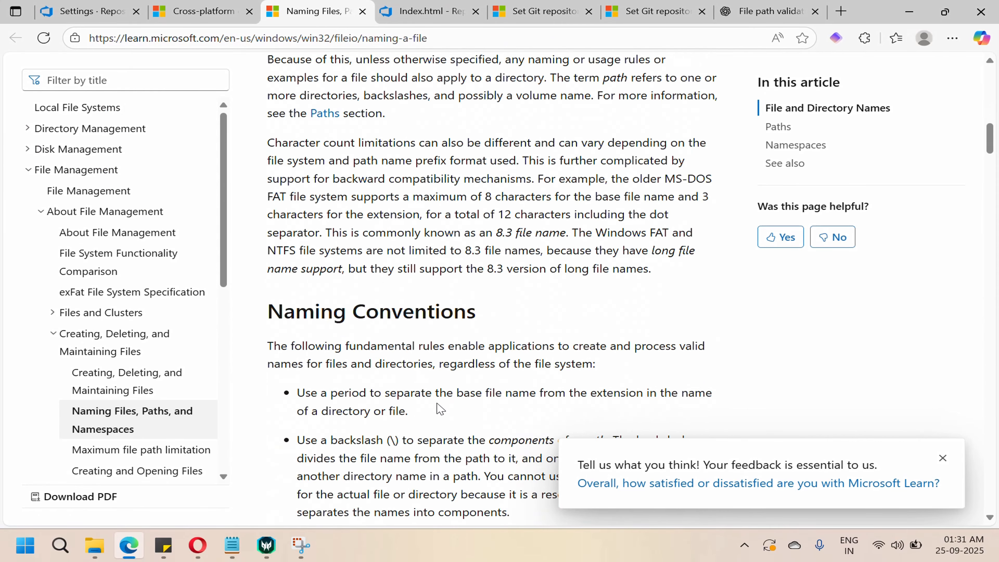
scroll(438, 403, "down", 10)
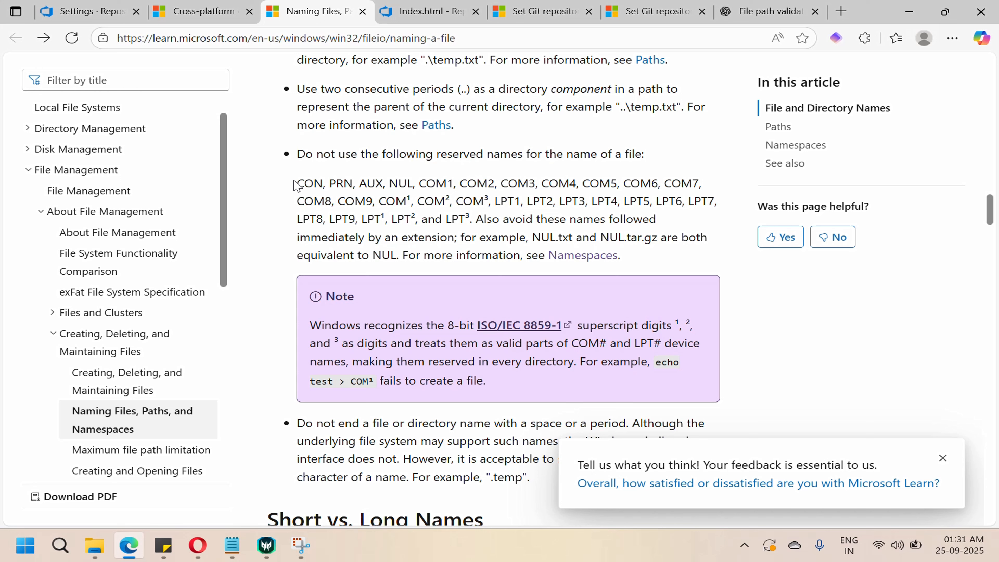
left_click_drag(296, 183, 469, 225)
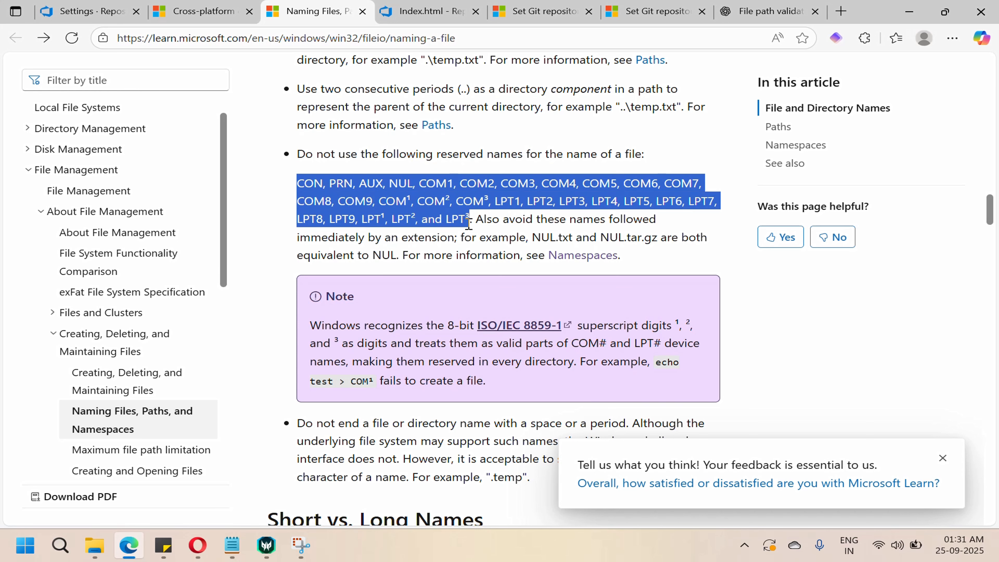
left_click(341, 122)
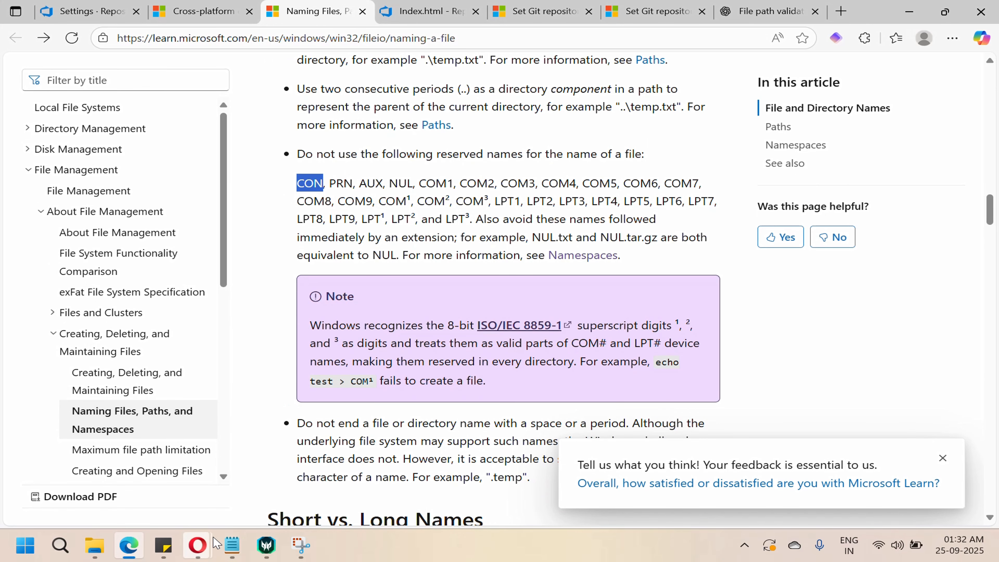
Step: Dismiss the pending Index.html commit and create a root file named CON in the webapp dev branch
mouse_move(129, 545)
left_click(142, 494)
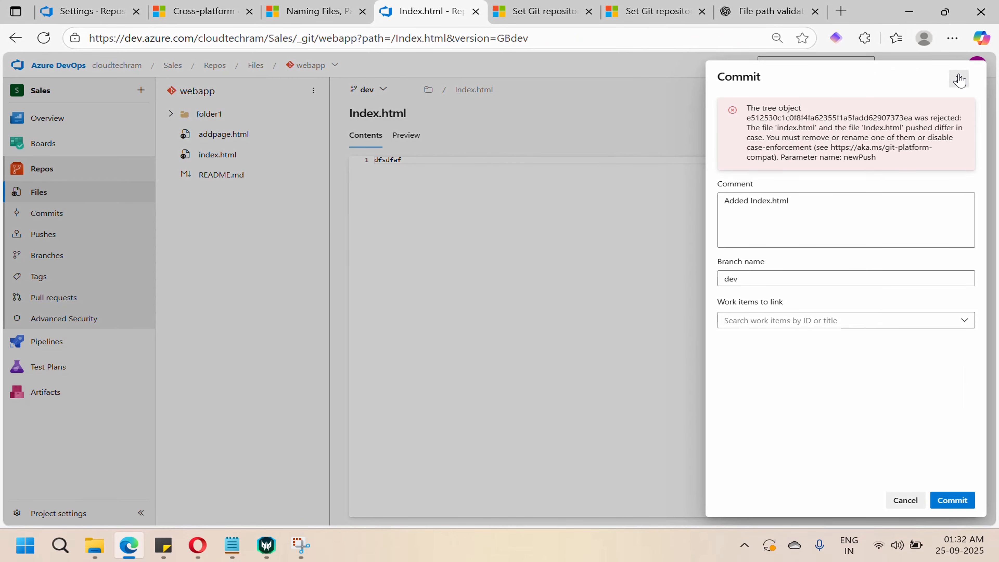
left_click(960, 79)
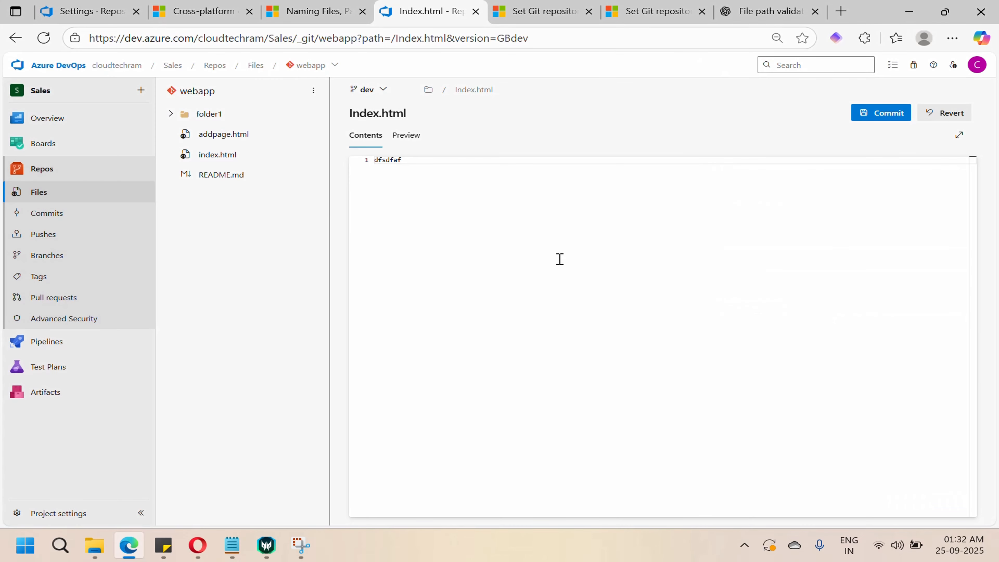
left_click(313, 91)
mouse_move(270, 156)
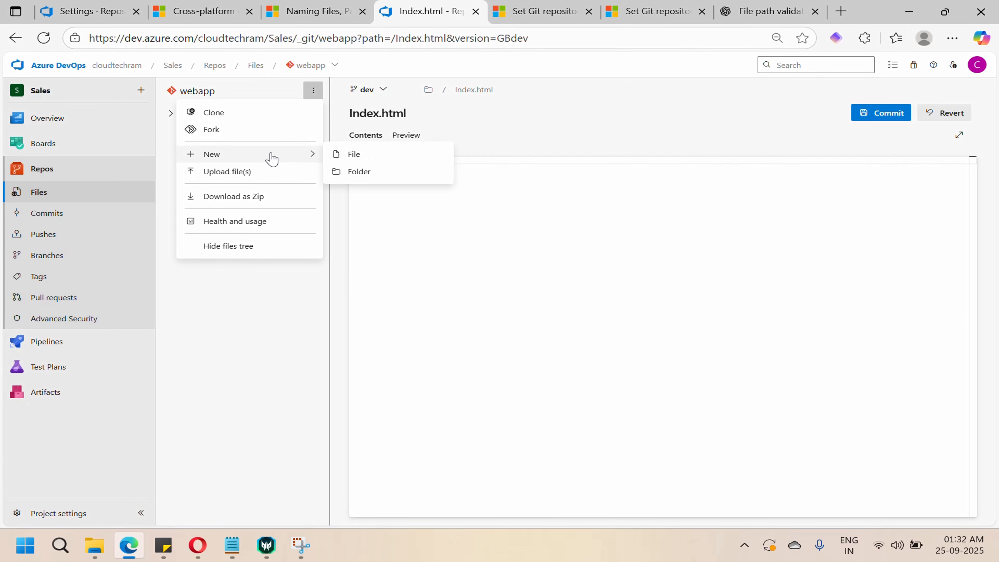
left_click(346, 156)
type("CON")
left_click(615, 331)
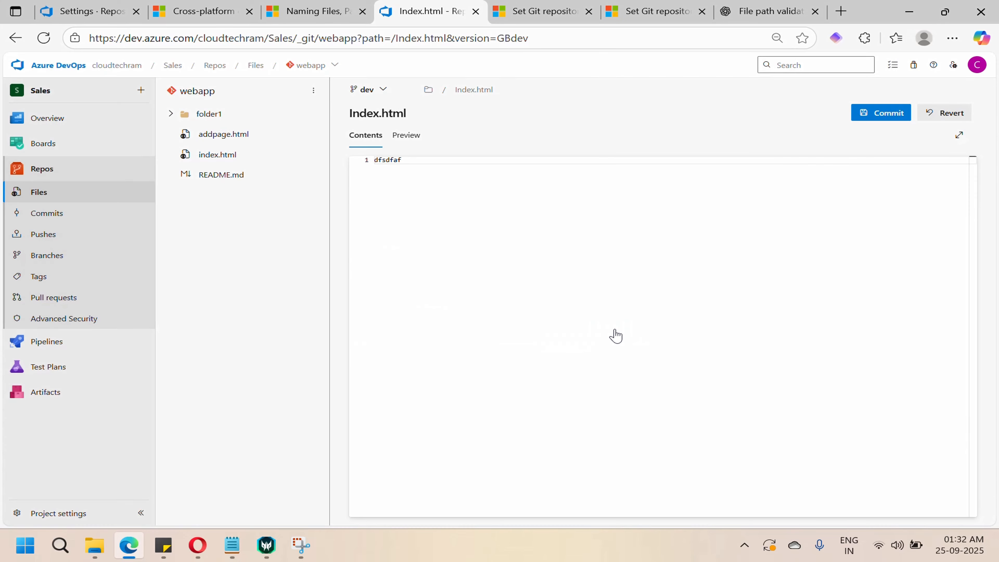
Step: Enter asdasda as the CON file's content, try to commit it to the dev branch and check the response
type("asdasda")
left_click(880, 112)
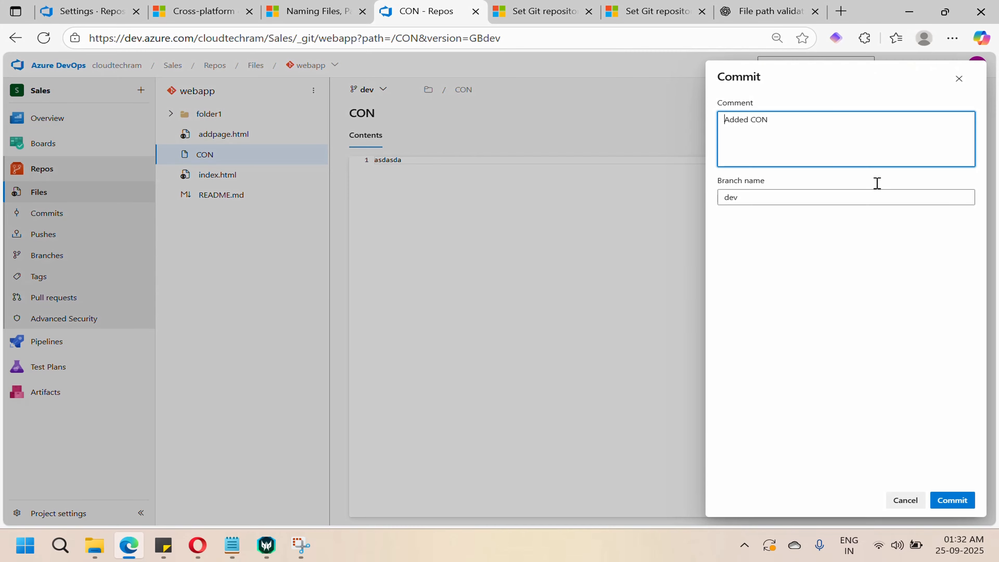
left_click(953, 500)
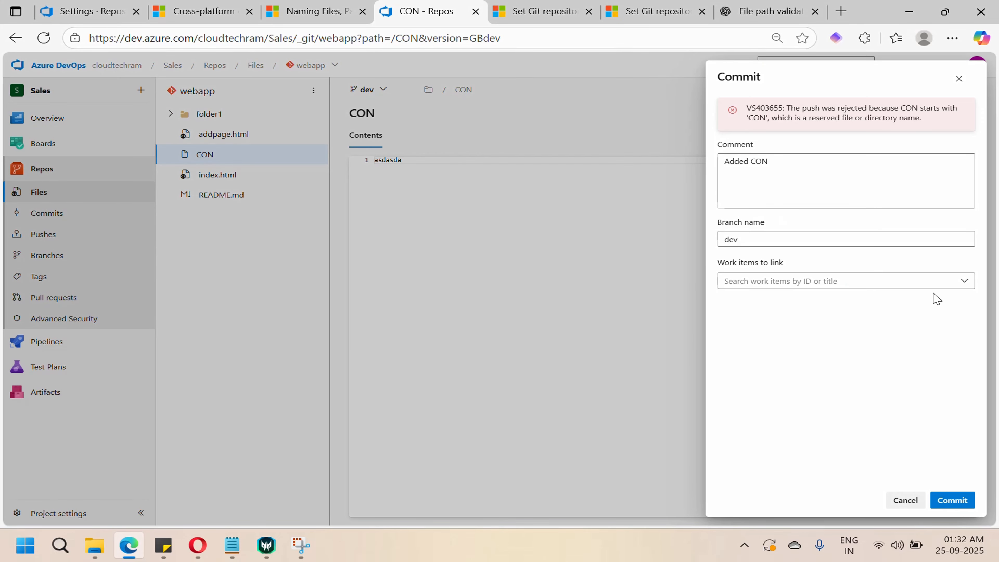
left_click_drag(749, 118, 917, 132)
Step: Turn on the maximum path length policy for the webapp repository and set the limit to 15
left_click(91, 11)
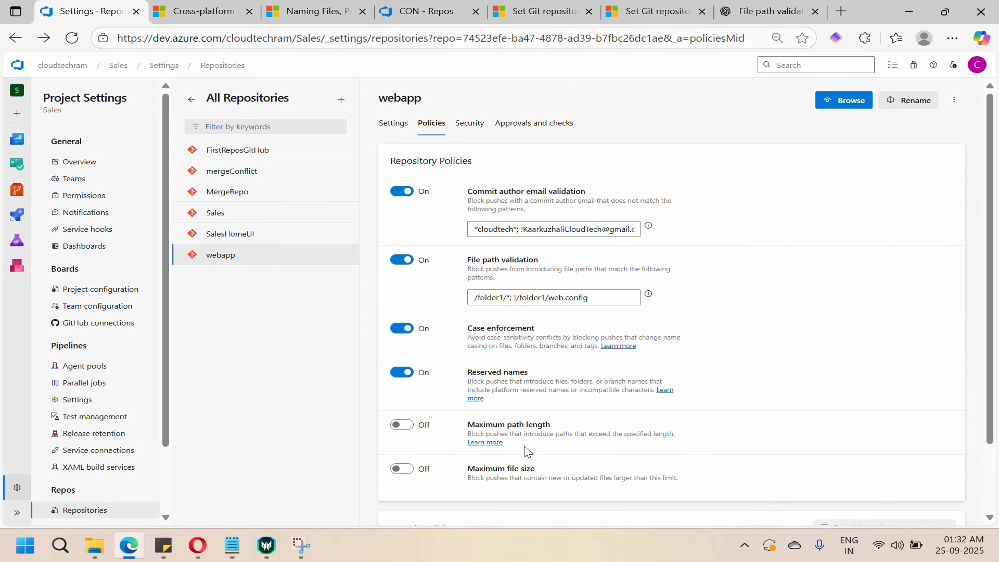
left_click(407, 425)
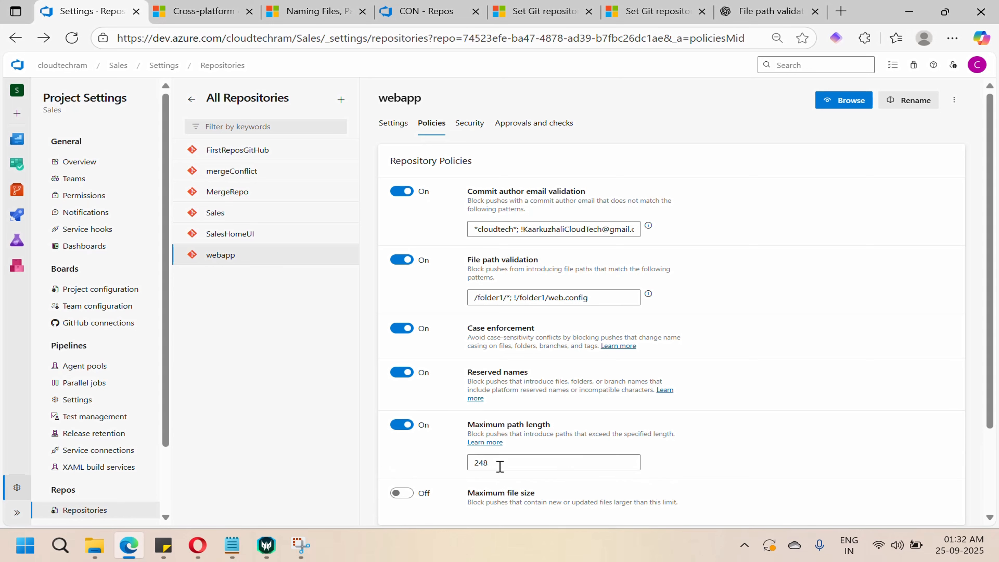
left_click_drag(496, 463, 481, 460)
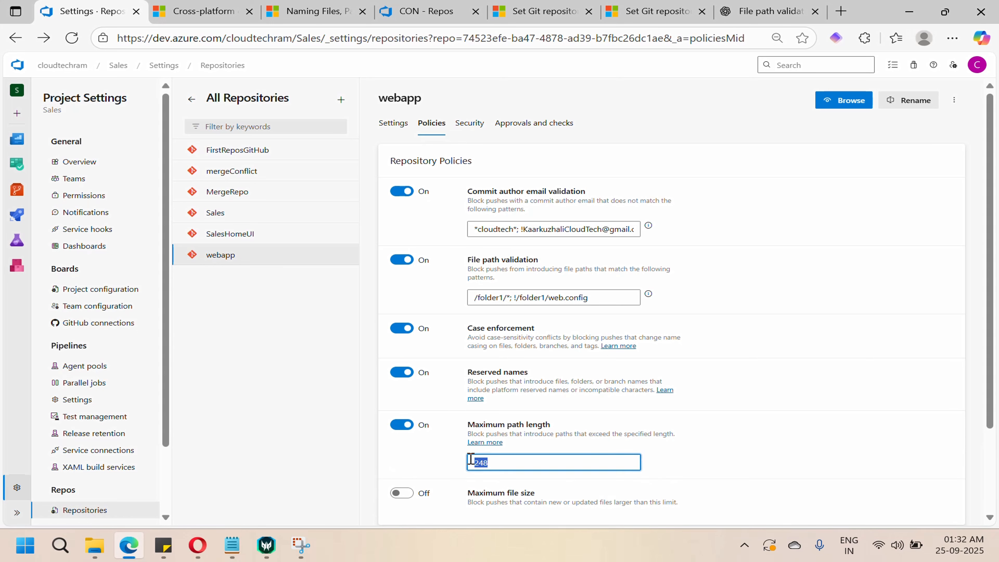
type("15")
left_click(759, 419)
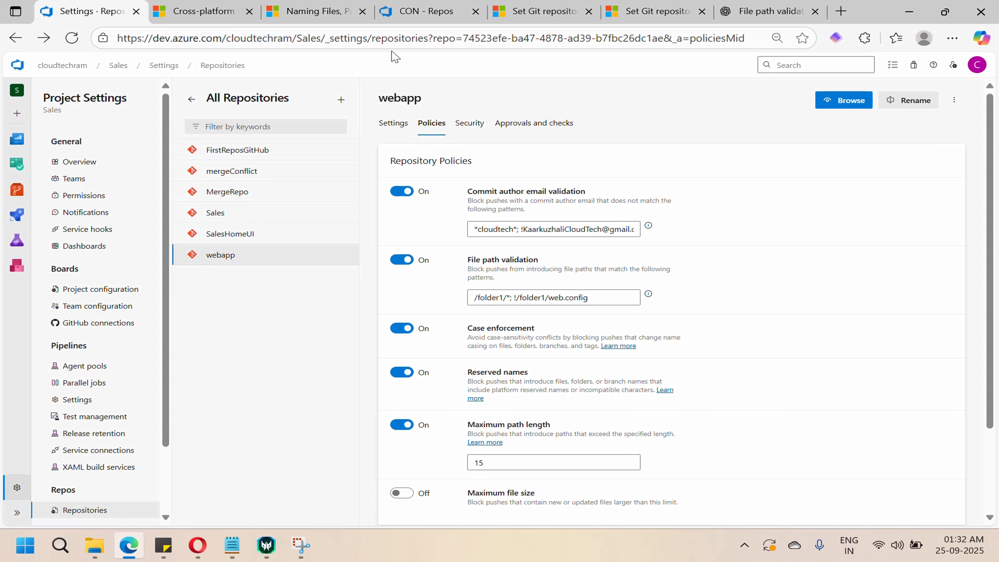
Step: Dismiss the CON commit and create a file named 123456789k.txt at the root of the dev branch
left_click(403, 8)
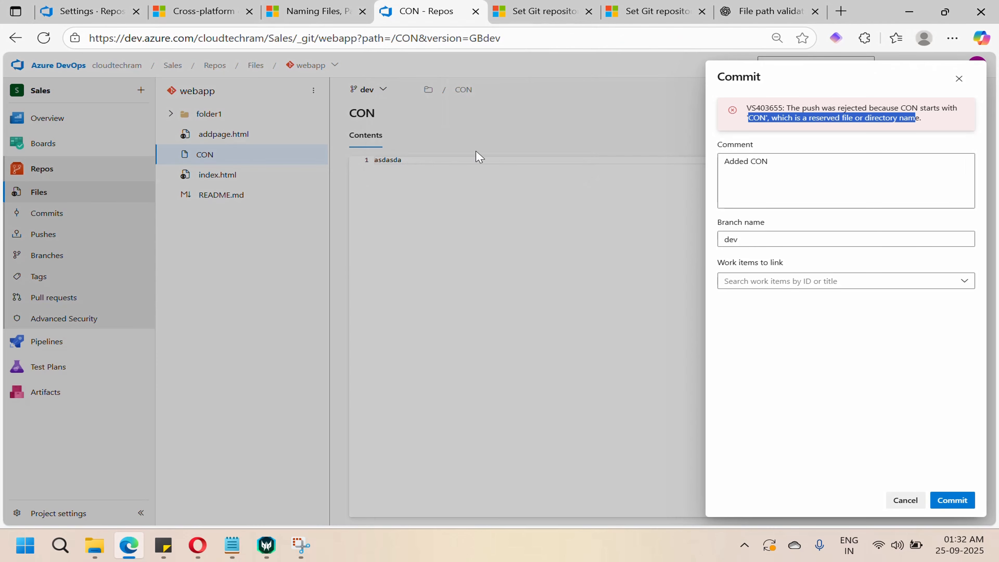
left_click(964, 76)
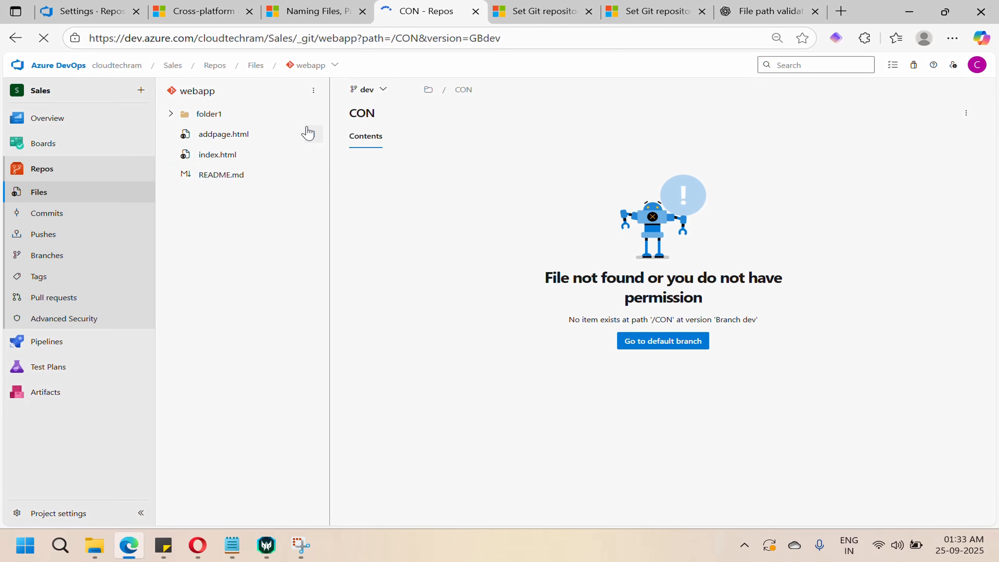
left_click(314, 90)
mouse_move(252, 154)
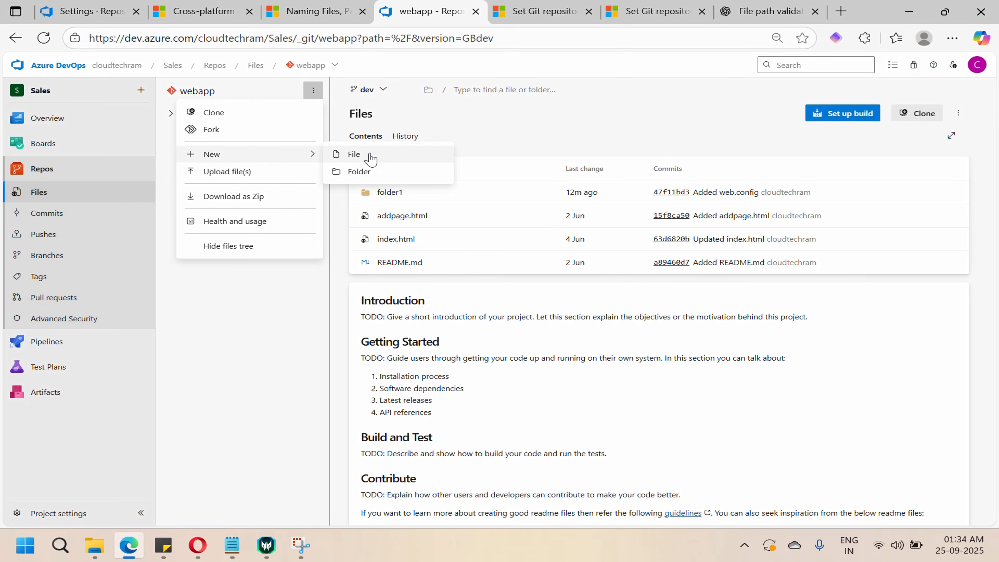
left_click(362, 155)
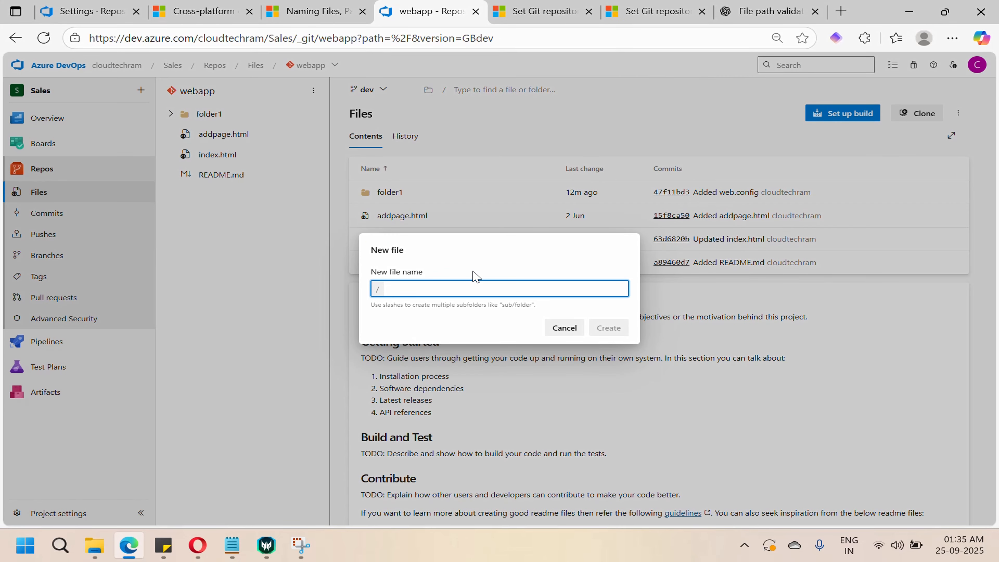
type("1")
type("2")
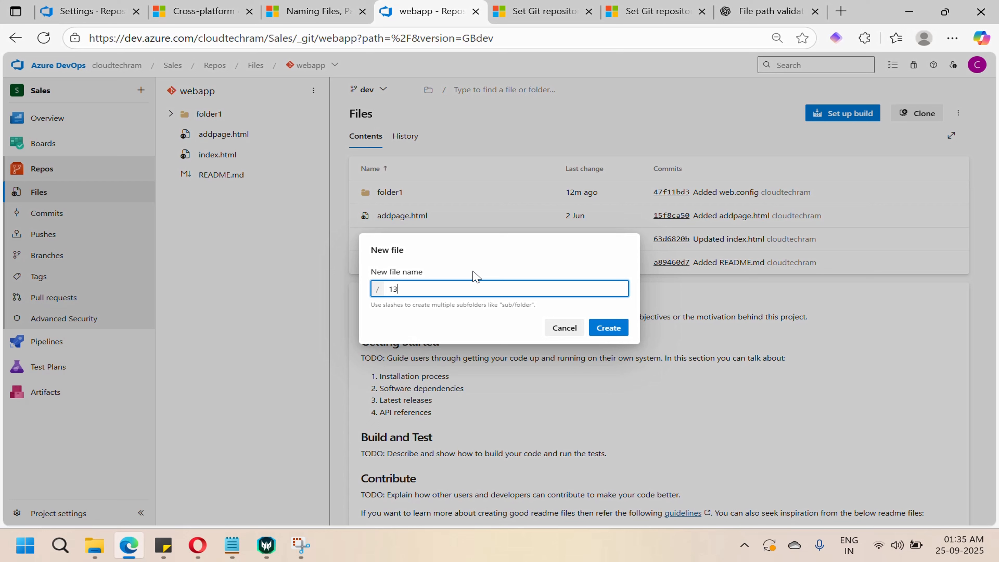
type("3456789")
double_click(377, 290)
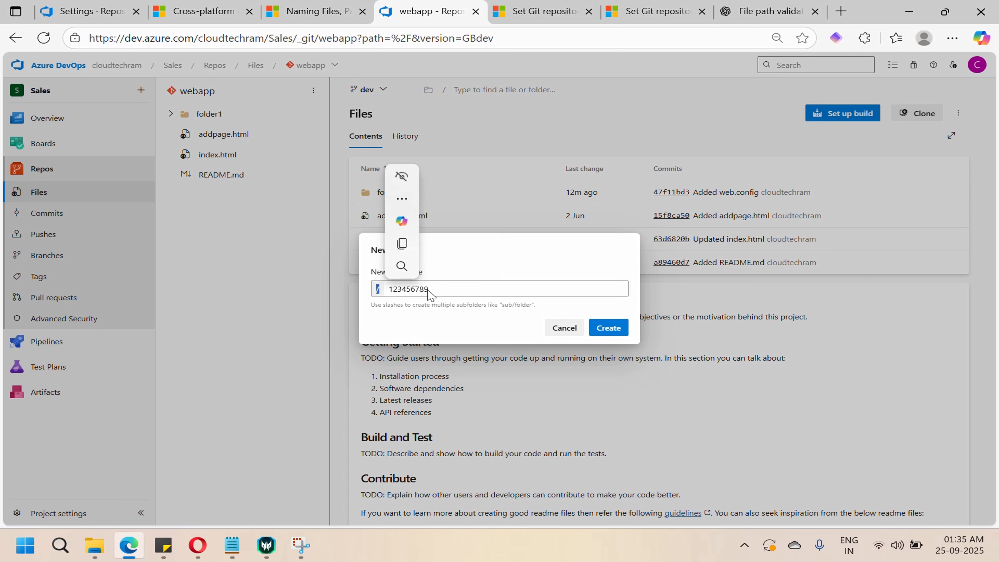
left_click(439, 290)
type("56789")
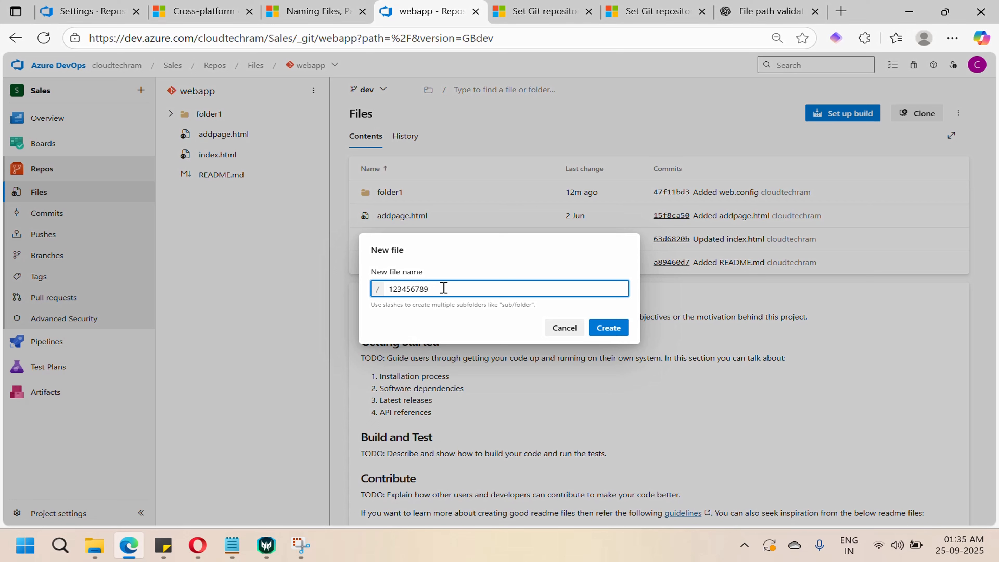
type("k.")
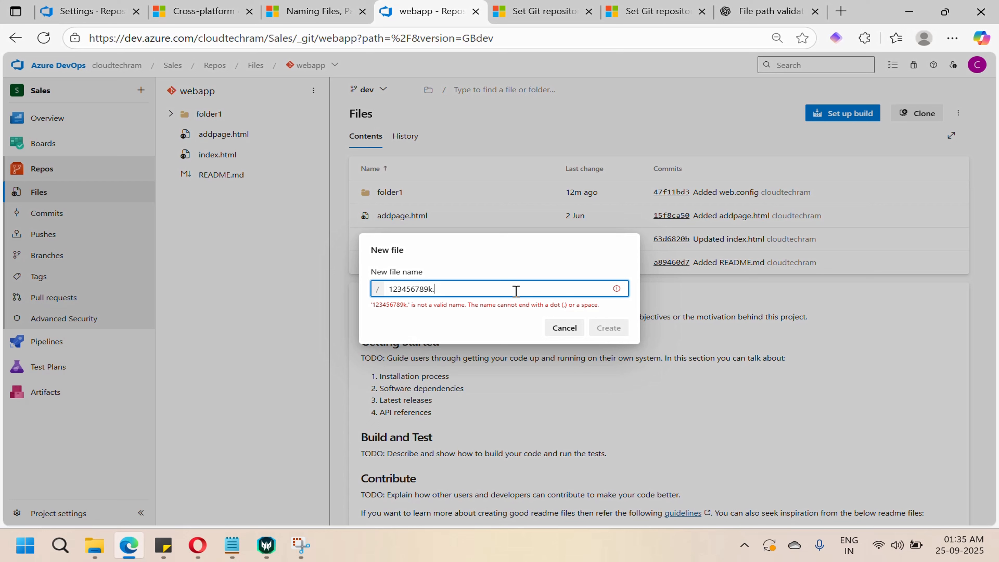
type("txt")
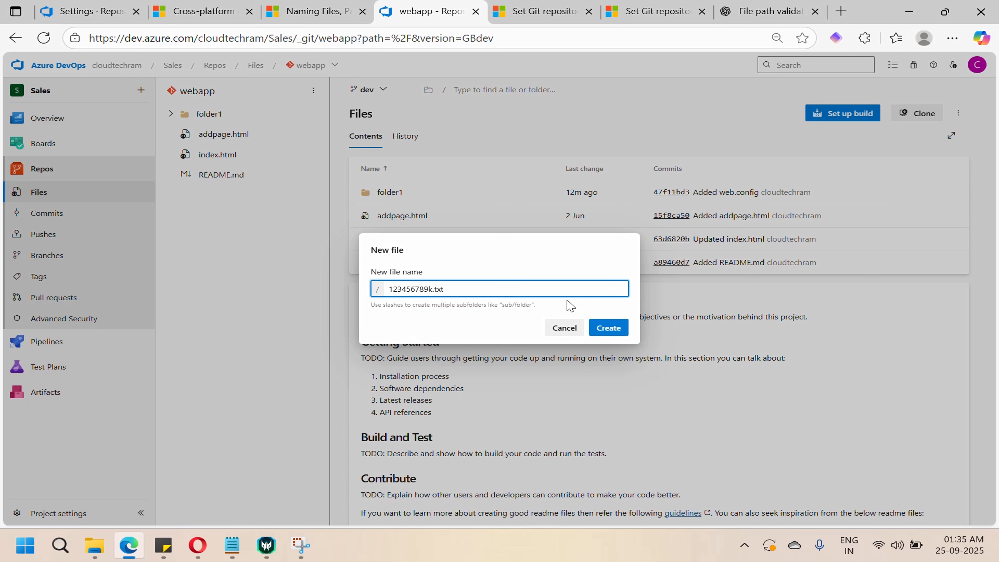
left_click(608, 328)
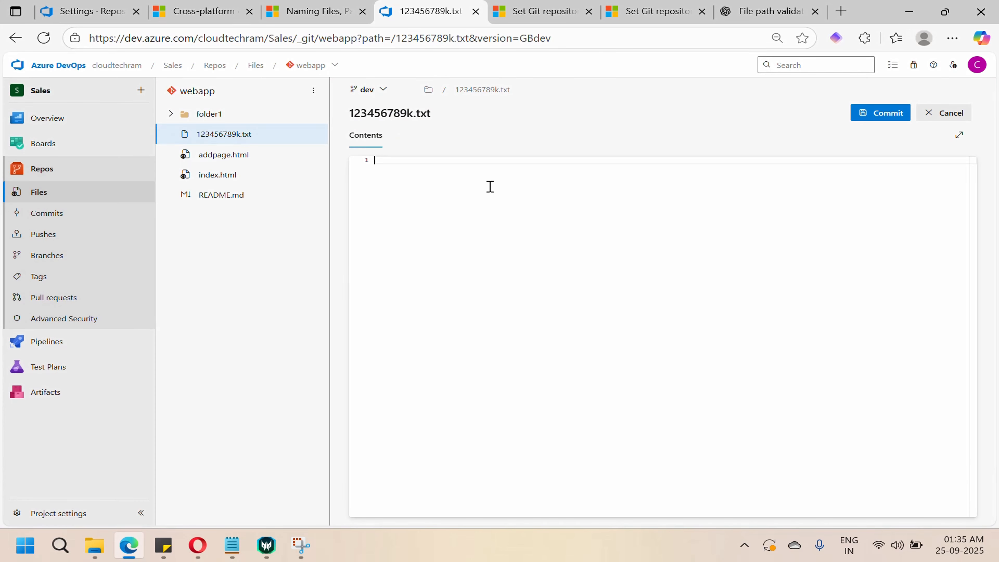
Step: Enter ZCc as the content of 123456789k.txt and commit the file to the dev branch
type("ZCc")
left_click(871, 117)
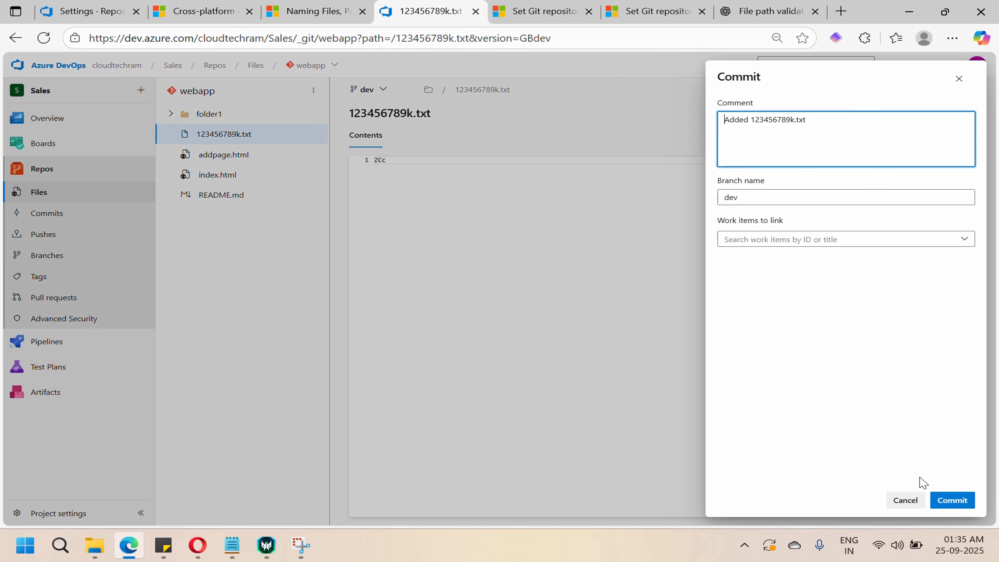
left_click(939, 506)
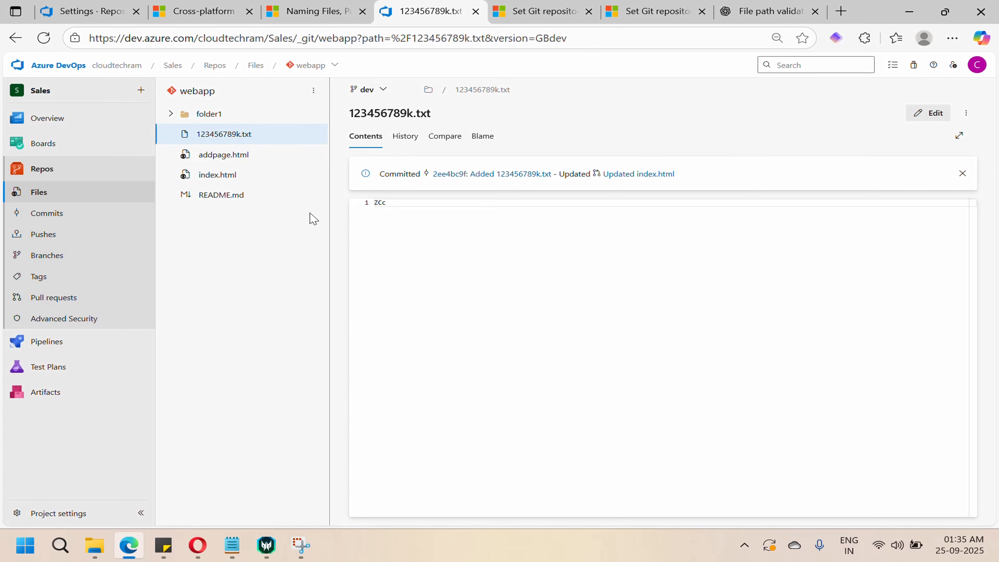
Step: Create a new file named 123456789ok.txt at the root of the webapp repository's dev branch
left_click(313, 90)
mouse_move(308, 154)
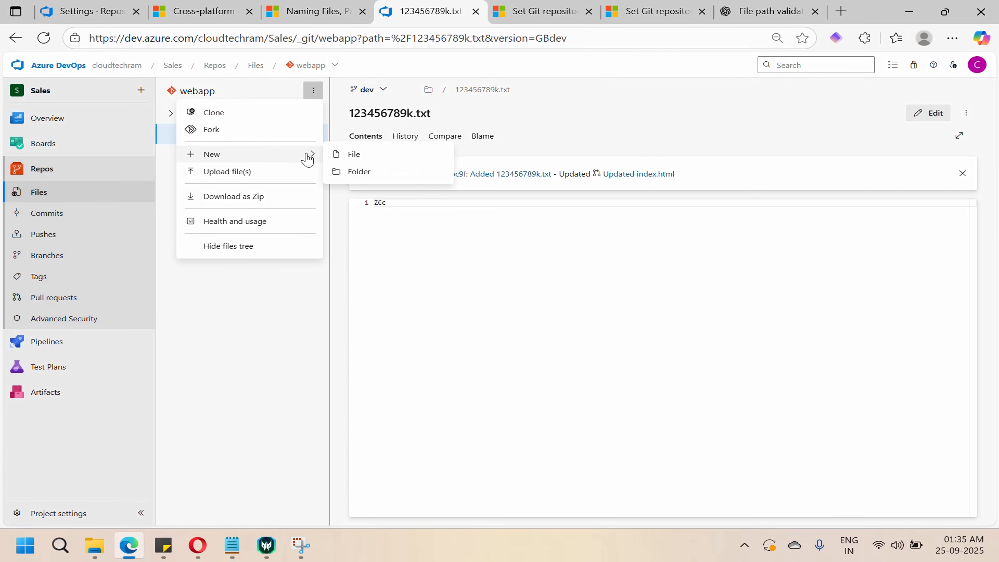
left_click(347, 155)
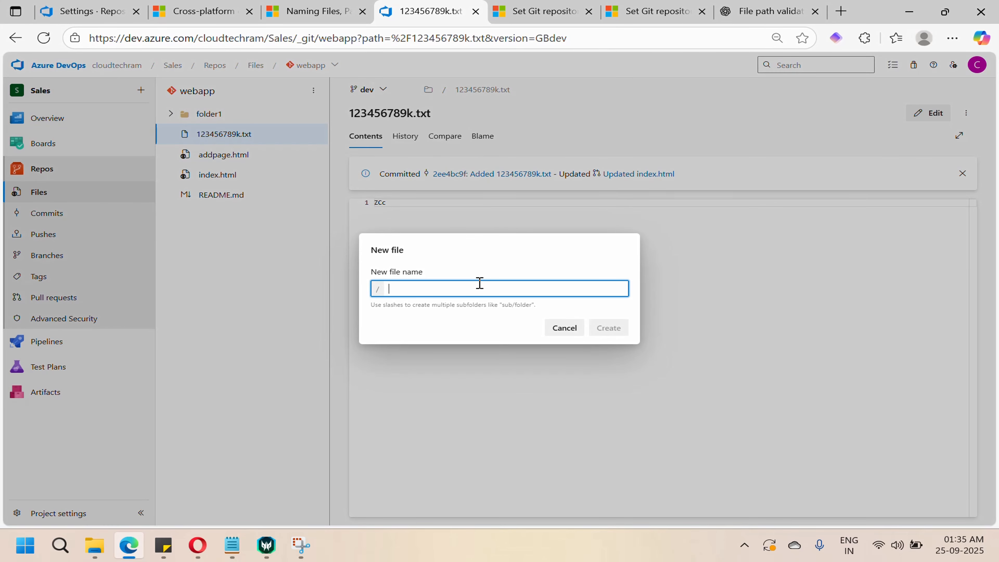
type("123456789k.txt")
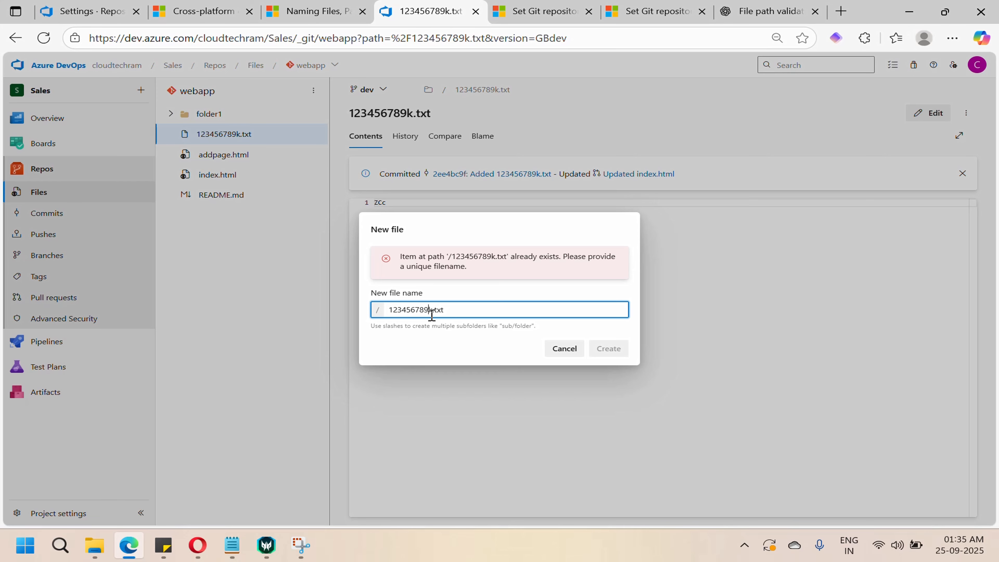
type("o")
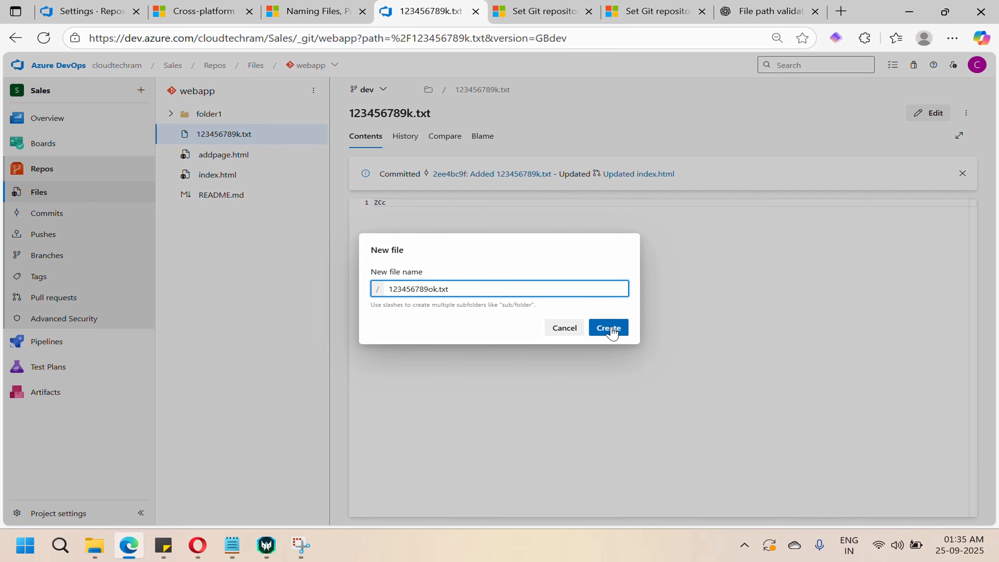
left_click(610, 330)
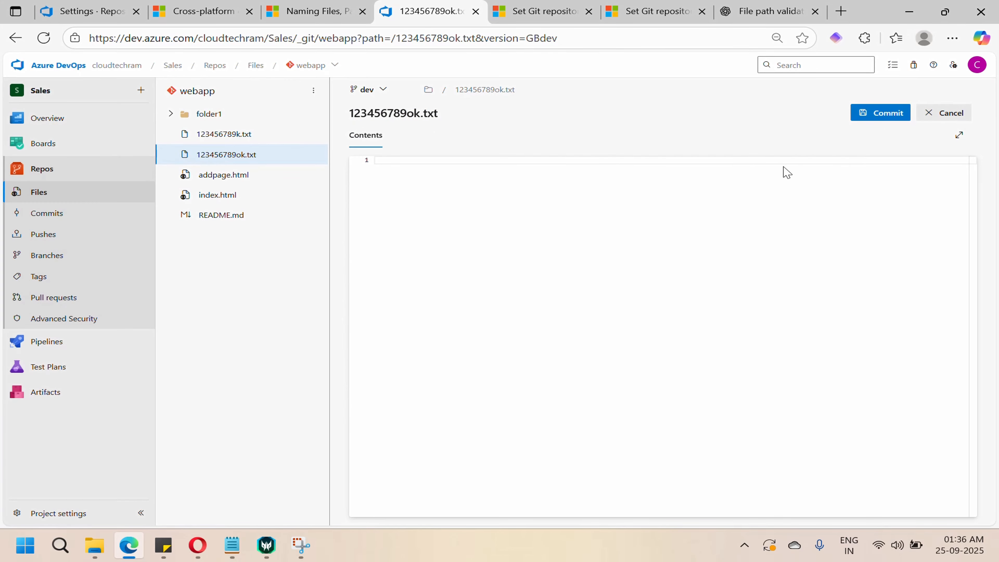
Step: Enter sdvfvxbz as the content of 123456789ok.txt, try to commit it to the dev branch and check the response
type("sdvfvxbz")
left_click(881, 112)
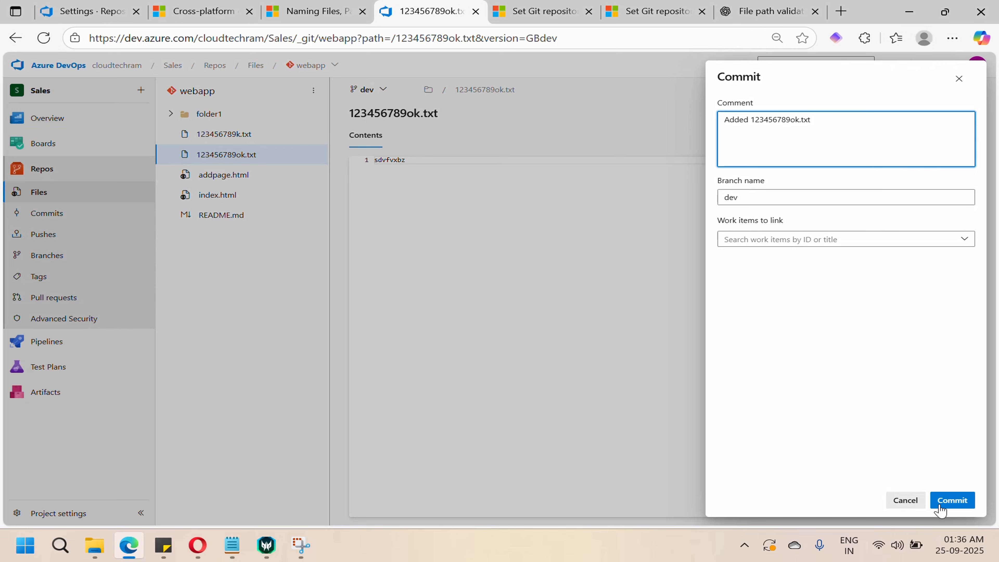
left_click(952, 500)
left_click_drag(901, 128, 722, 115)
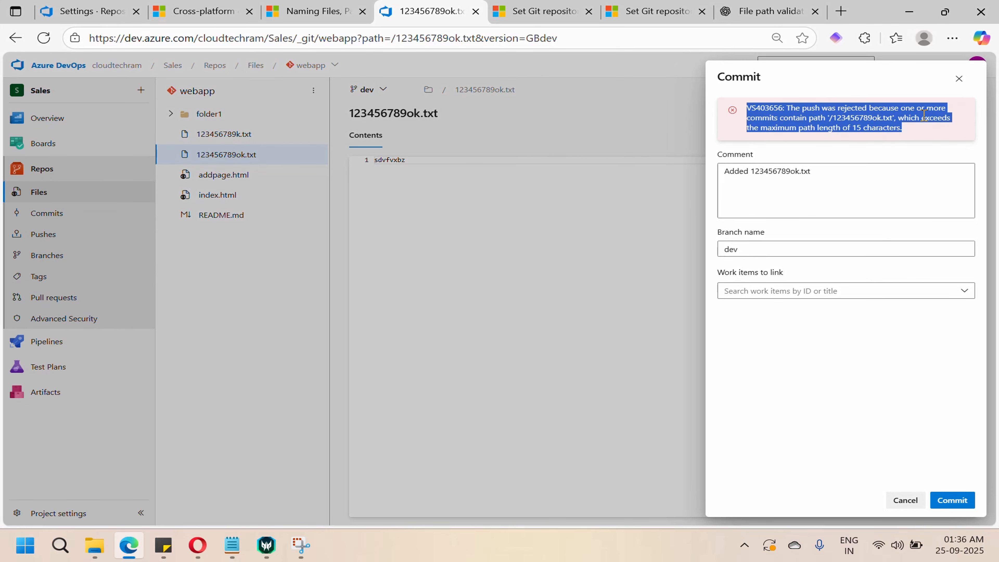
Step: Set the maximum path length policy of the webapp repository to 10
left_click(84, 13)
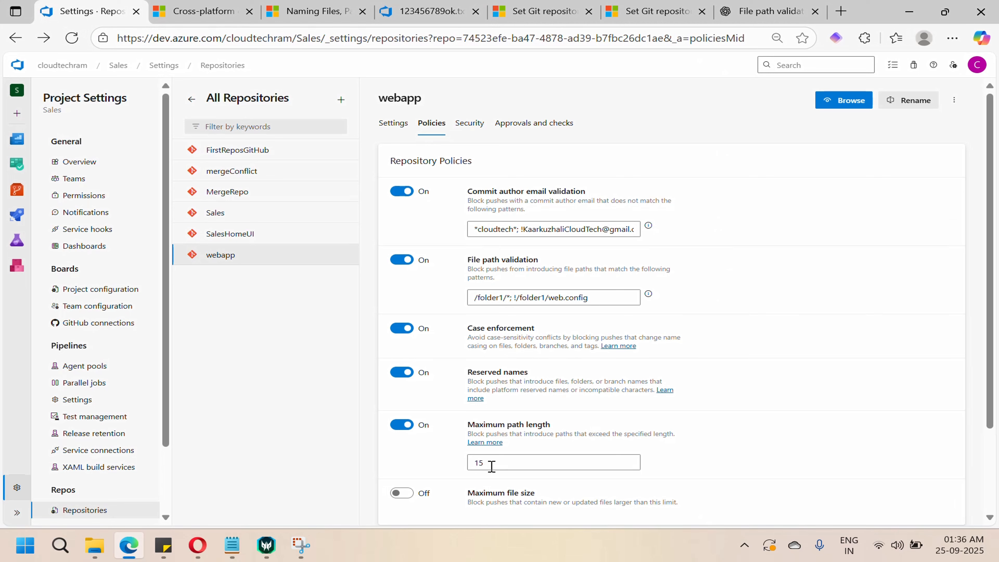
left_click_drag(498, 462, 454, 466)
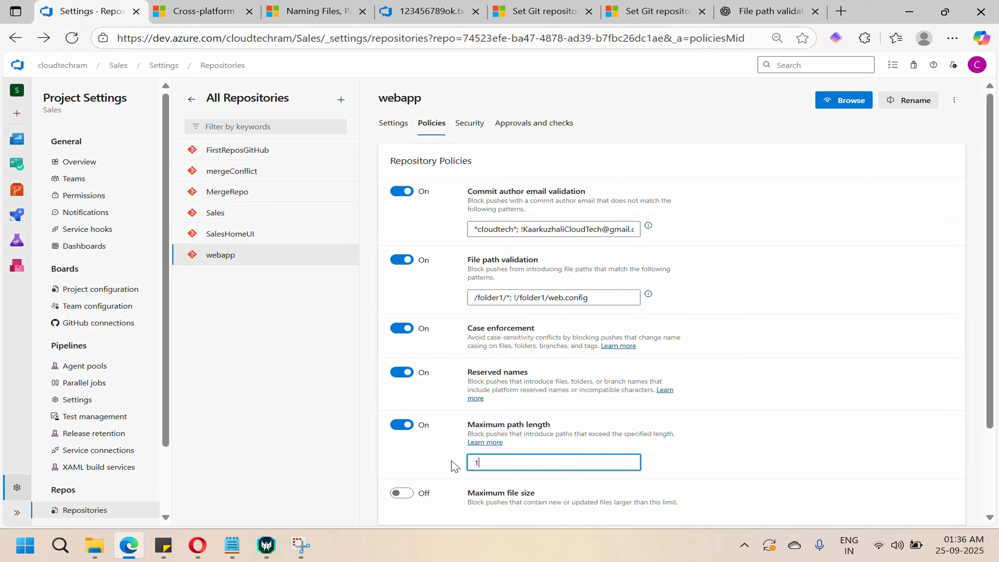
type("10")
left_click(742, 383)
Step: Dismiss the 123456789ok.txt commit and create a file named ok.txt at the root of the dev branch
left_click(425, 12)
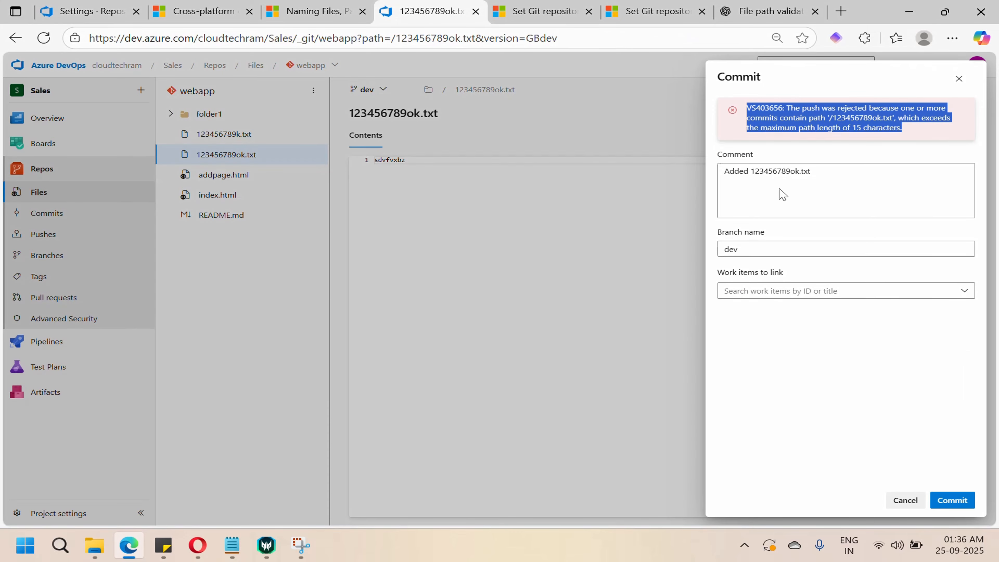
left_click(960, 78)
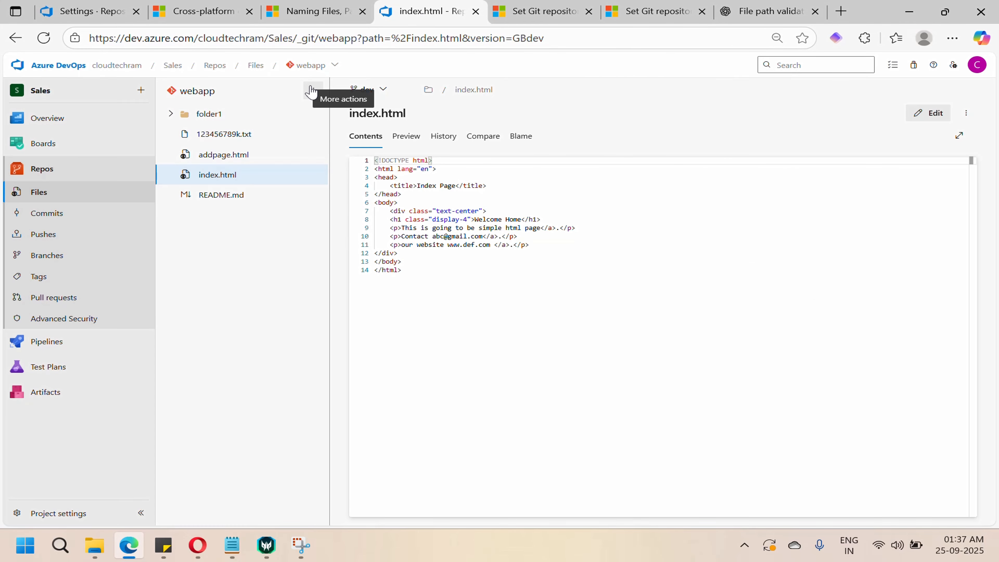
left_click(313, 91)
mouse_move(252, 155)
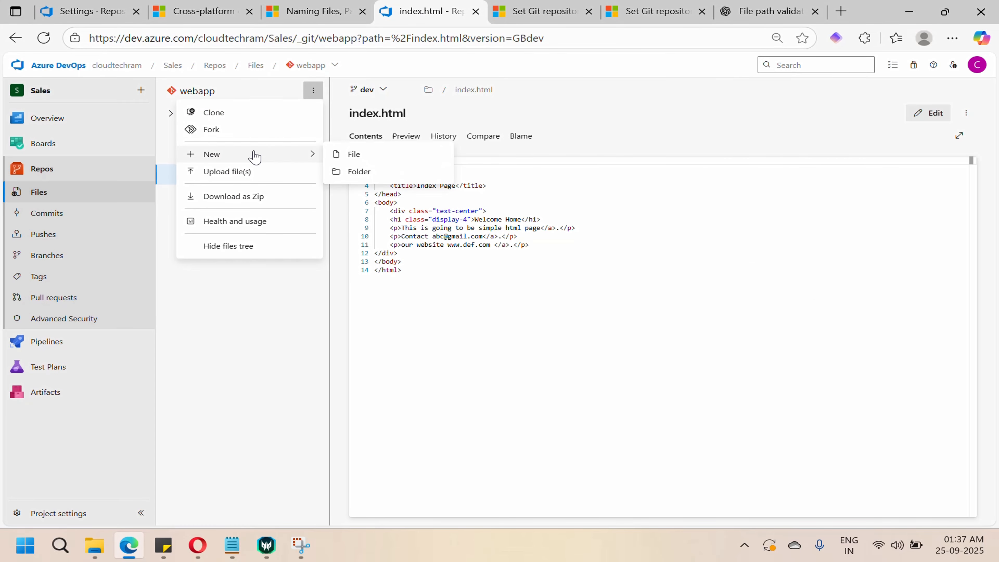
left_click(354, 155)
type("ok")
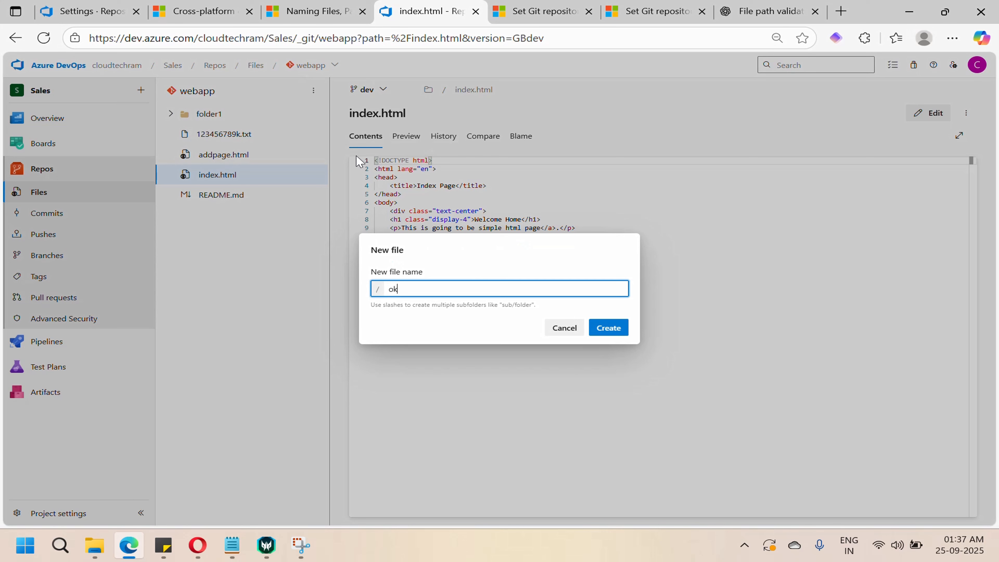
type(".txt")
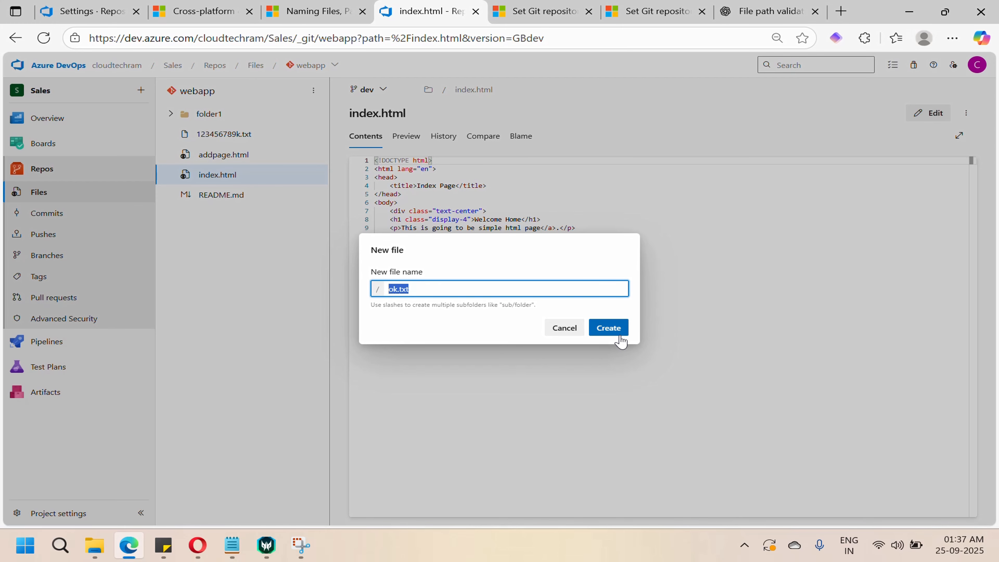
left_click(607, 330)
Step: Enter sdsadf as the content of ok.txt and try to commit it to the dev branch
type("sdsadf")
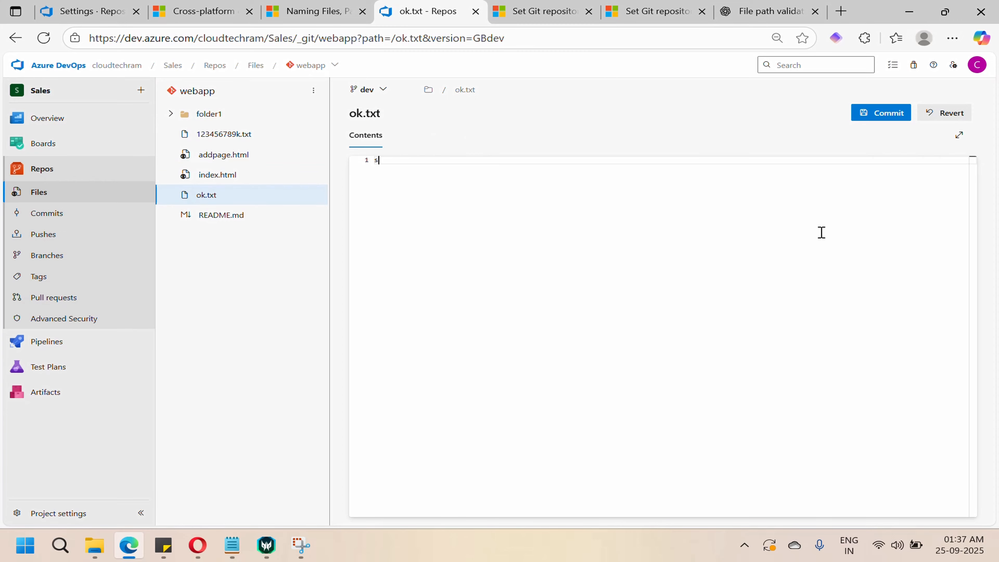
left_click(881, 115)
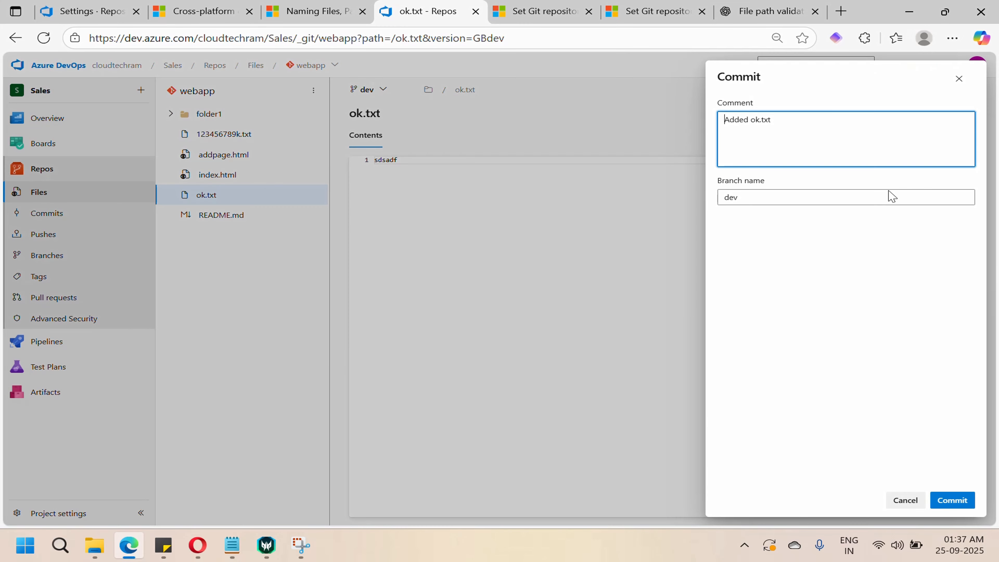
left_click(960, 501)
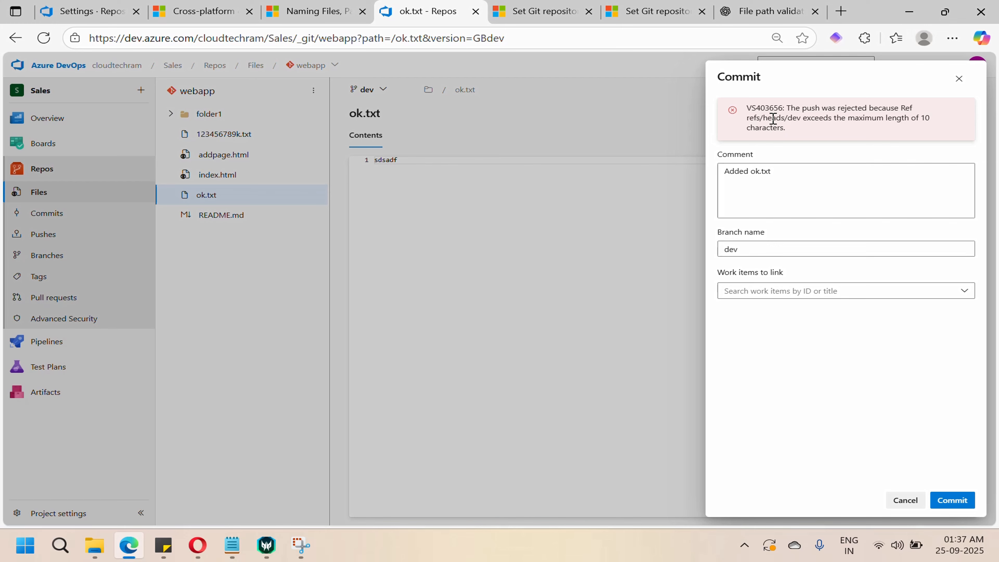
Step: Copy refs/heads/dev from the commit response into Notepad, replacing the Cat lines, and extend it to refs/heads/dev/ok.txt
left_click_drag(746, 120, 799, 122)
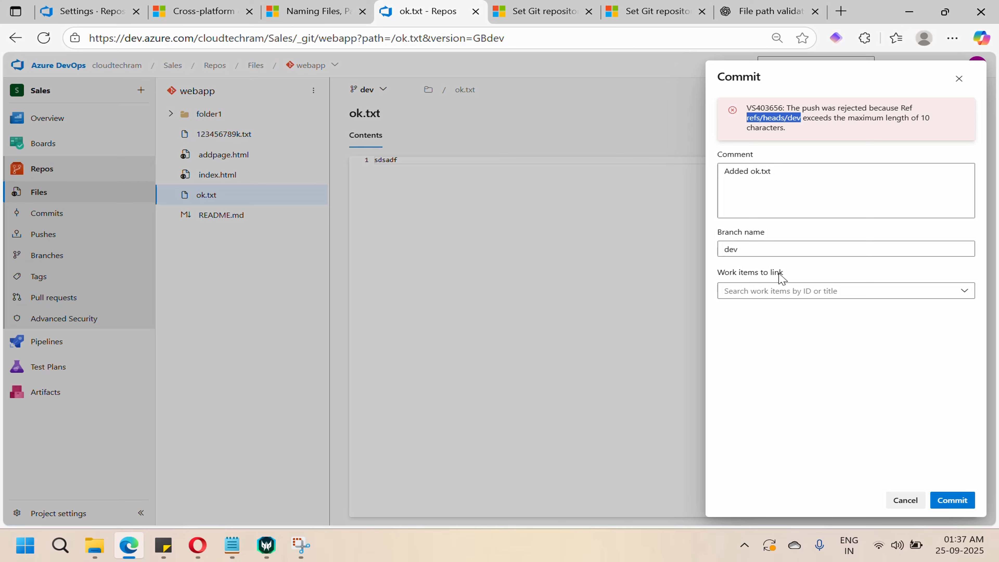
left_click(244, 553)
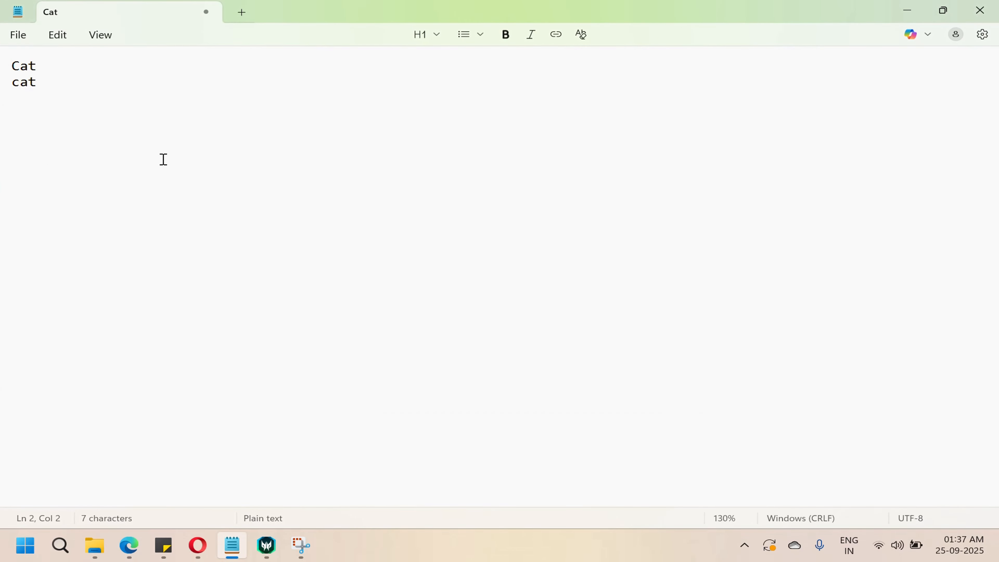
left_click_drag(56, 92, 1, 56)
type("refs/heads/dev")
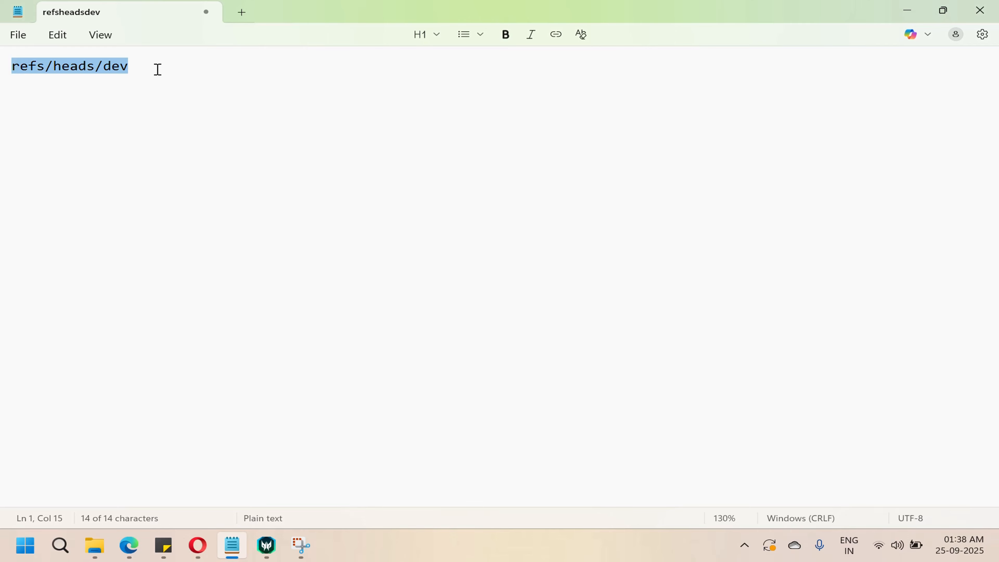
left_click(140, 68)
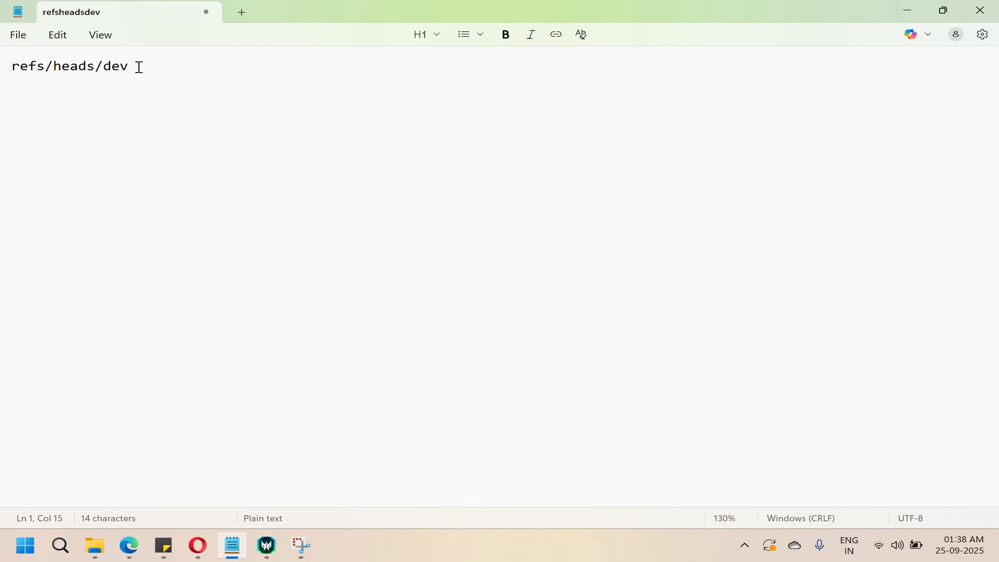
type("/ok.txt")
left_click_drag(210, 68, 3, 66)
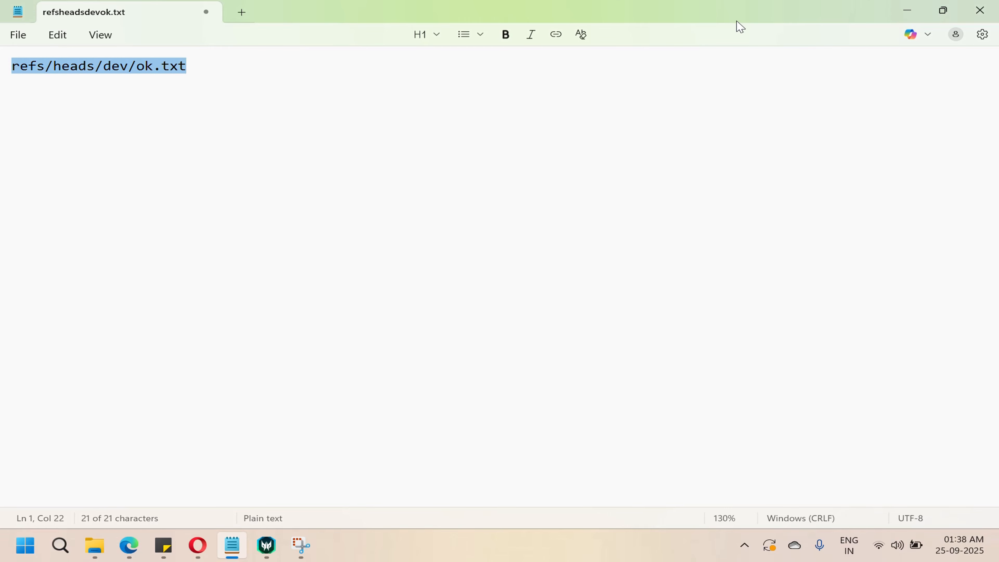
Step: Compare the commit response with the refs/heads/dev part of the path in Notepad, and return to the browser
left_click(907, 8)
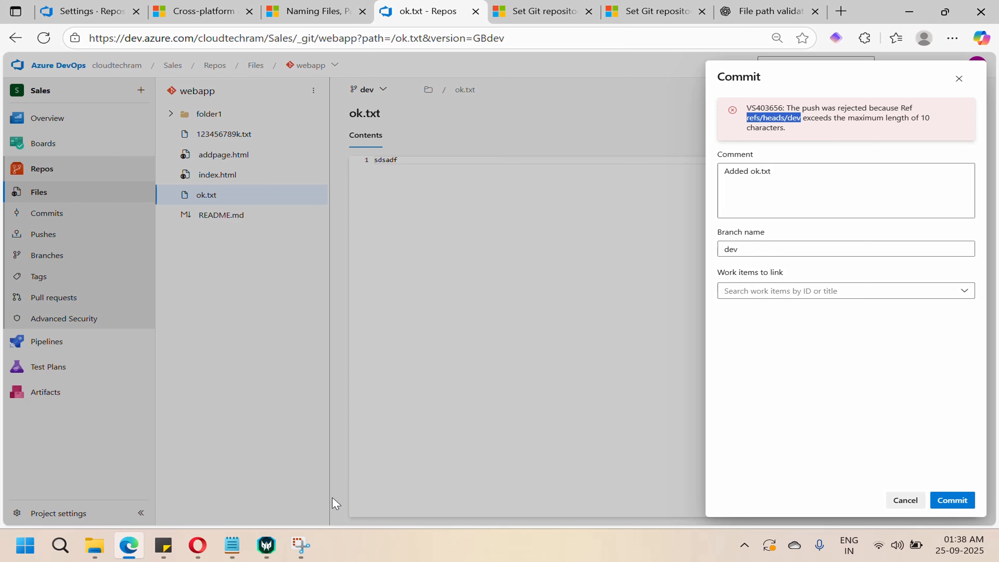
left_click(236, 549)
left_click(110, 67)
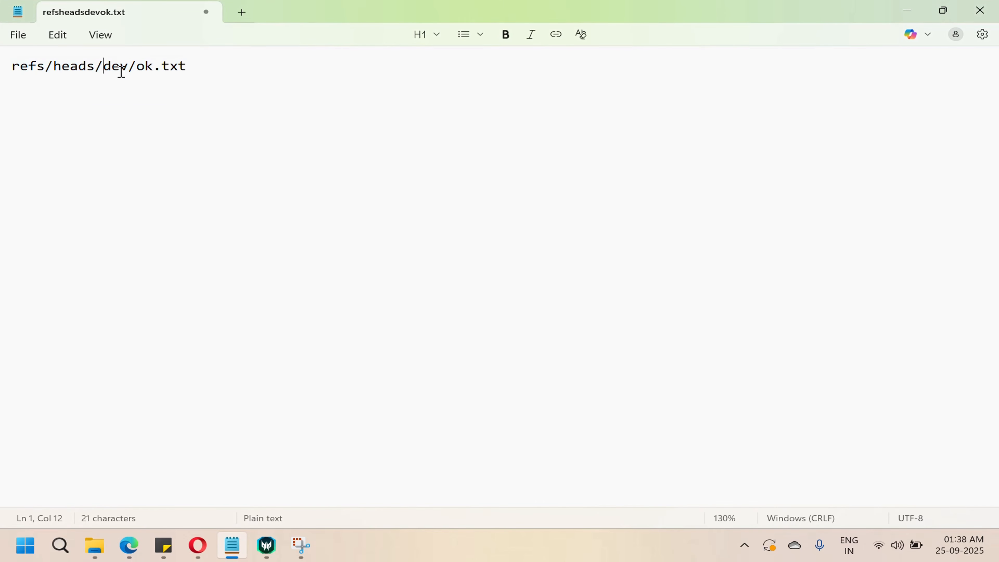
left_click_drag(128, 65, 2, 67)
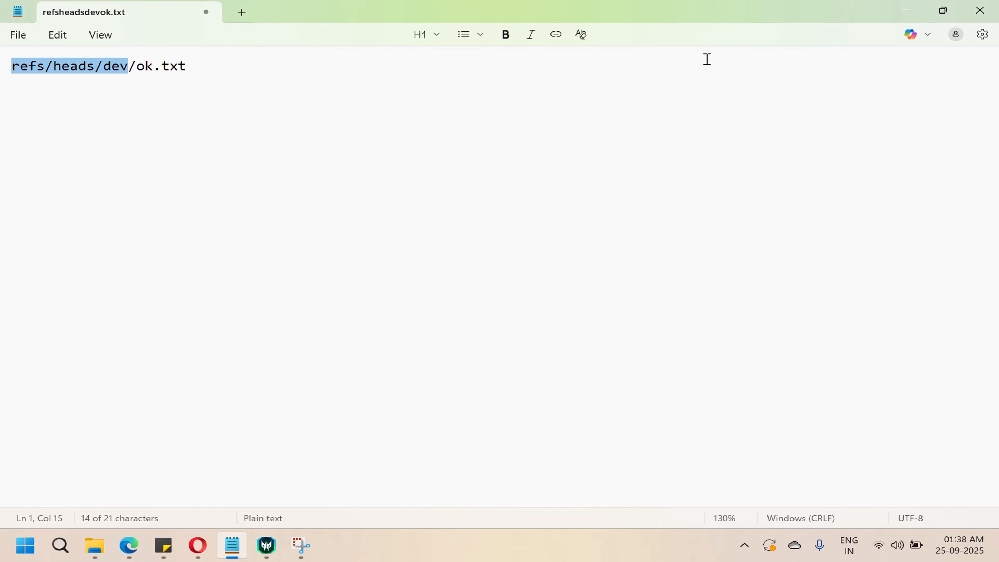
left_click(909, 14)
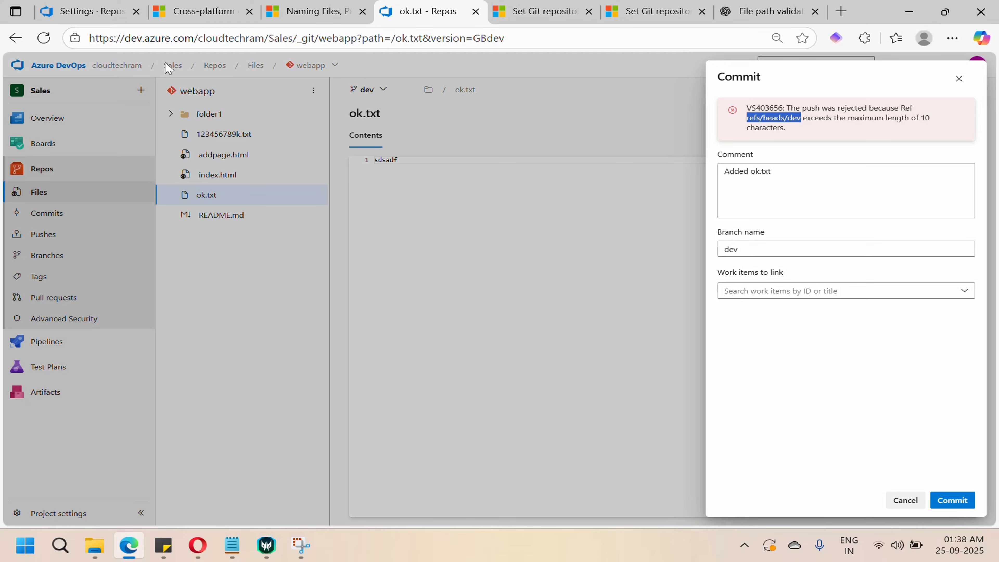
Step: Set the maximum path length policy of the webapp repository to 250
left_click(90, 11)
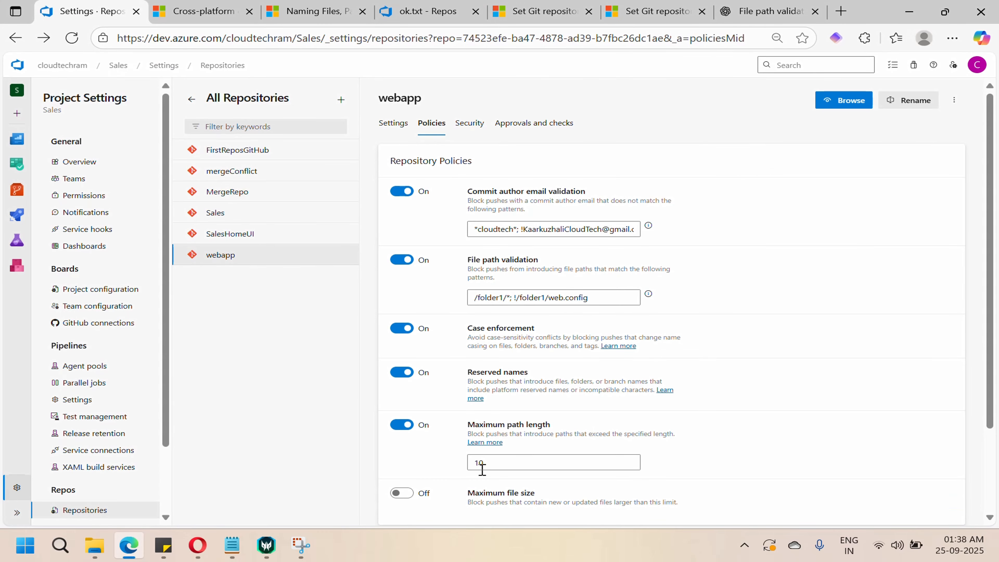
left_click(501, 465)
key("BackSpace")
key("BackSpace")
type("250")
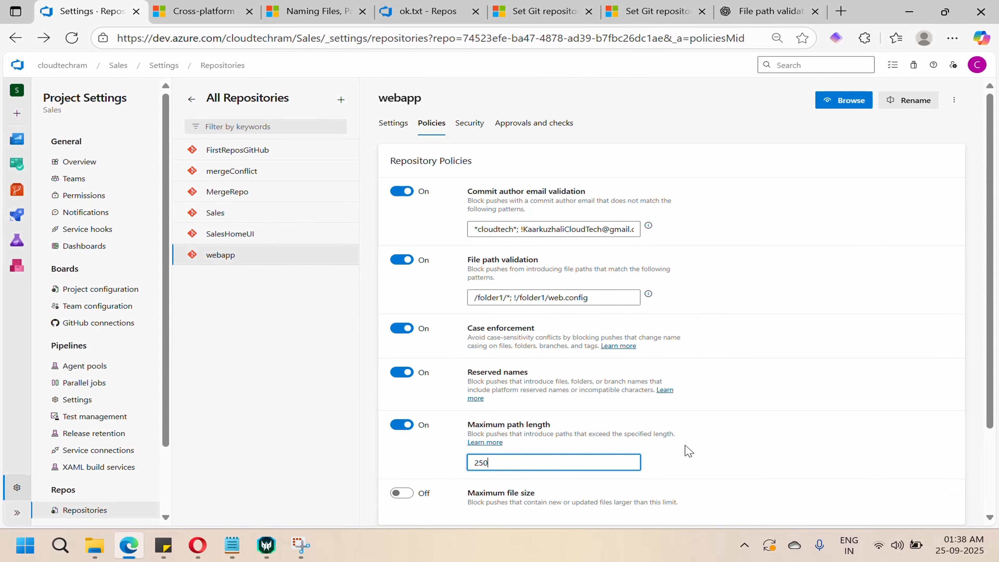
left_click(707, 440)
Step: Turn on the maximum file size policy for the webapp repository and set the limit to 5 MB
scroll(707, 440, "down", 3)
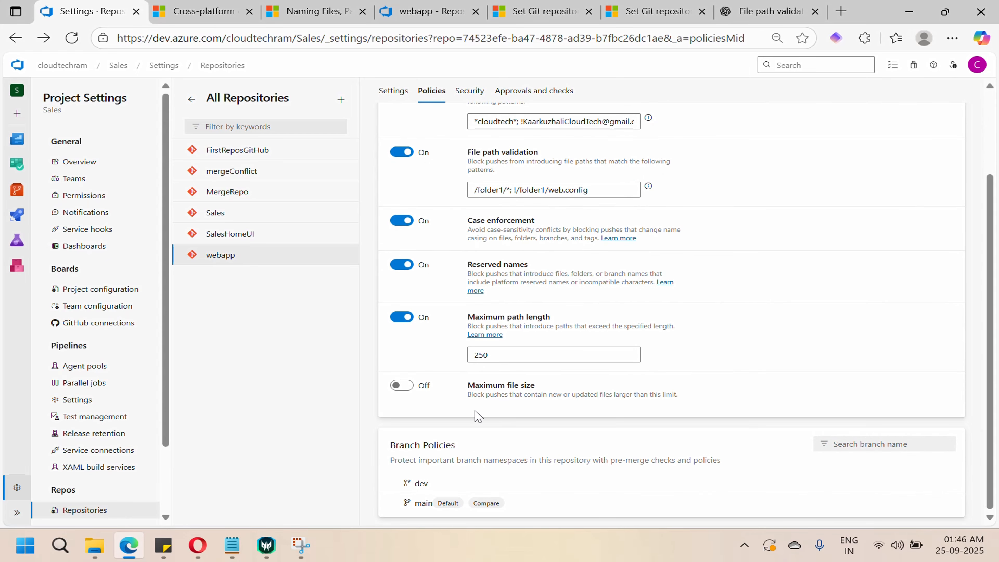
left_click(403, 386)
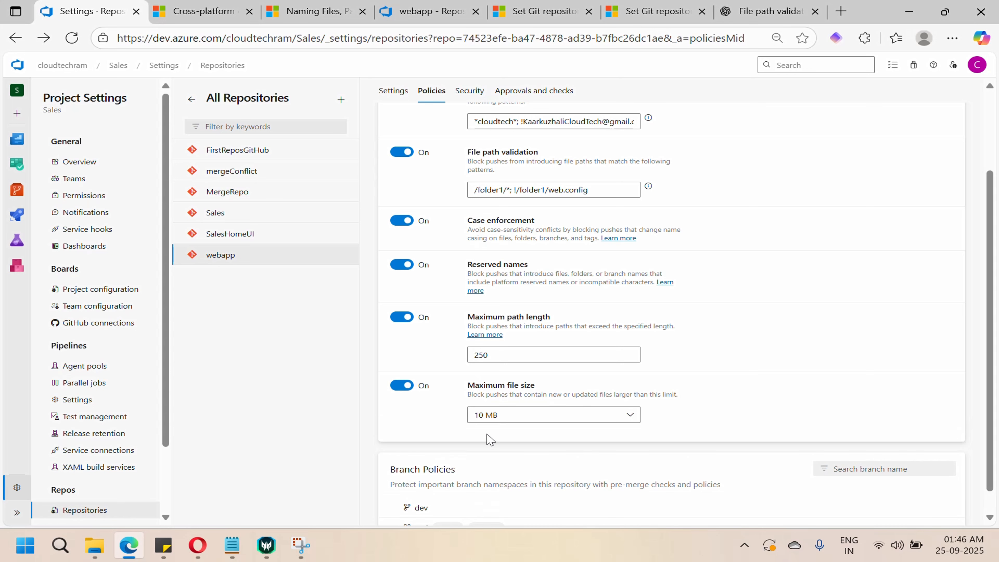
left_click(522, 422)
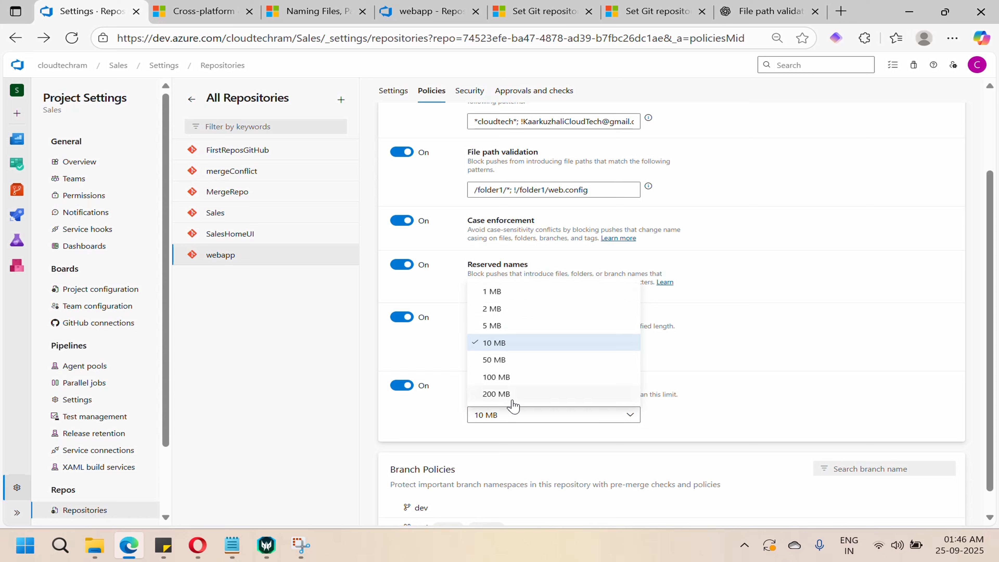
left_click(683, 394)
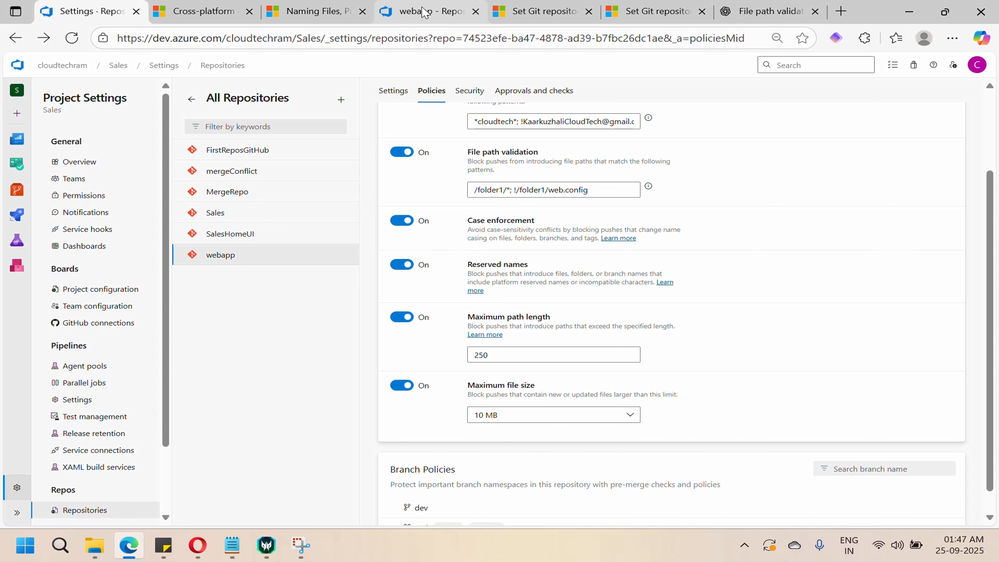
left_click(437, 12)
left_click(313, 90)
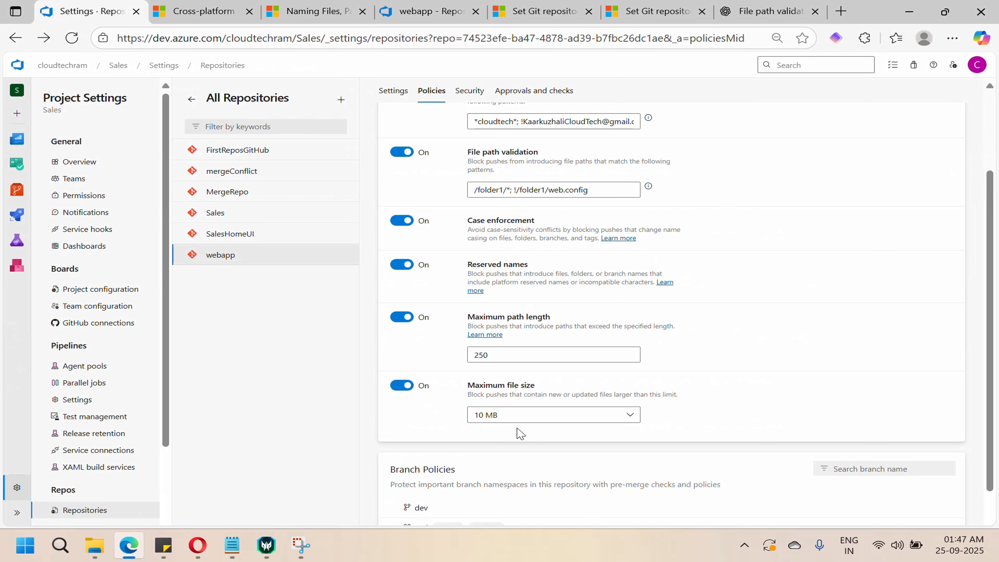
left_click(518, 420)
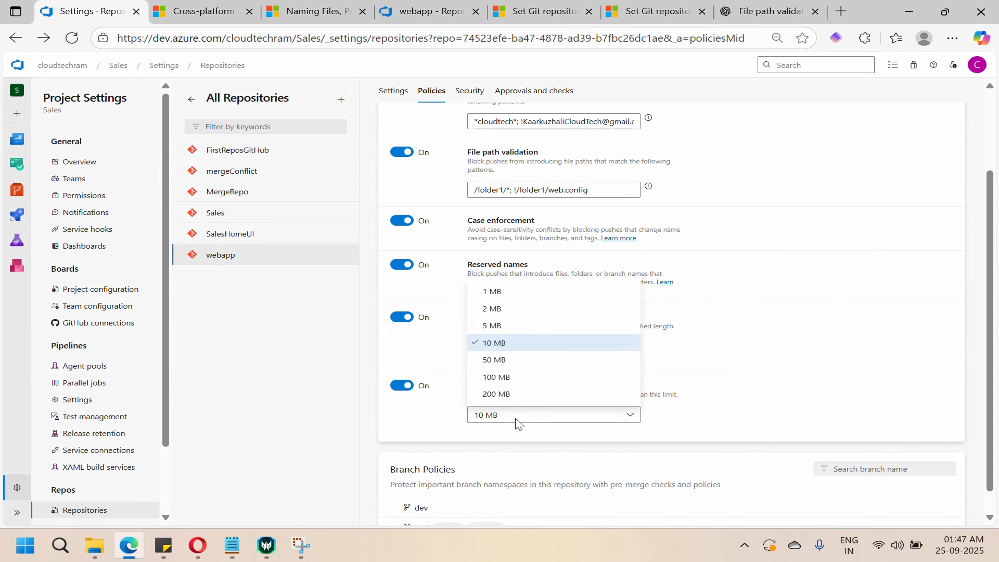
left_click(495, 327)
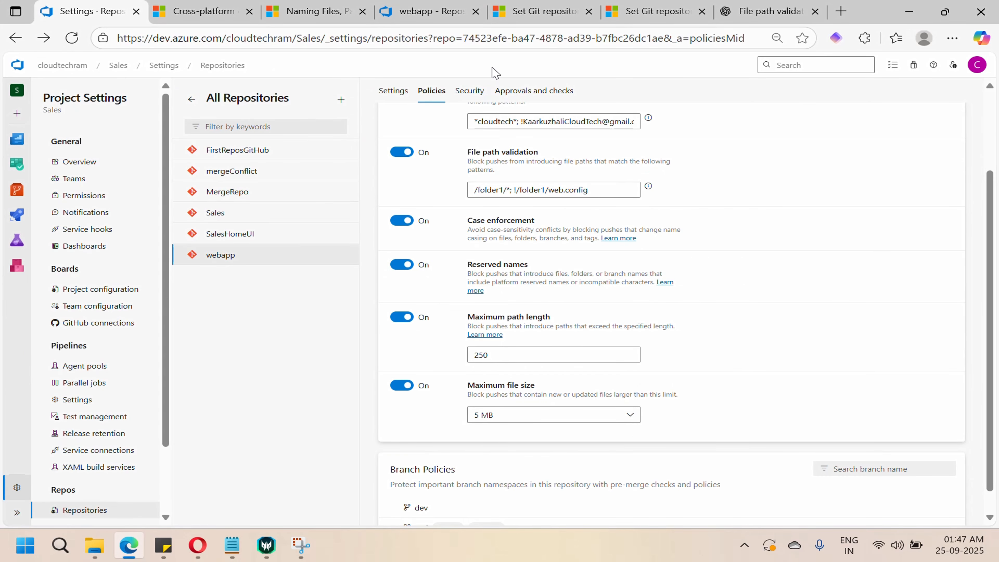
Step: Upload ChromeSetup.exe from Downloads to the root of the webapp repository and commit it to the dev branch
left_click(431, 12)
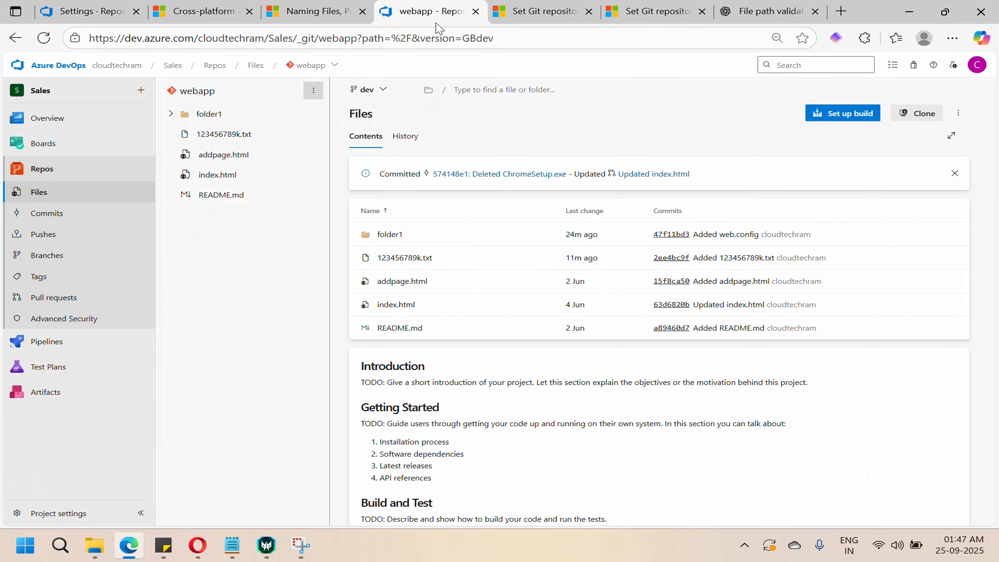
left_click(313, 91)
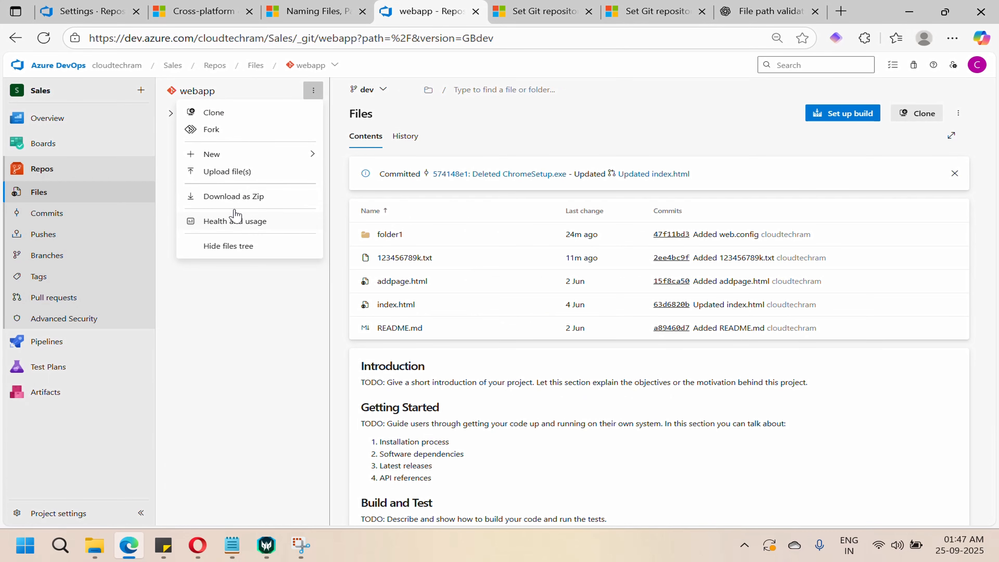
left_click(241, 178)
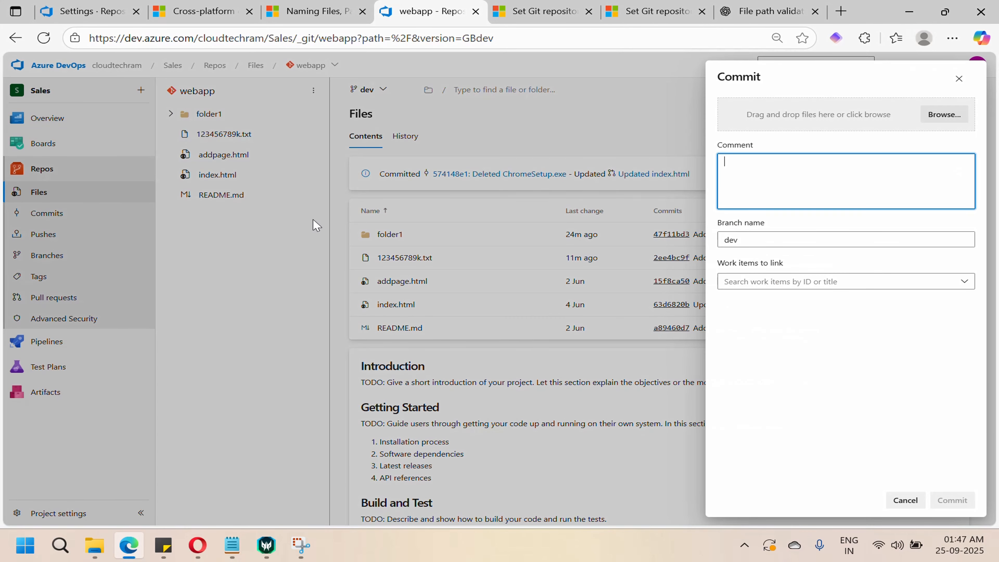
left_click(944, 114)
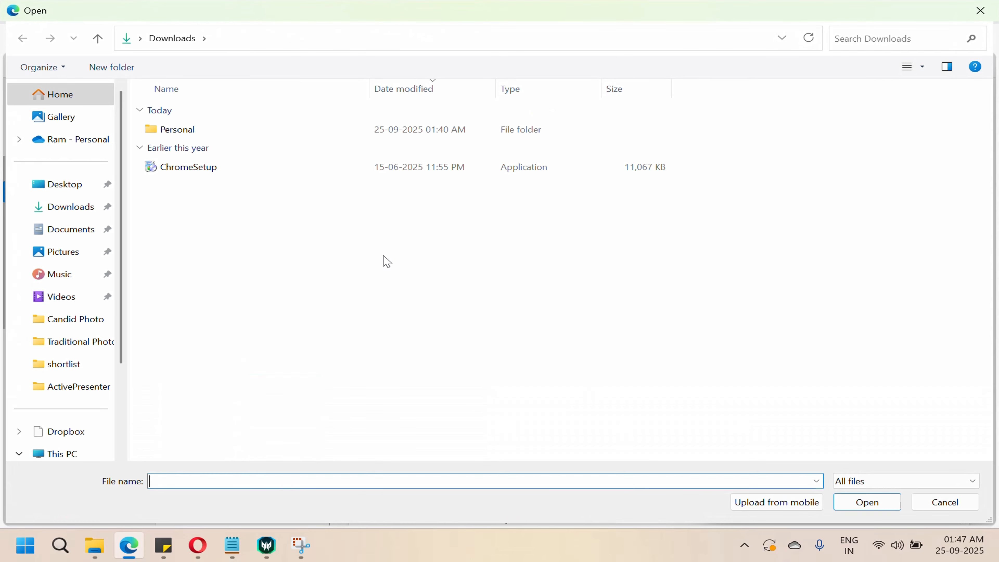
left_click(248, 170)
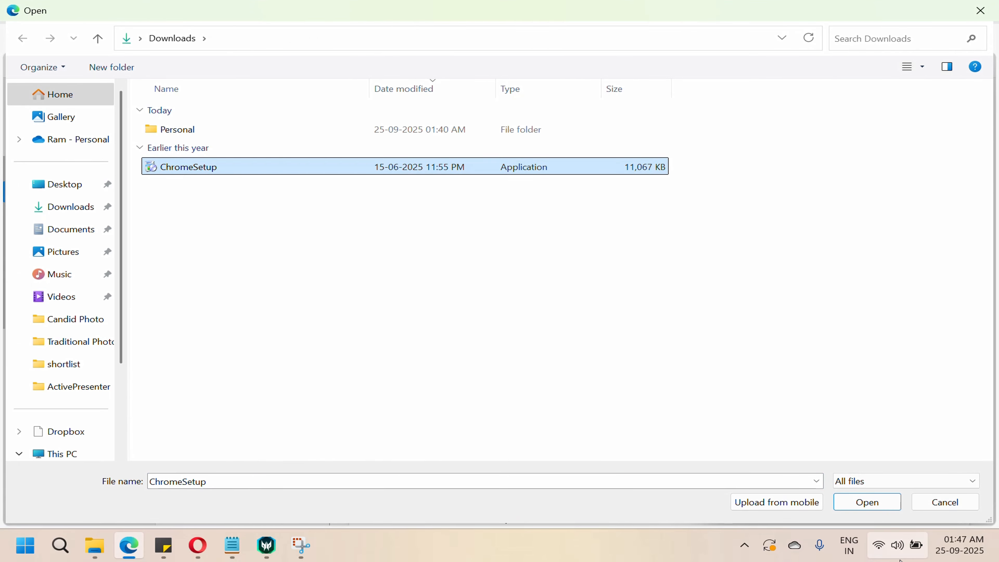
left_click(878, 506)
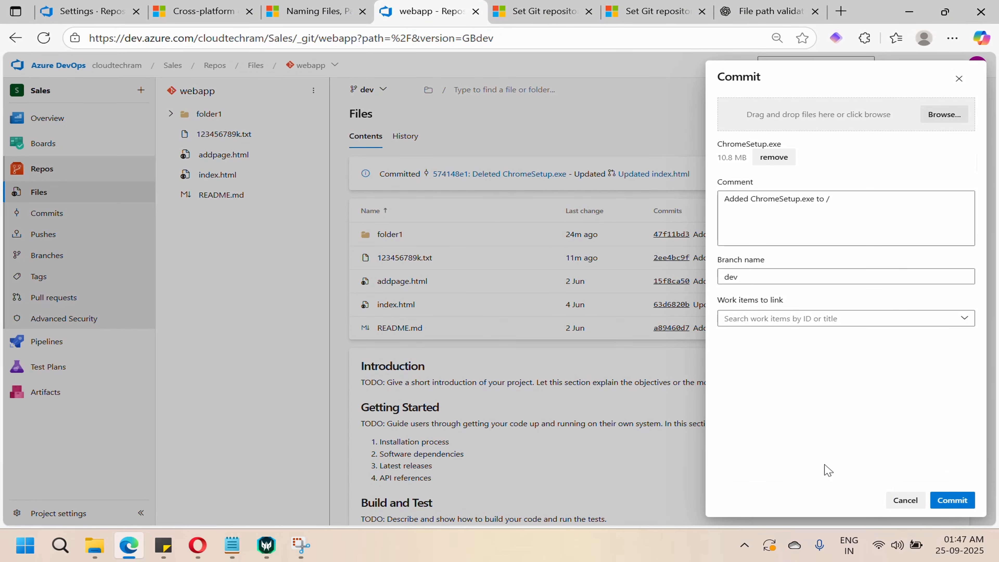
left_click(954, 509)
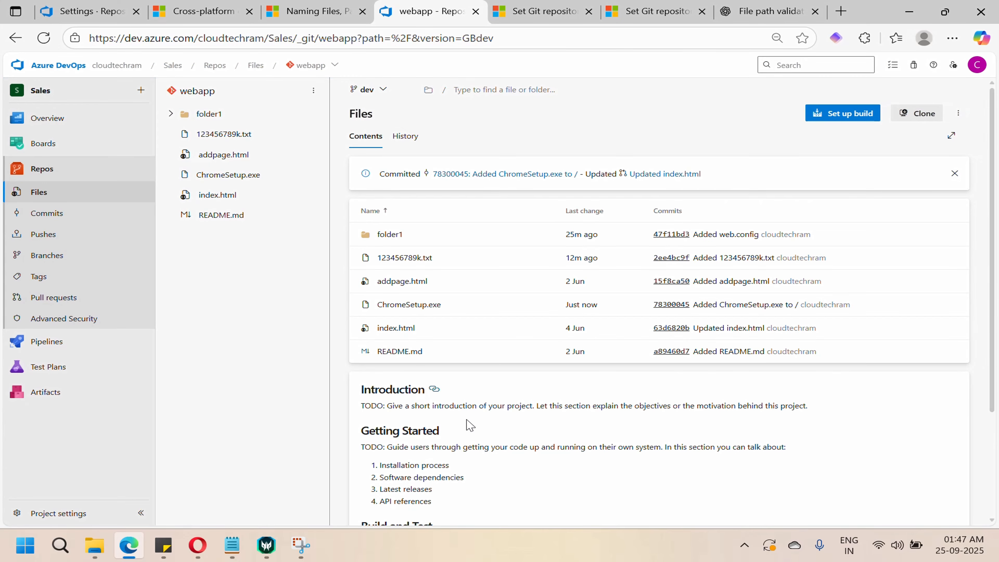
Step: Read the Maximum file size policy documentation, and return to the webapp repository policies to review them down to the branch policies
left_click(544, 16)
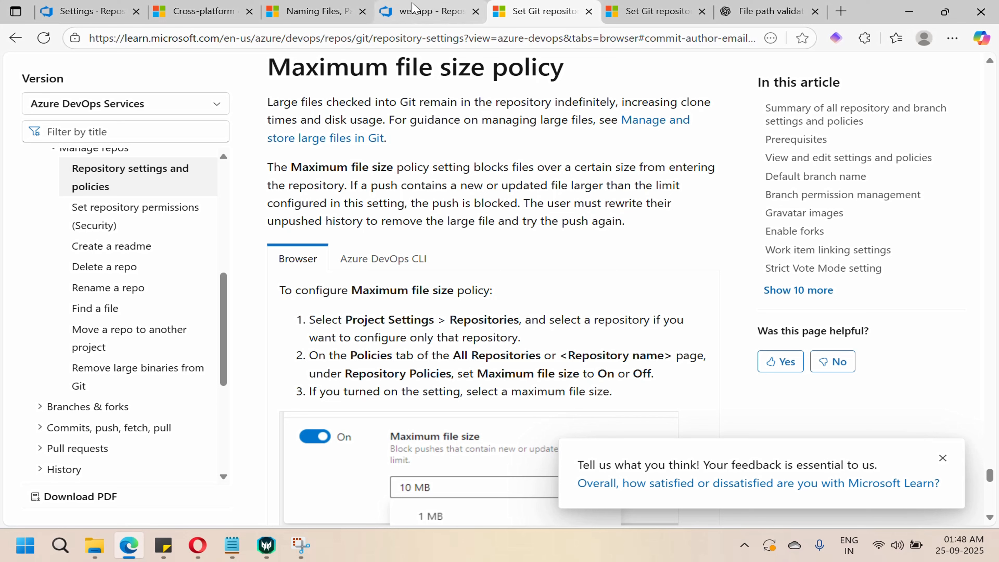
mouse_move(415, 12)
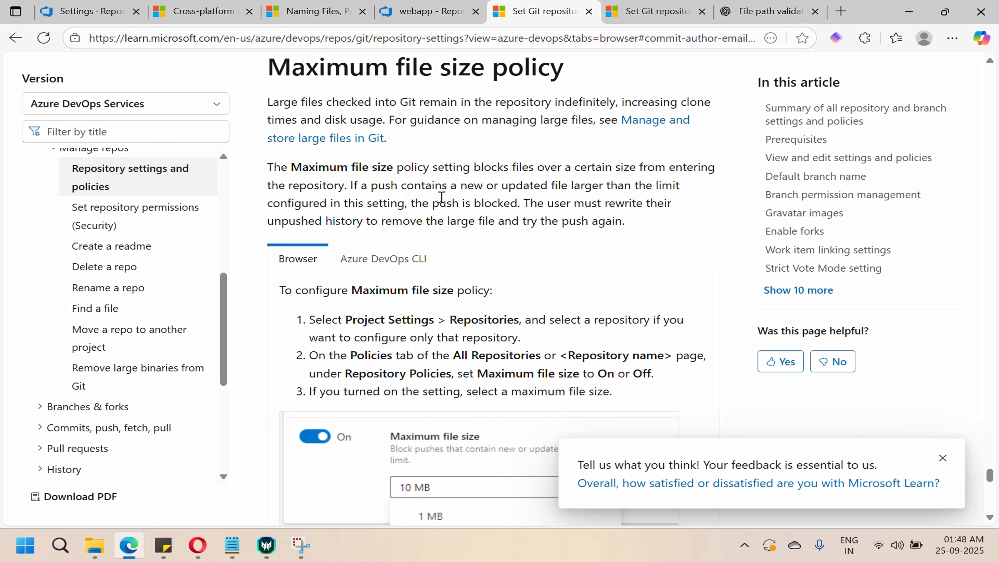
key("ctrl+shift+Tab")
key("ctrl+1")
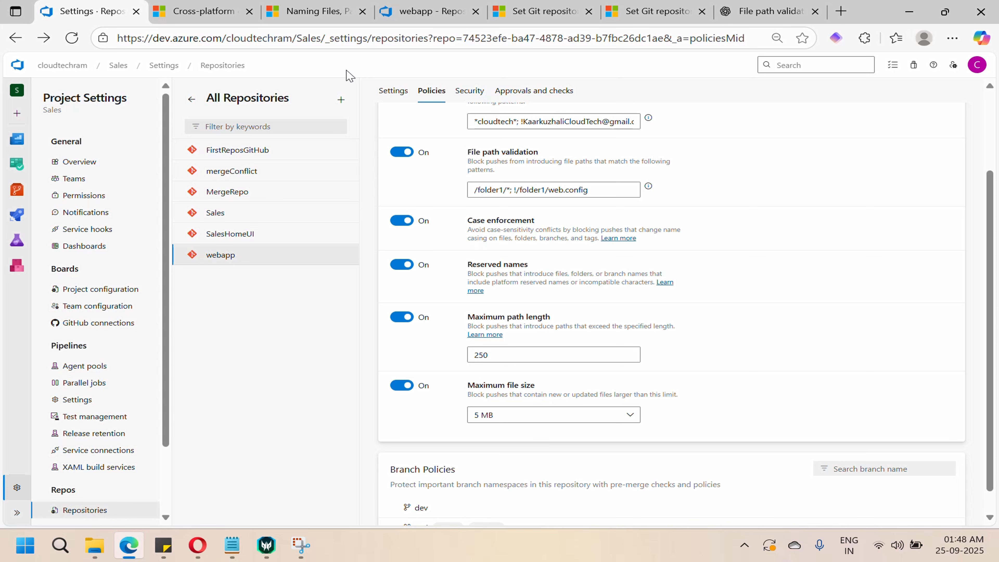
scroll(606, 348, "down", 1)
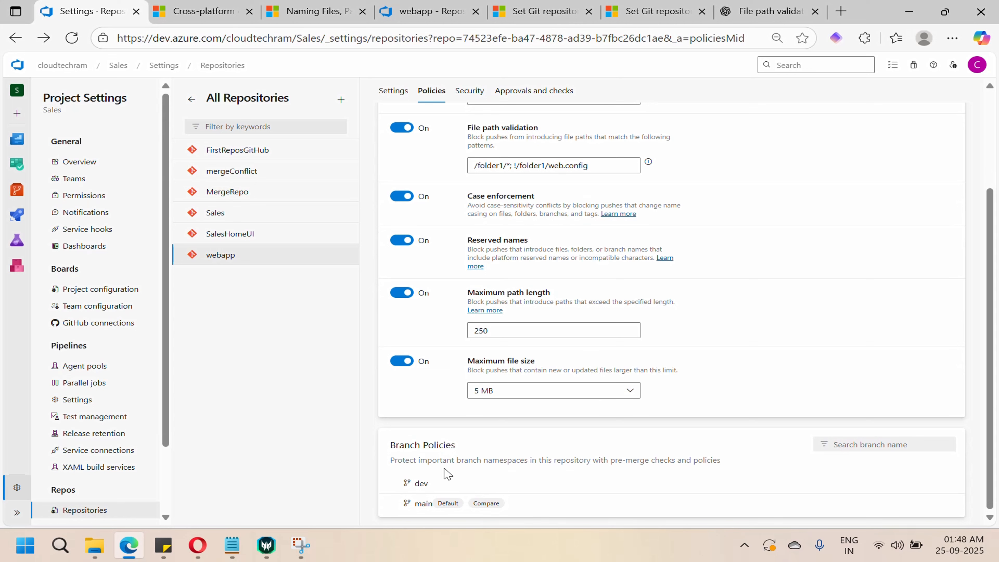